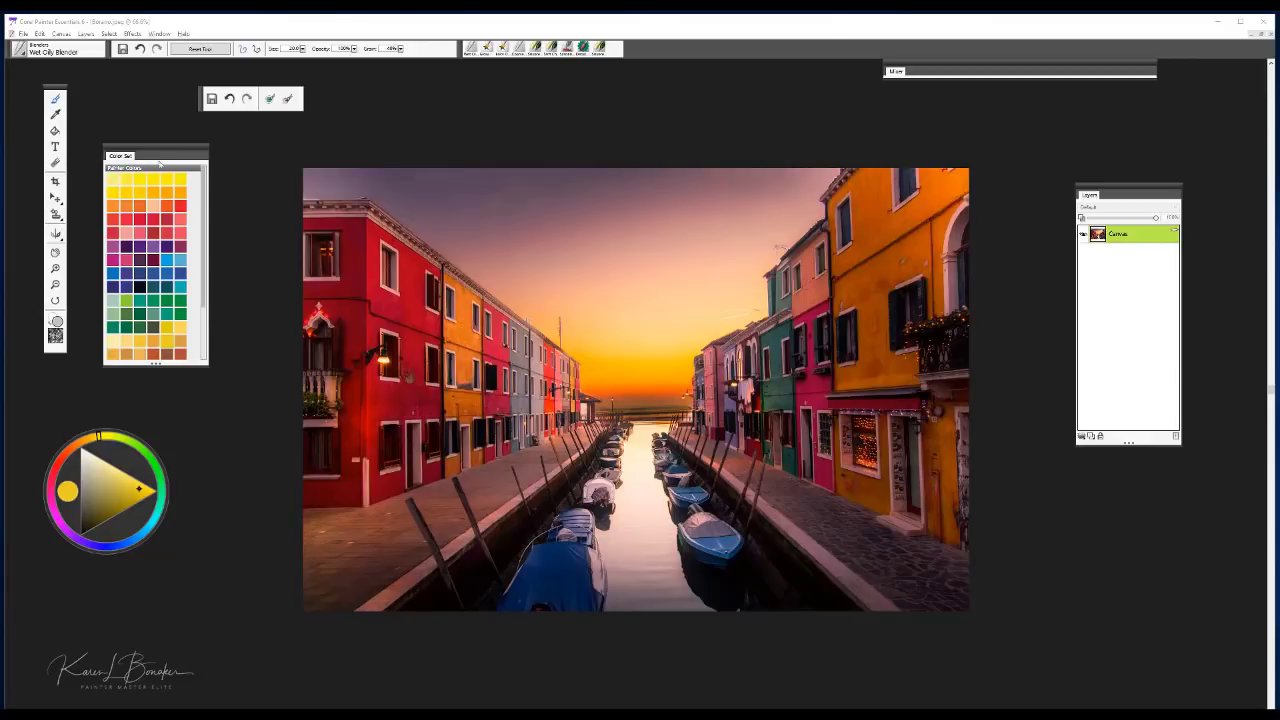
{"action": "left_click", "coordinate": [23, 34]}
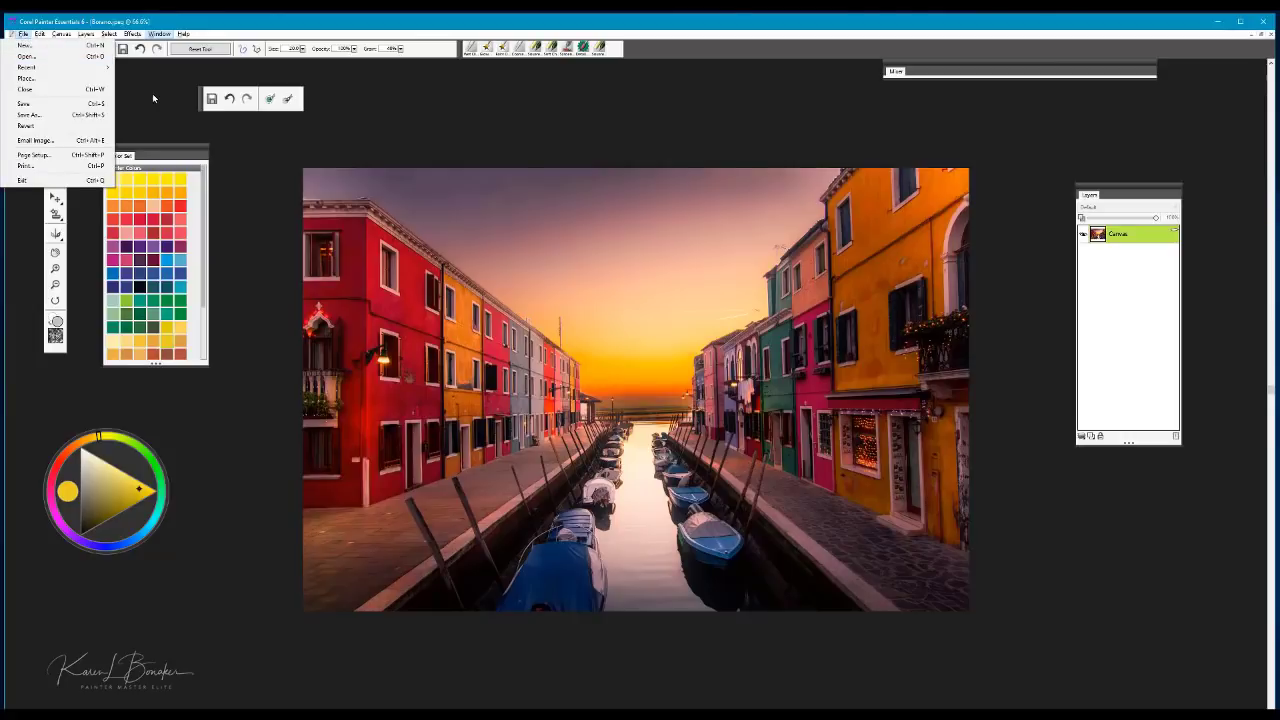
{"action": "left_click", "coordinate": [438, 101]}
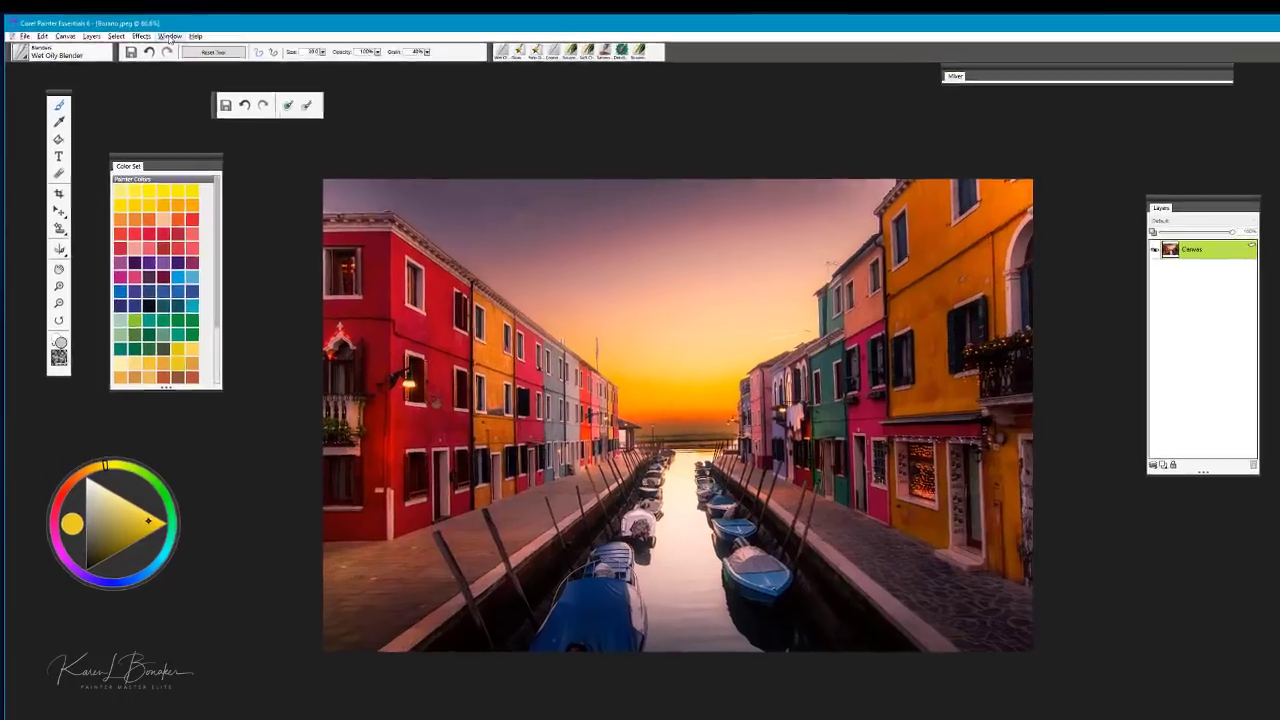
Show the Photo Painting panel and place it between the image and the Layers panel.
{"action": "left_click", "coordinate": [170, 37]}
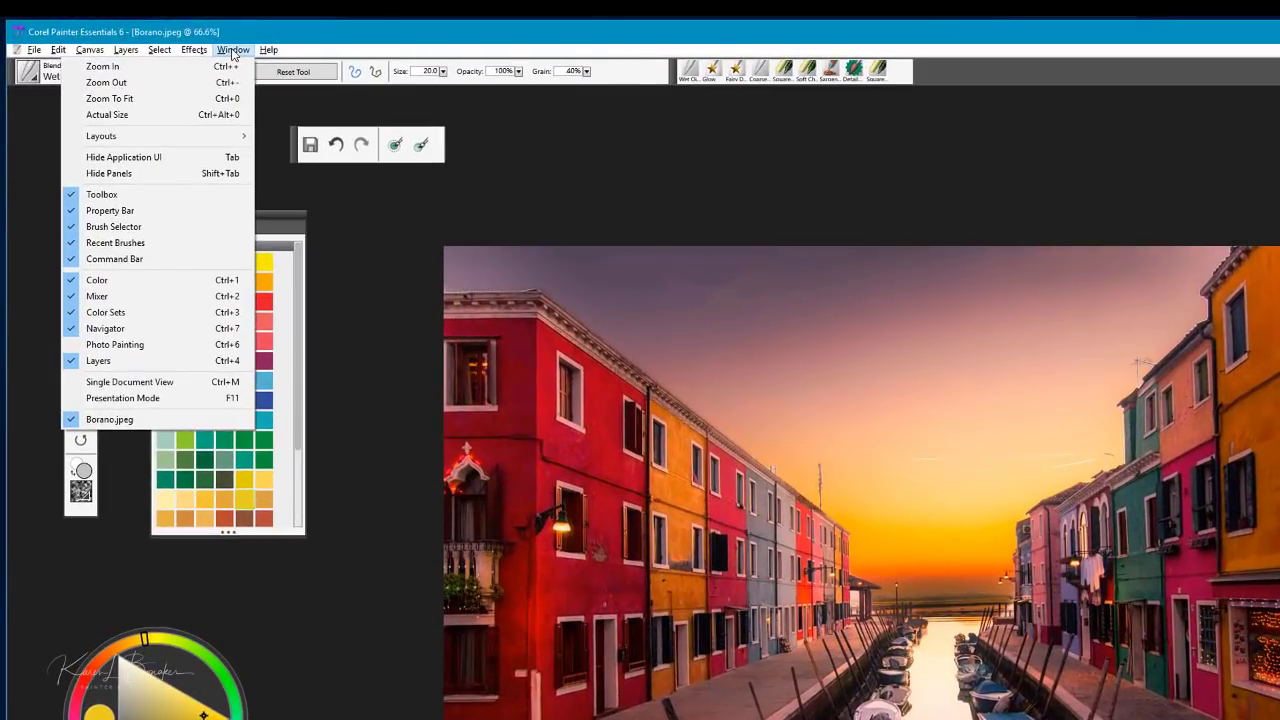
{"action": "left_click", "coordinate": [145, 345]}
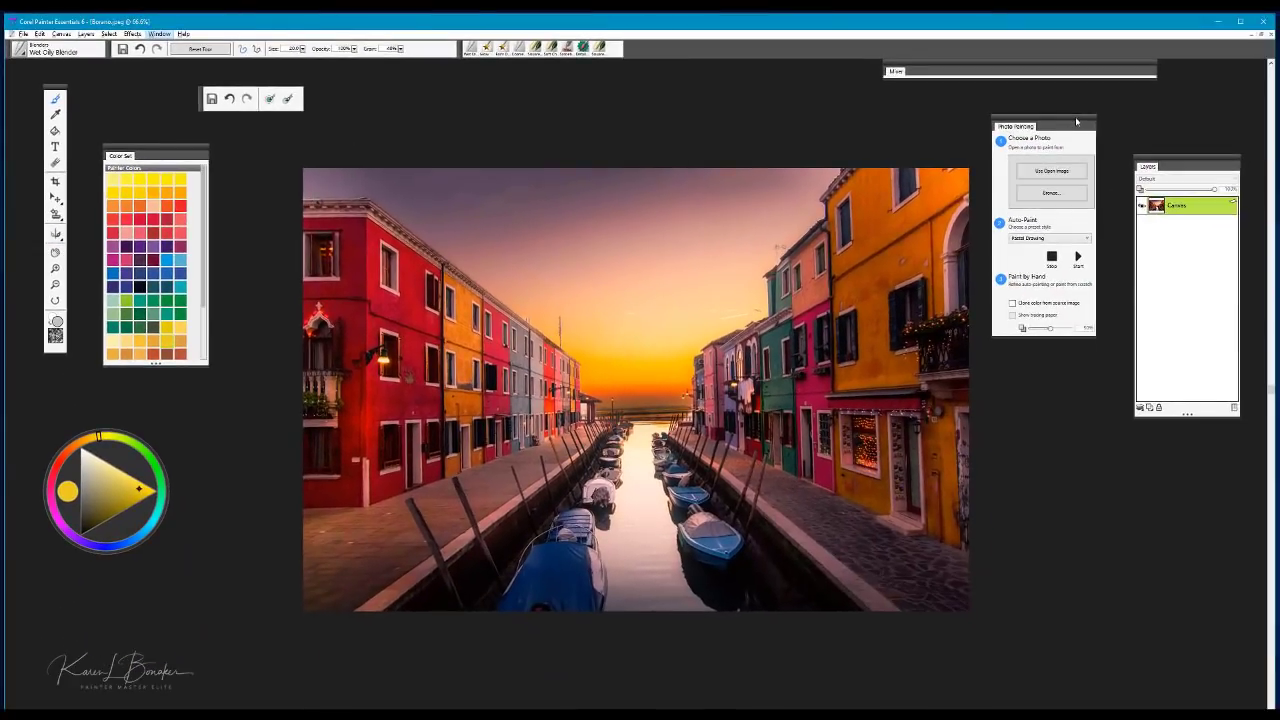
{"action": "left_click_drag", "start_coordinate": [1082, 157], "coordinate": [1081, 162]}
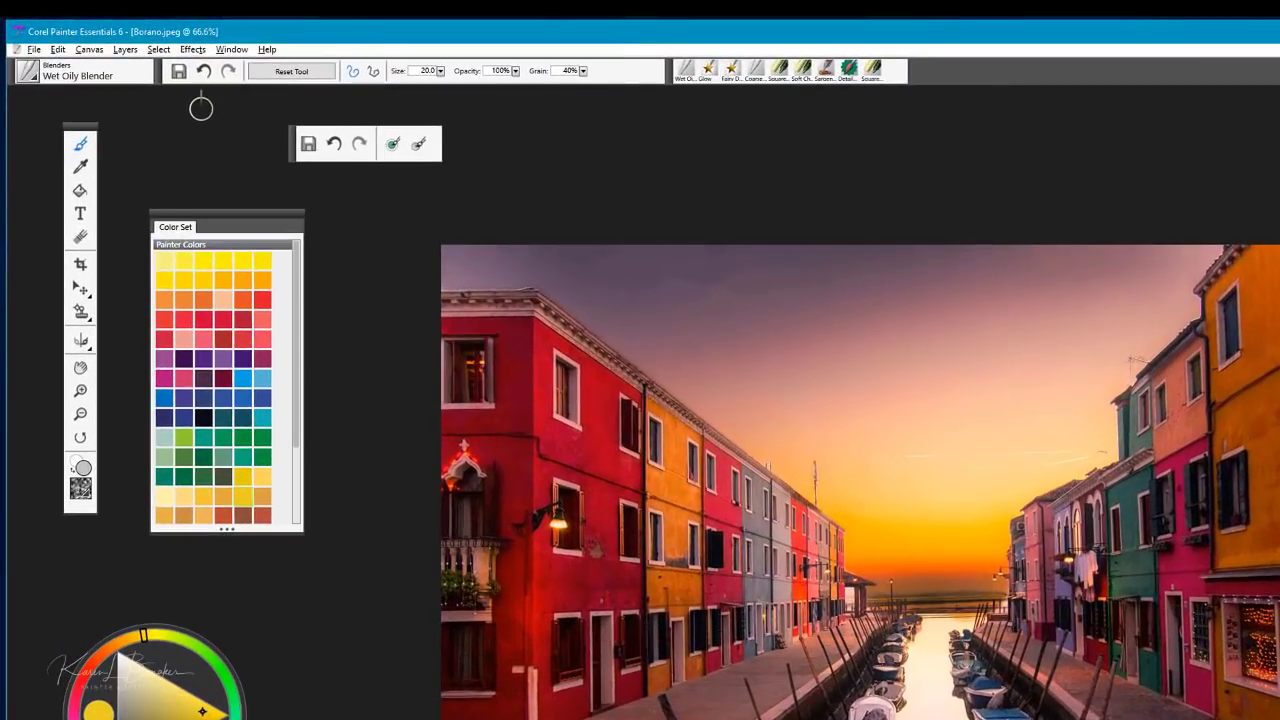
Check the image's width, height and resolution in the canvas Resize settings without changing them.
{"action": "left_click", "coordinate": [95, 55]}
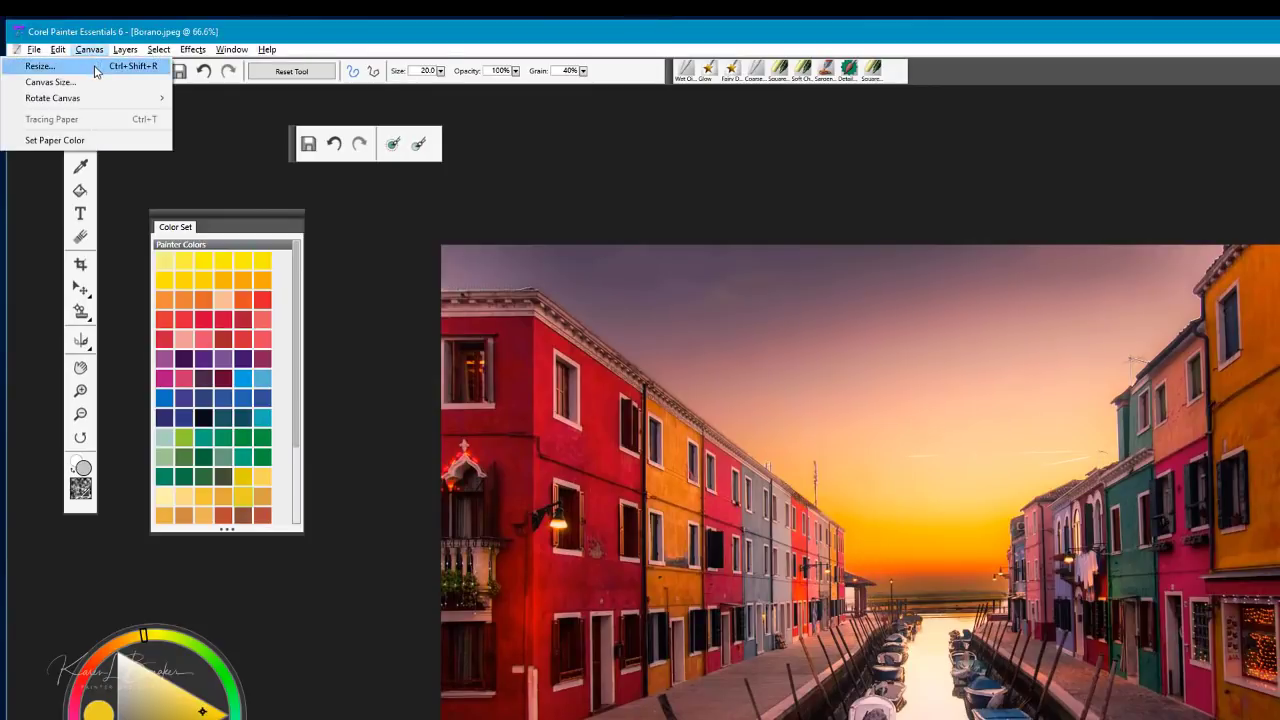
{"action": "left_click", "coordinate": [96, 66]}
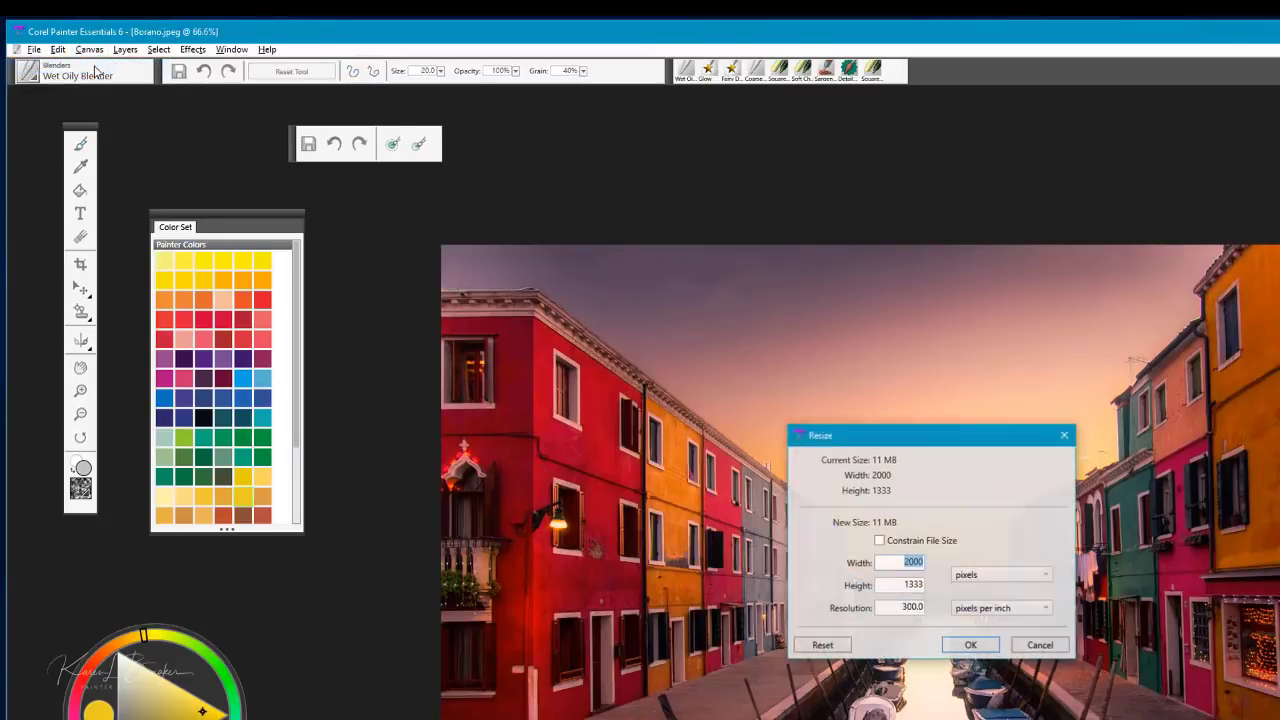
{"action": "left_click_drag", "start_coordinate": [909, 430], "coordinate": [648, 170]}
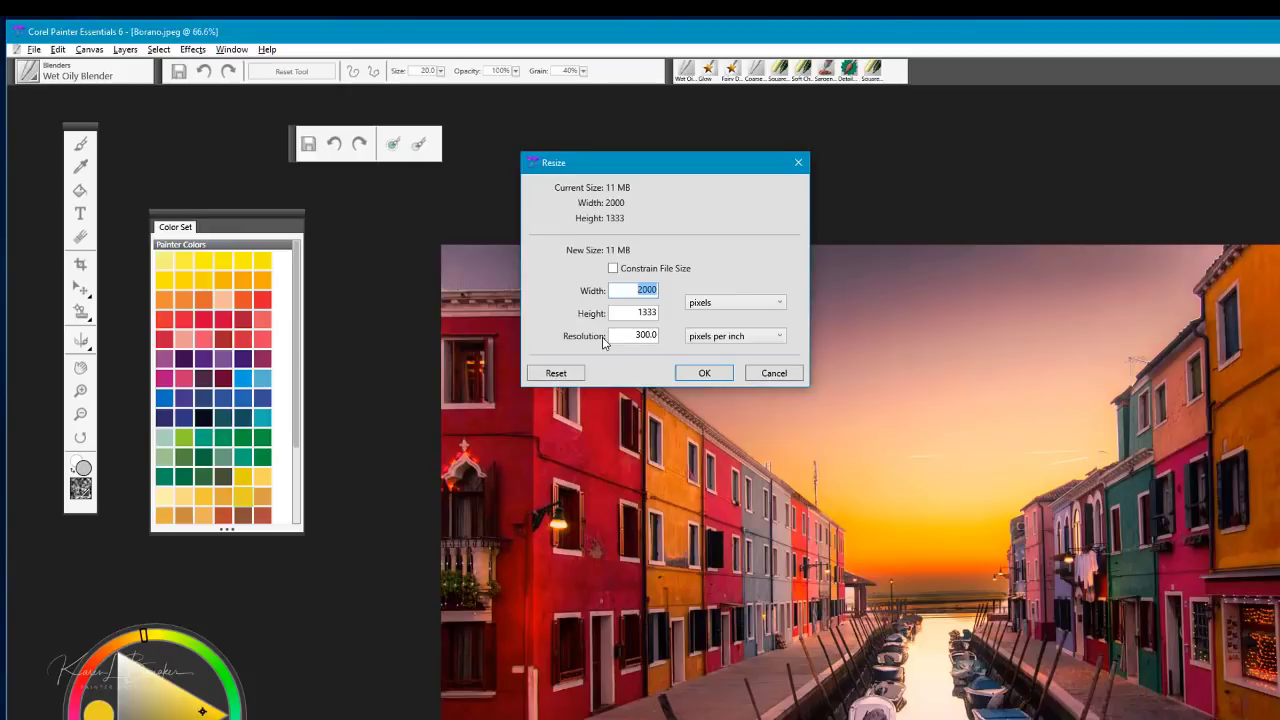
{"action": "left_click", "coordinate": [706, 373]}
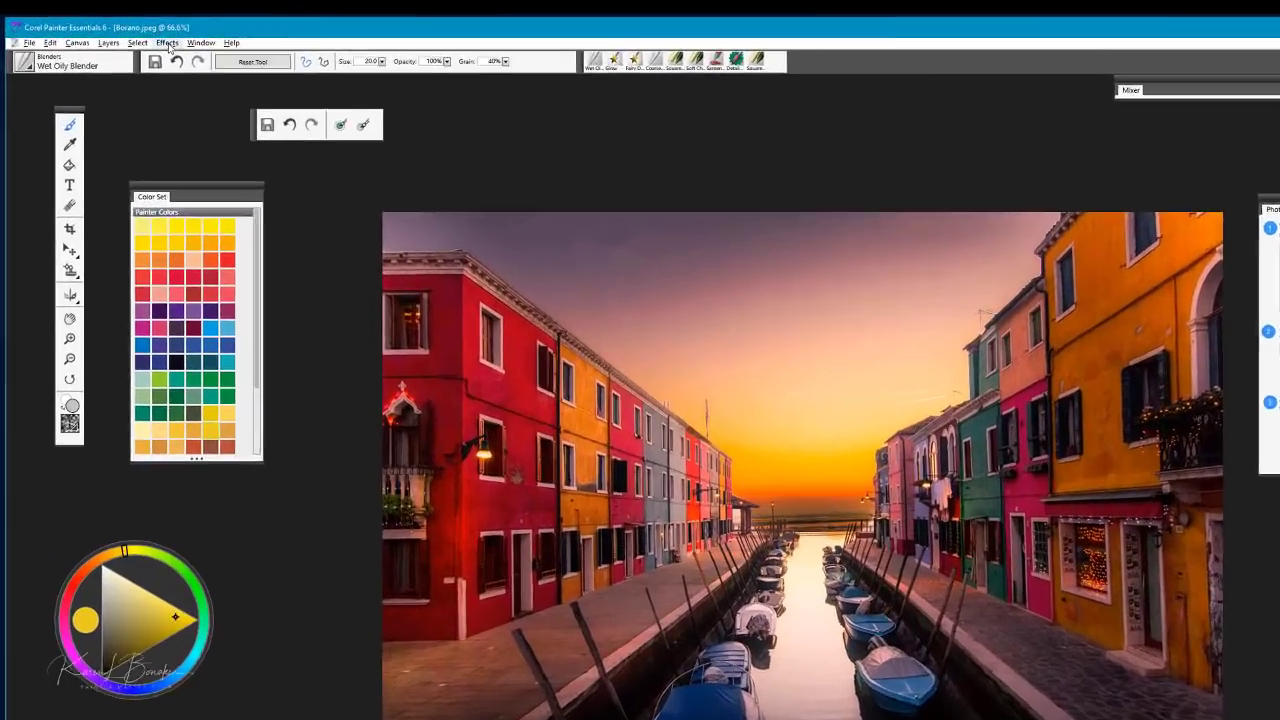
Adjust the photo's colors using Uniform Color, resetting all the settings and raising Value to 9%.
{"action": "left_click", "coordinate": [133, 33]}
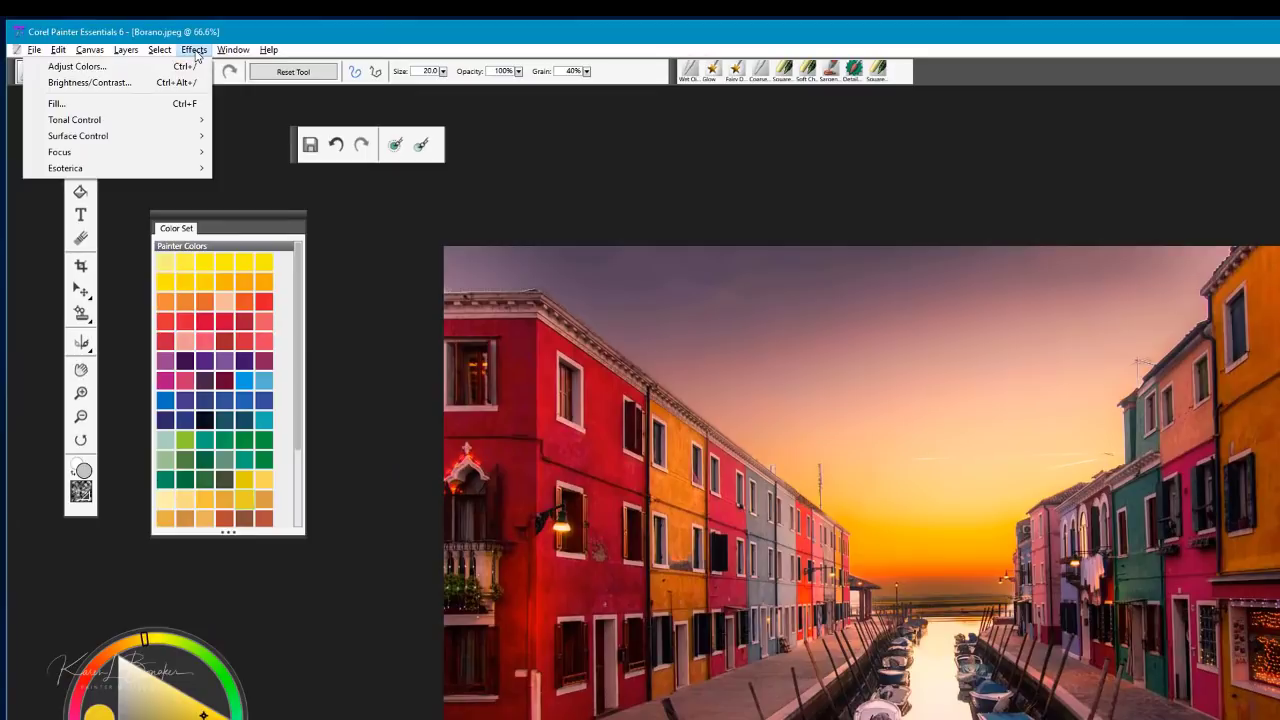
{"action": "mouse_move", "coordinate": [166, 122]}
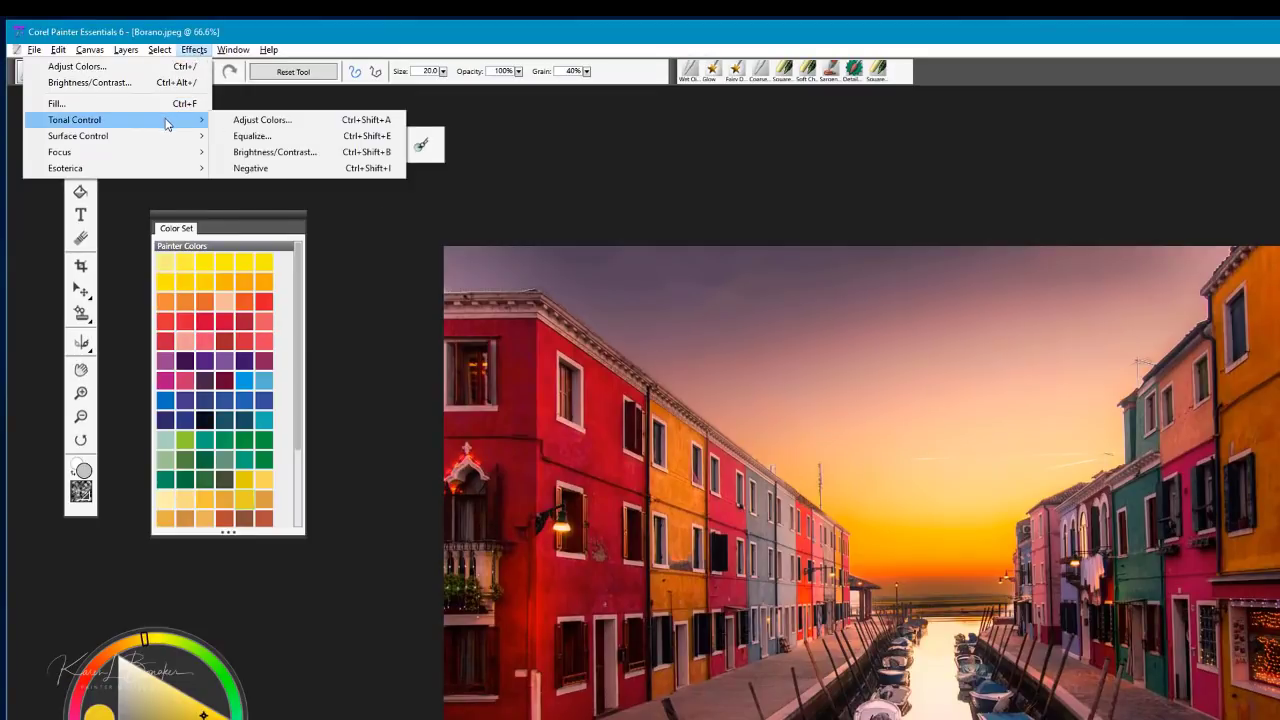
{"action": "left_click", "coordinate": [262, 120]}
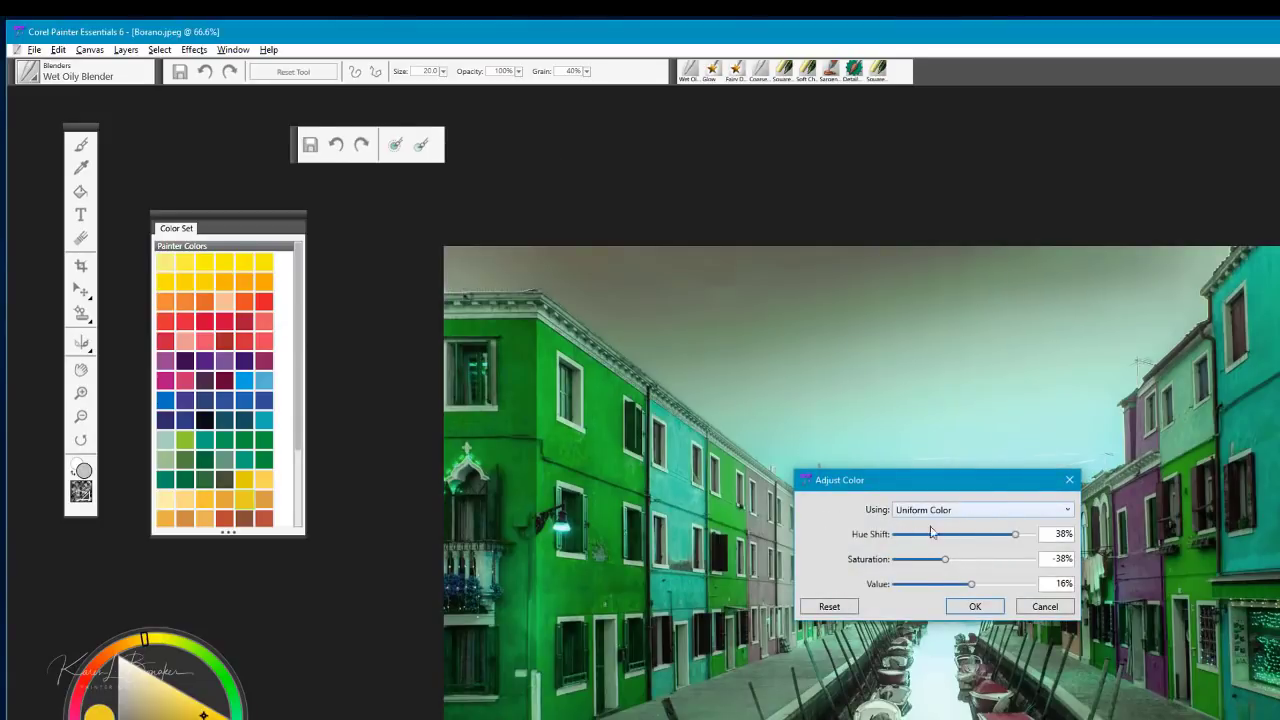
{"action": "left_click", "coordinate": [831, 607]}
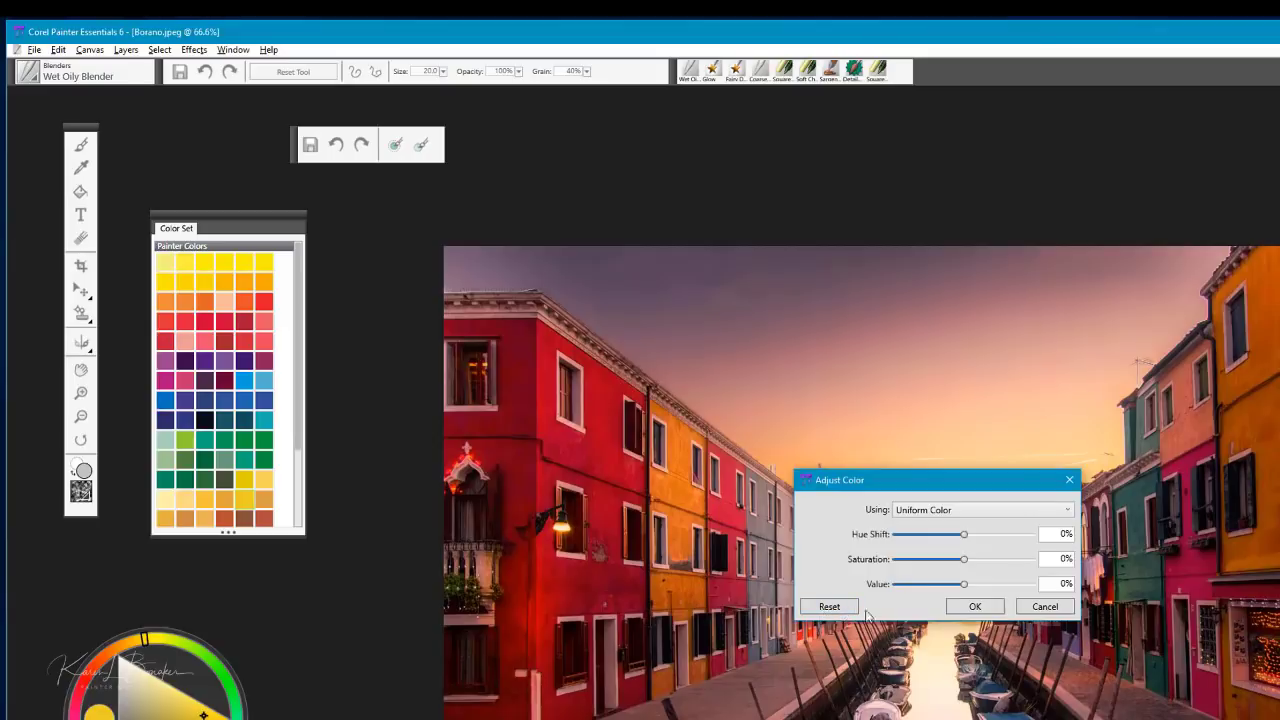
{"action": "left_click_drag", "start_coordinate": [929, 480], "coordinate": [848, 292]}
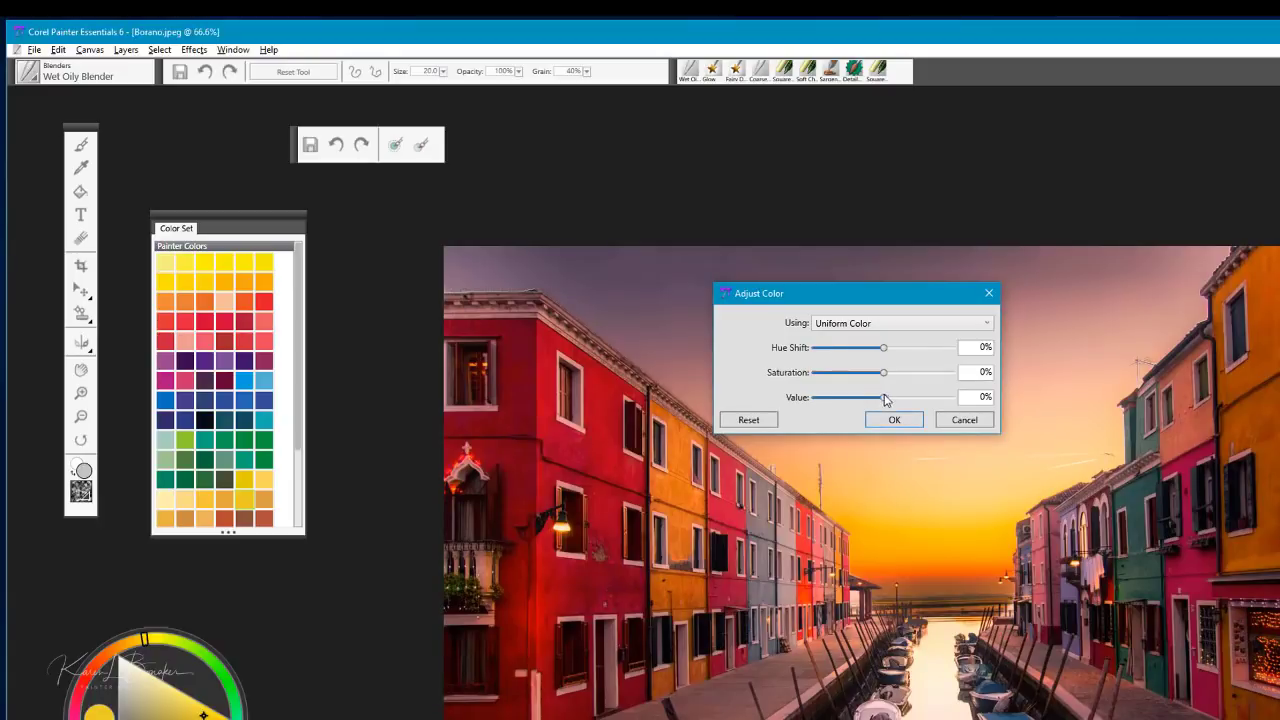
{"action": "left_click_drag", "start_coordinate": [883, 399], "coordinate": [894, 400]}
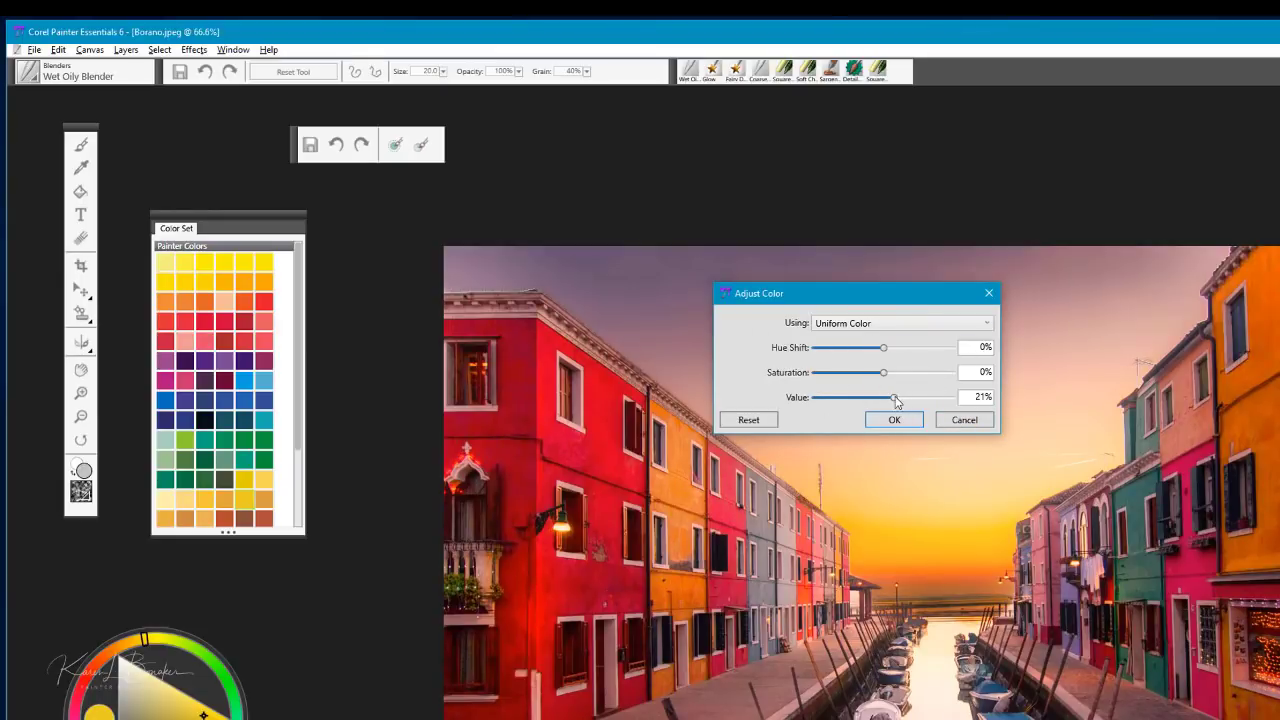
{"action": "left_click_drag", "start_coordinate": [894, 398], "coordinate": [888, 398]}
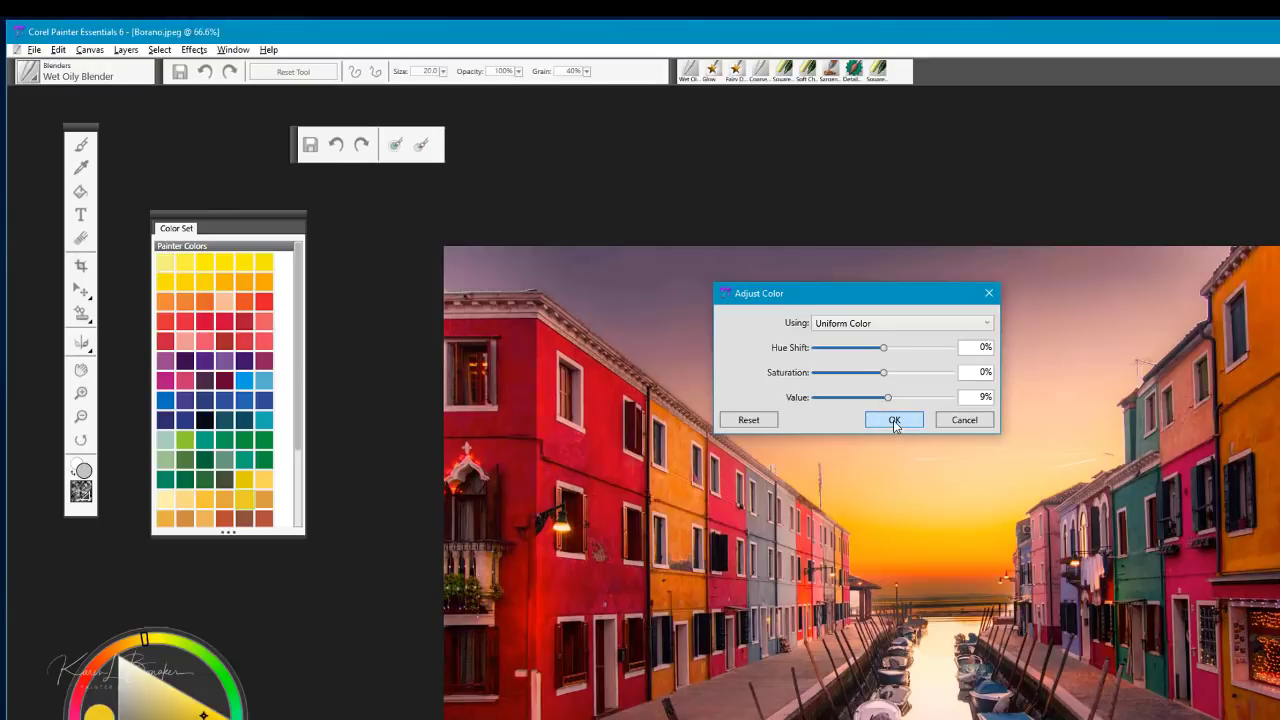
{"action": "left_click", "coordinate": [894, 420]}
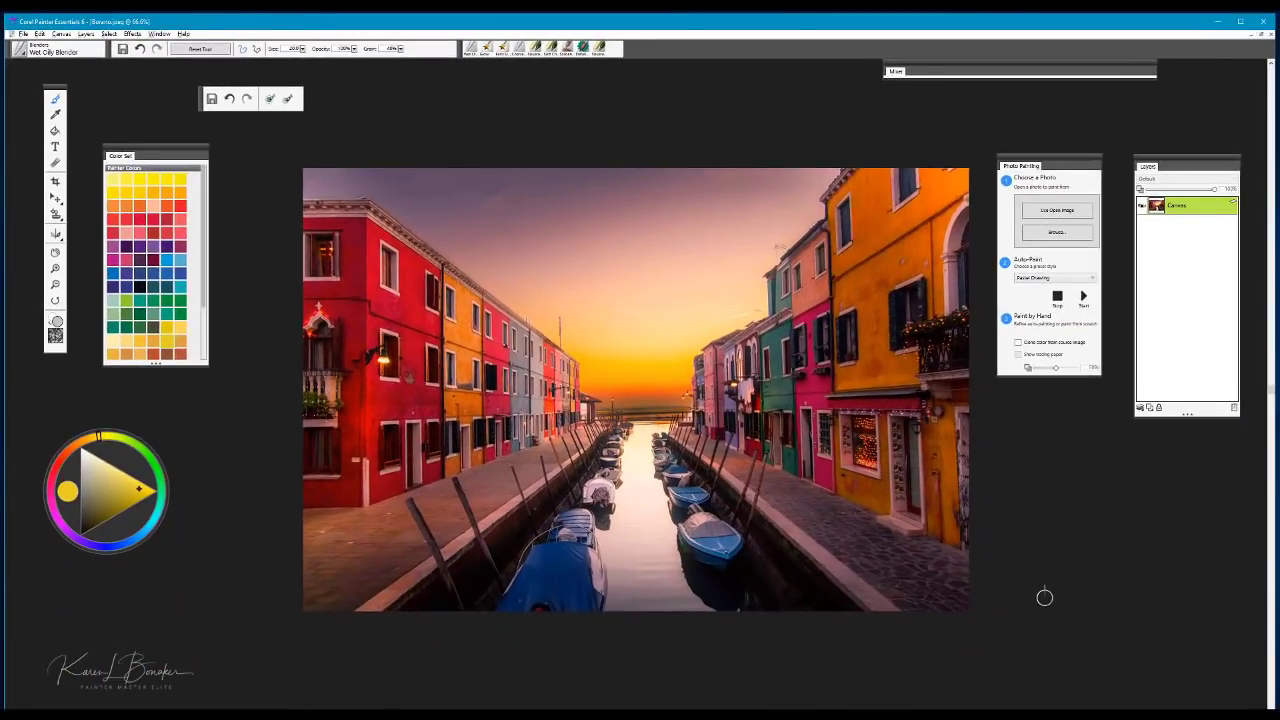
{"action": "left_click", "coordinate": [133, 34]}
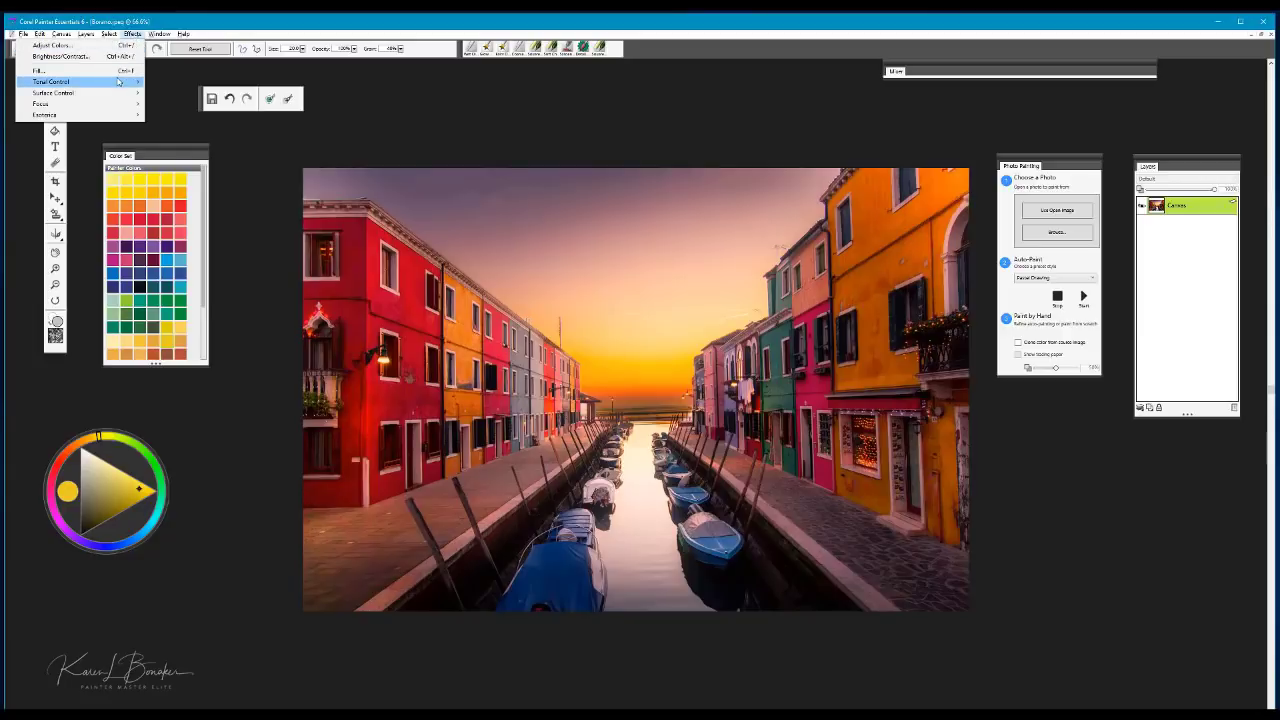
{"action": "mouse_move", "coordinate": [118, 80]}
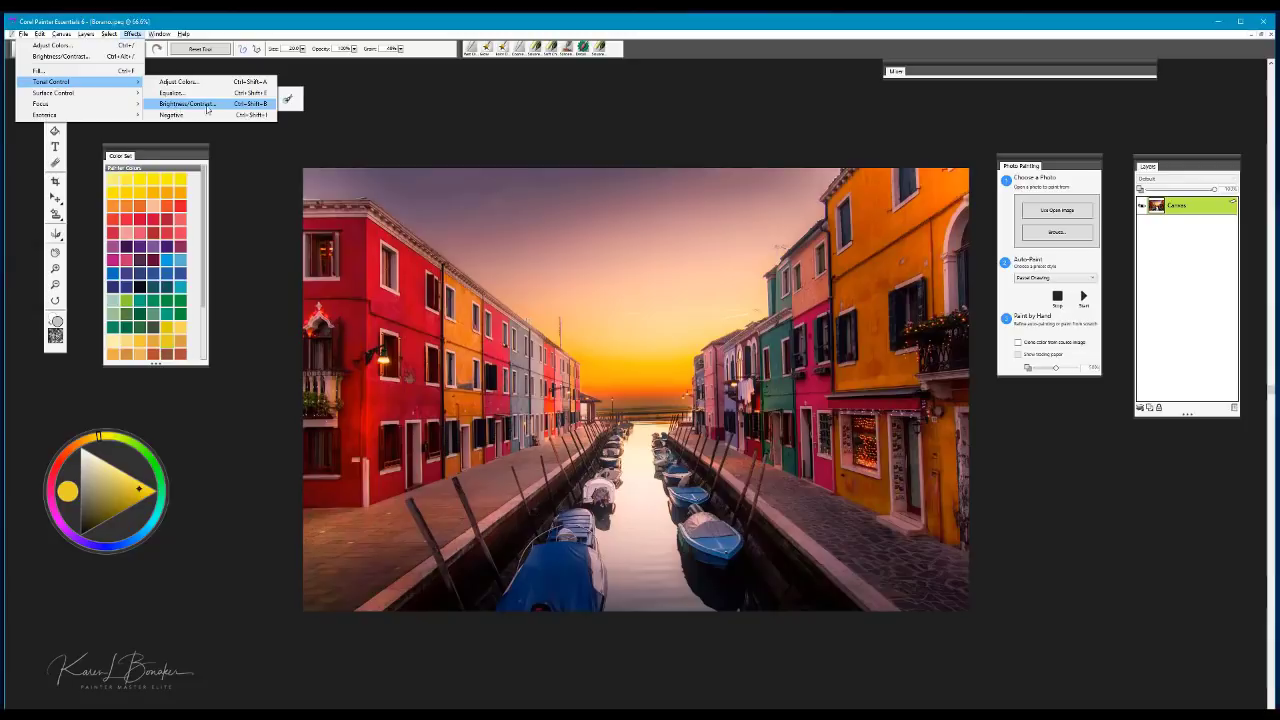
{"action": "left_click", "coordinate": [389, 112]}
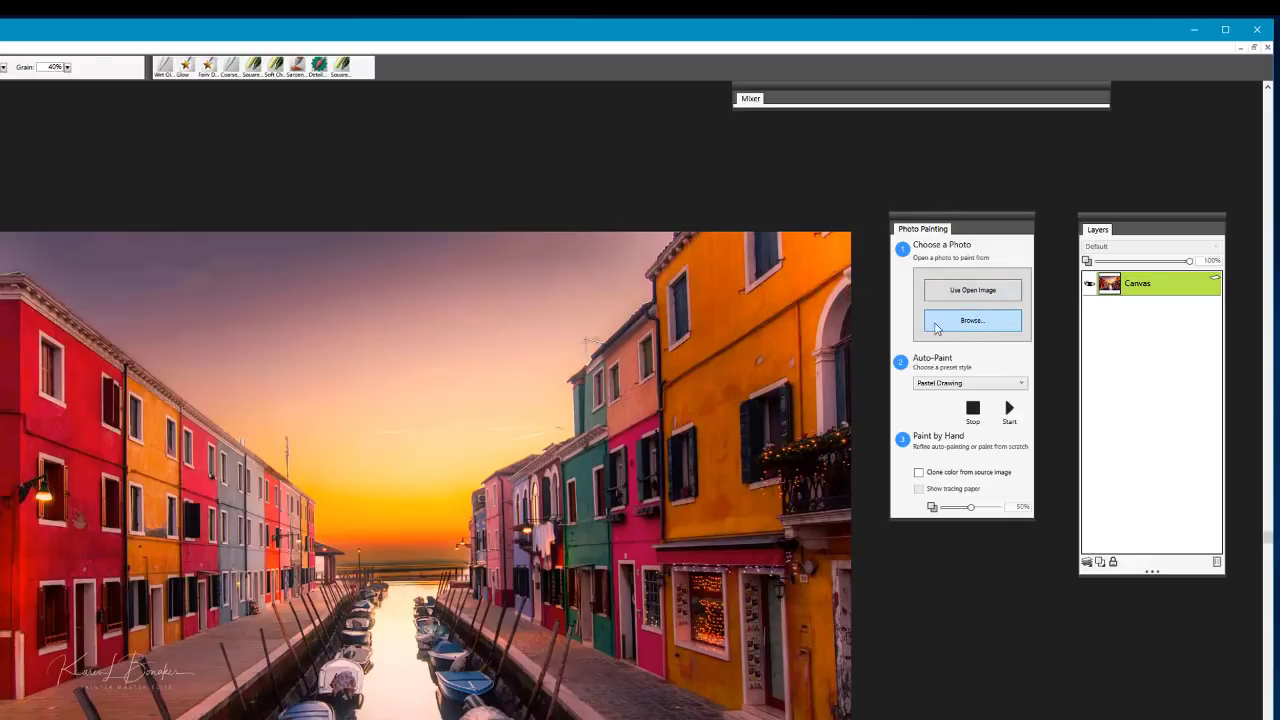
Use the open Borano.jpeg as the photo painting source, declining to save its modifications.
{"action": "left_click", "coordinate": [989, 294]}
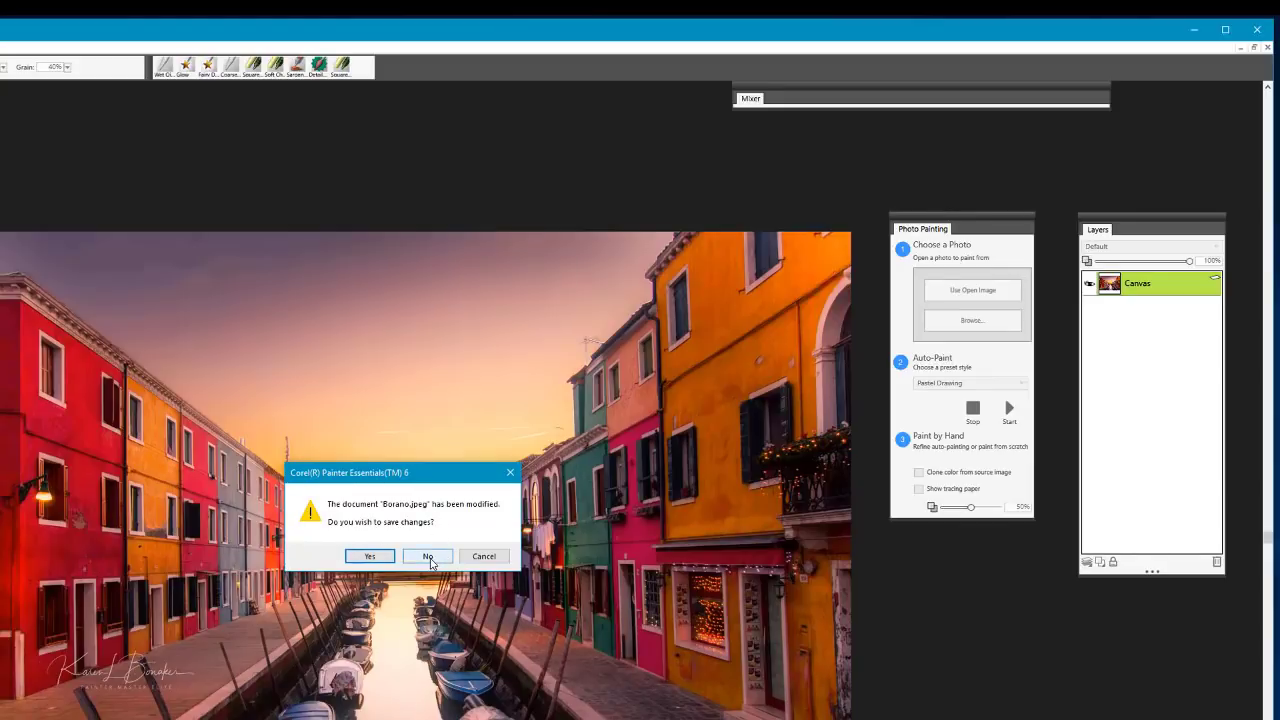
{"action": "left_click", "coordinate": [428, 557]}
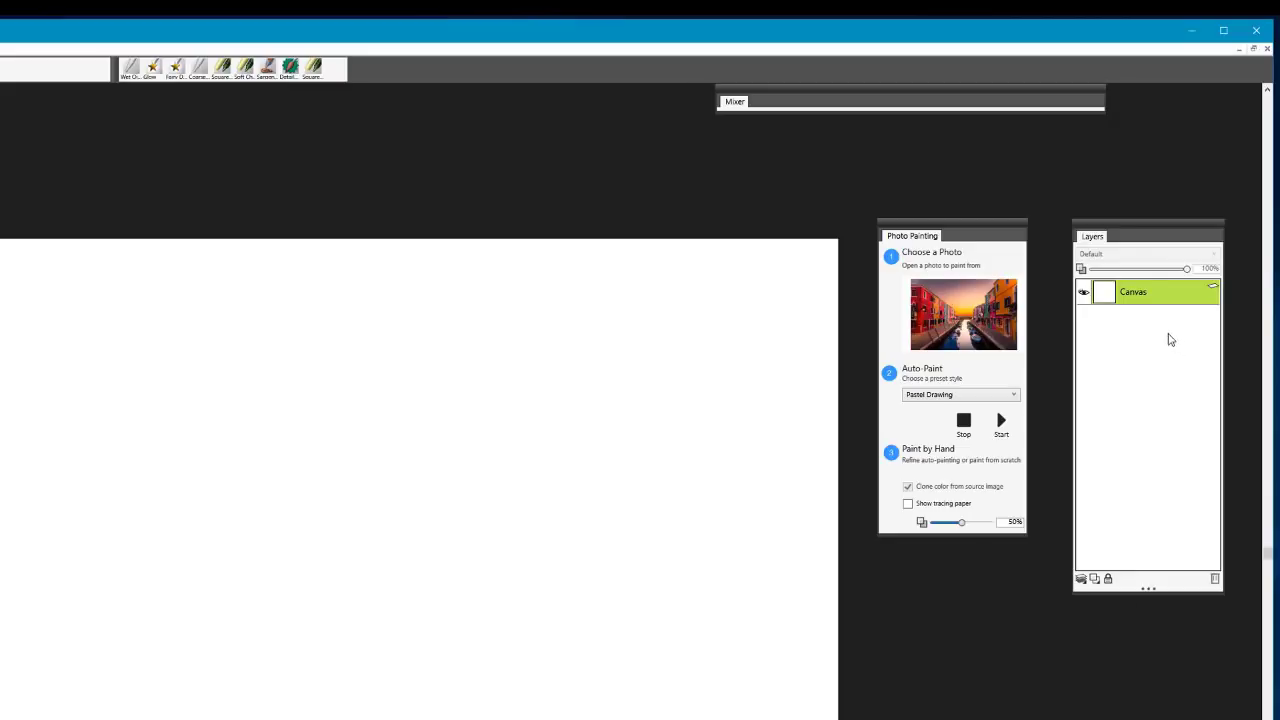
Add a new layer above the blank canvas and look through its composite methods, keeping Default.
{"action": "left_click", "coordinate": [1095, 579]}
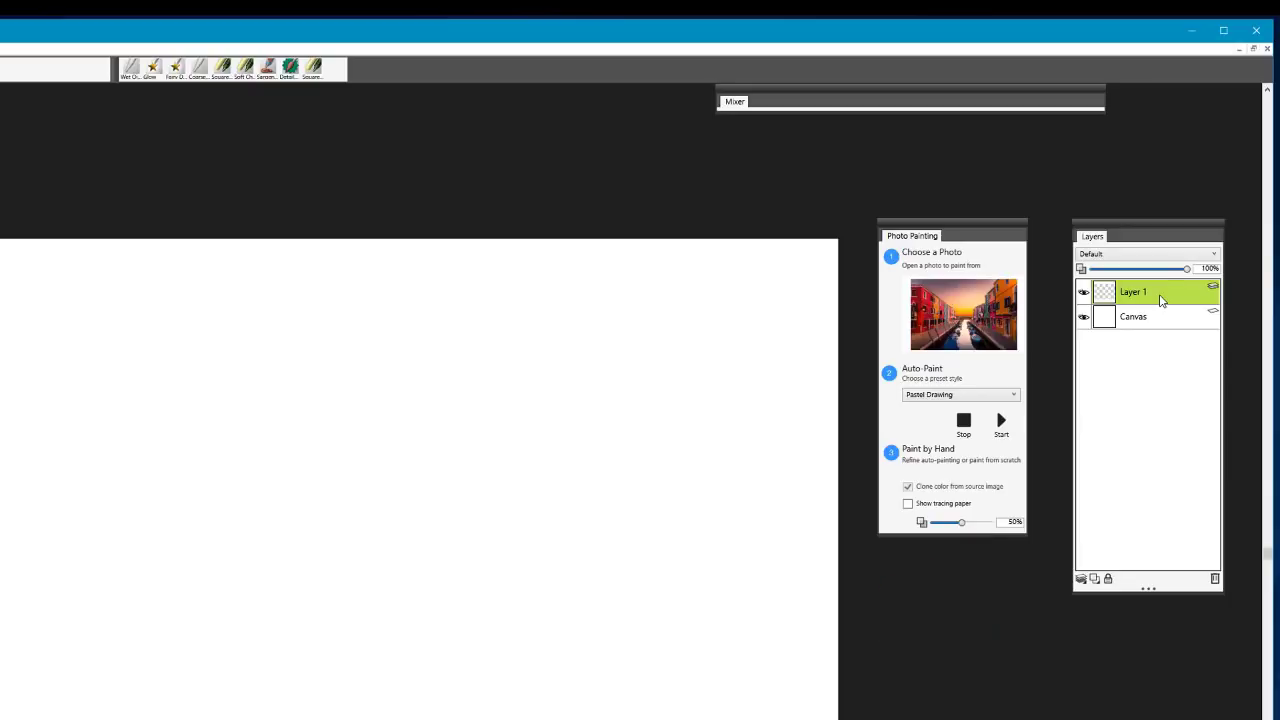
{"action": "left_click", "coordinate": [1142, 257]}
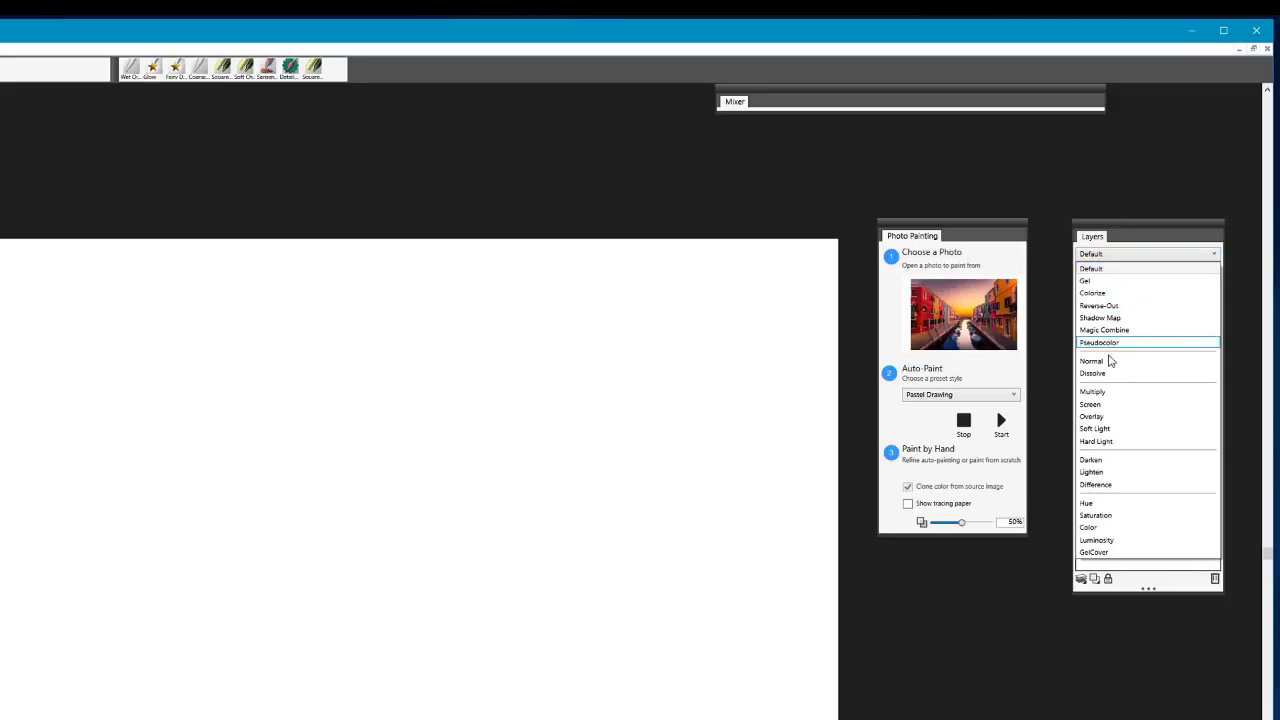
{"action": "left_click", "coordinate": [990, 667]}
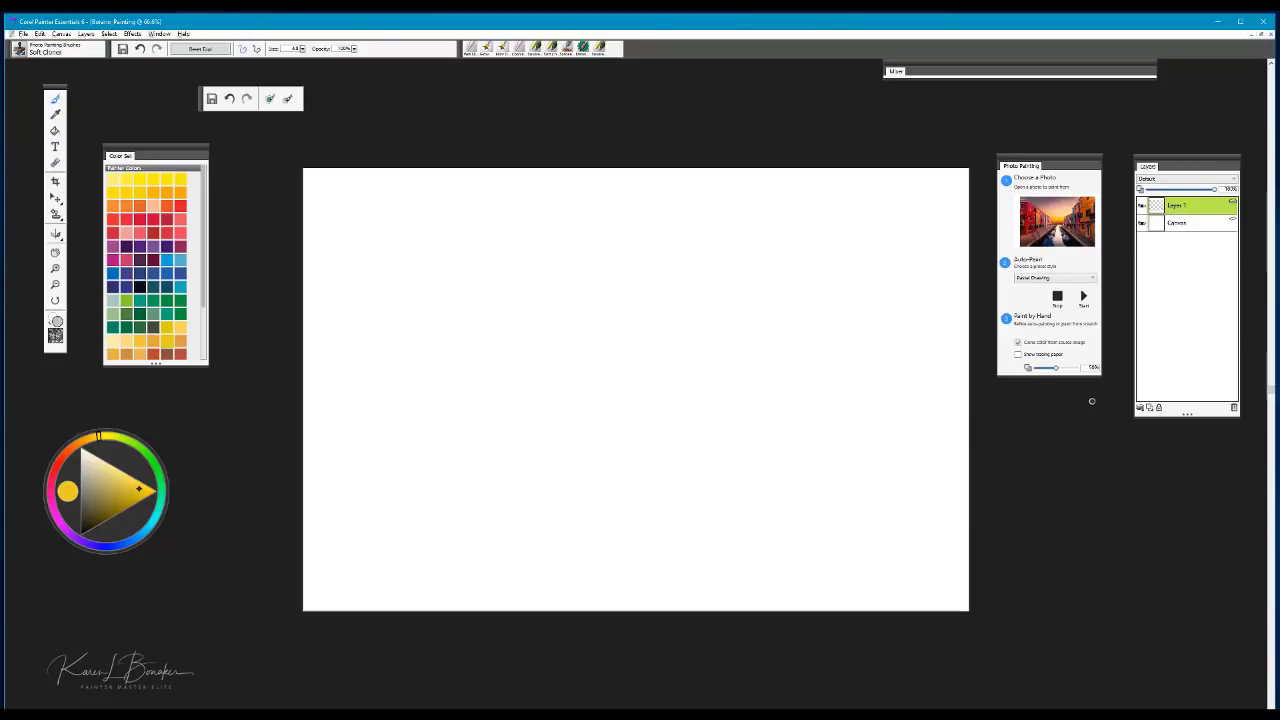
Auto-paint the photo onto Layer 1 with the Pen & Ink Drawing preset, moving the painting window clear of the panels.
{"action": "left_click", "coordinate": [1084, 281]}
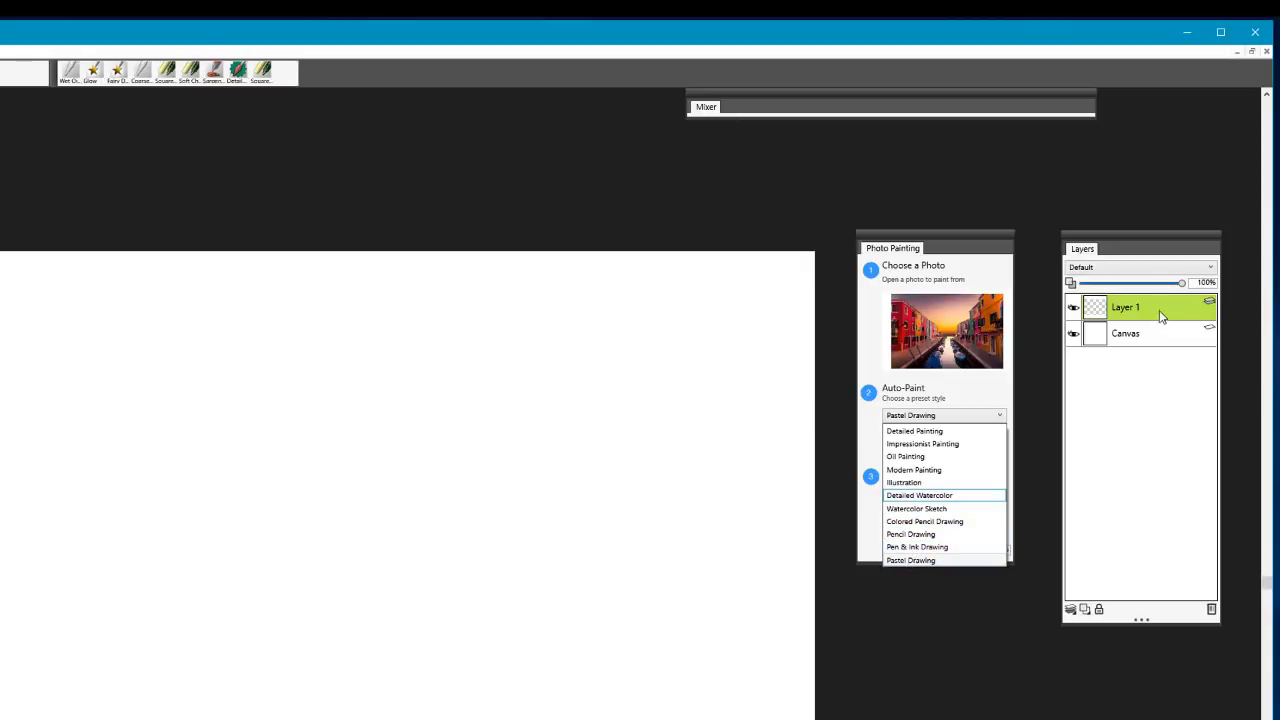
{"action": "left_click", "coordinate": [917, 548]}
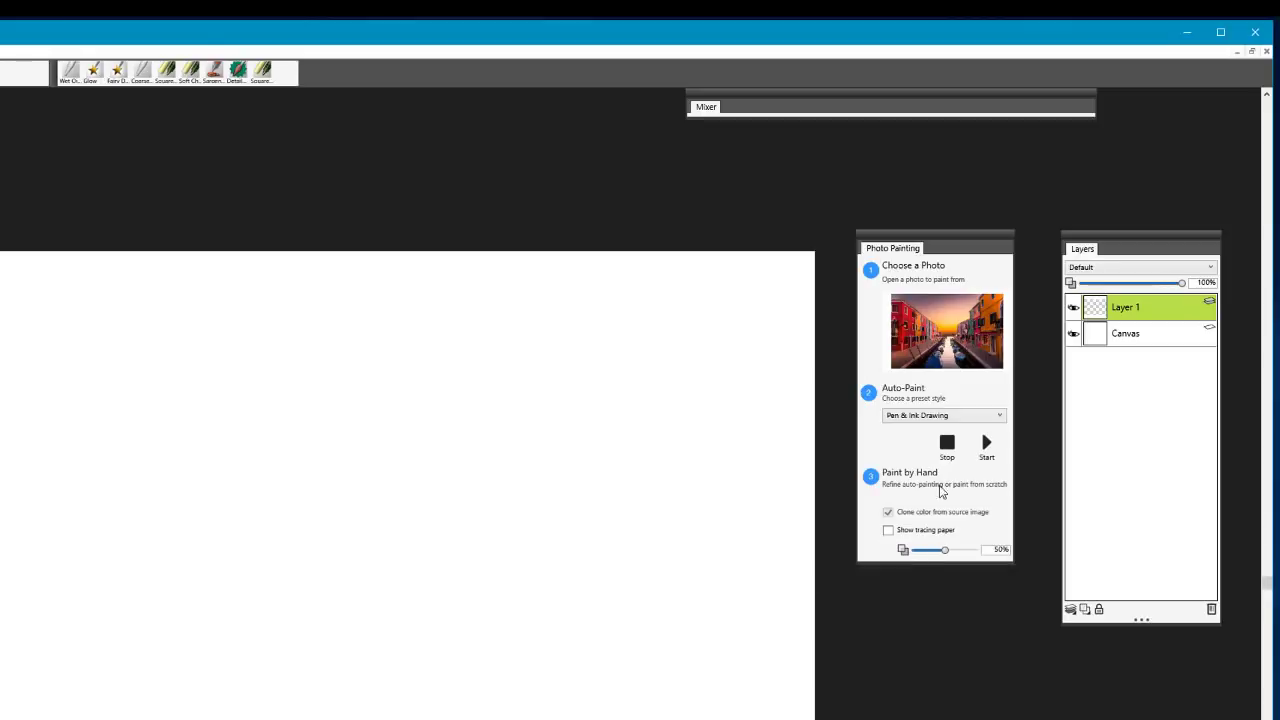
{"action": "left_click", "coordinate": [986, 446]}
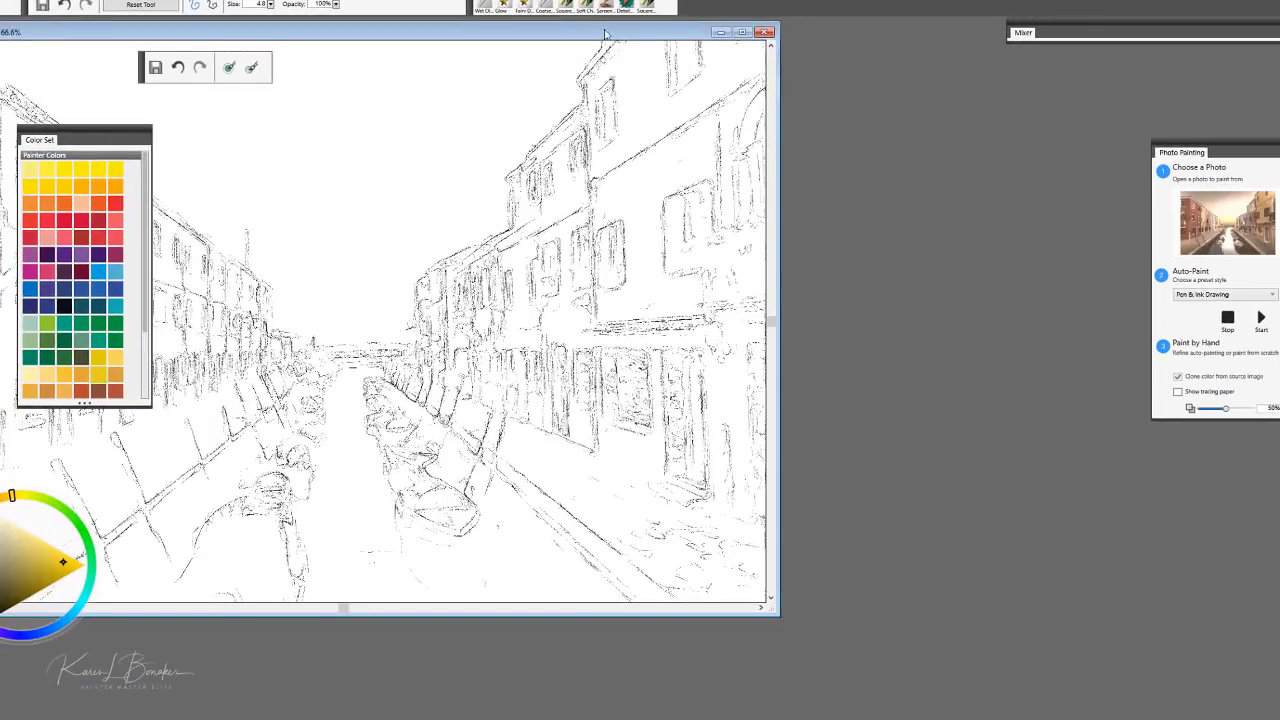
{"action": "left_click_drag", "start_coordinate": [607, 35], "coordinate": [915, 150]}
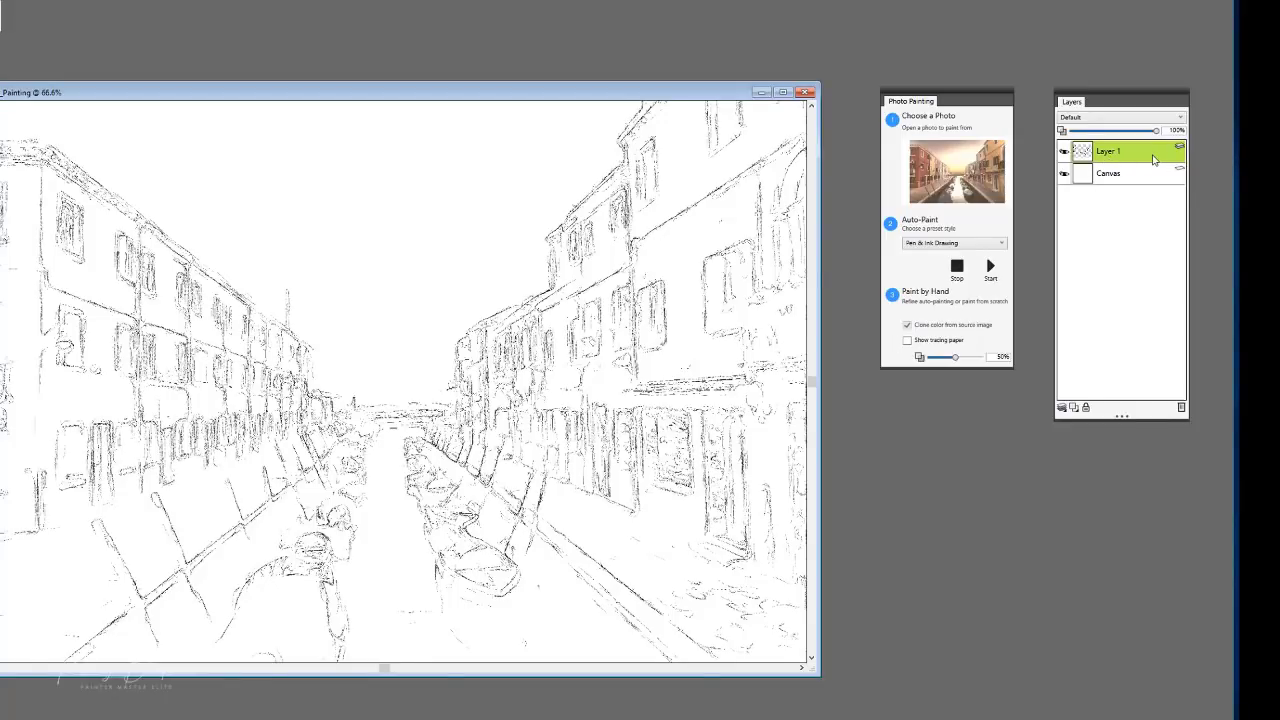
{"action": "left_click", "coordinate": [990, 268]}
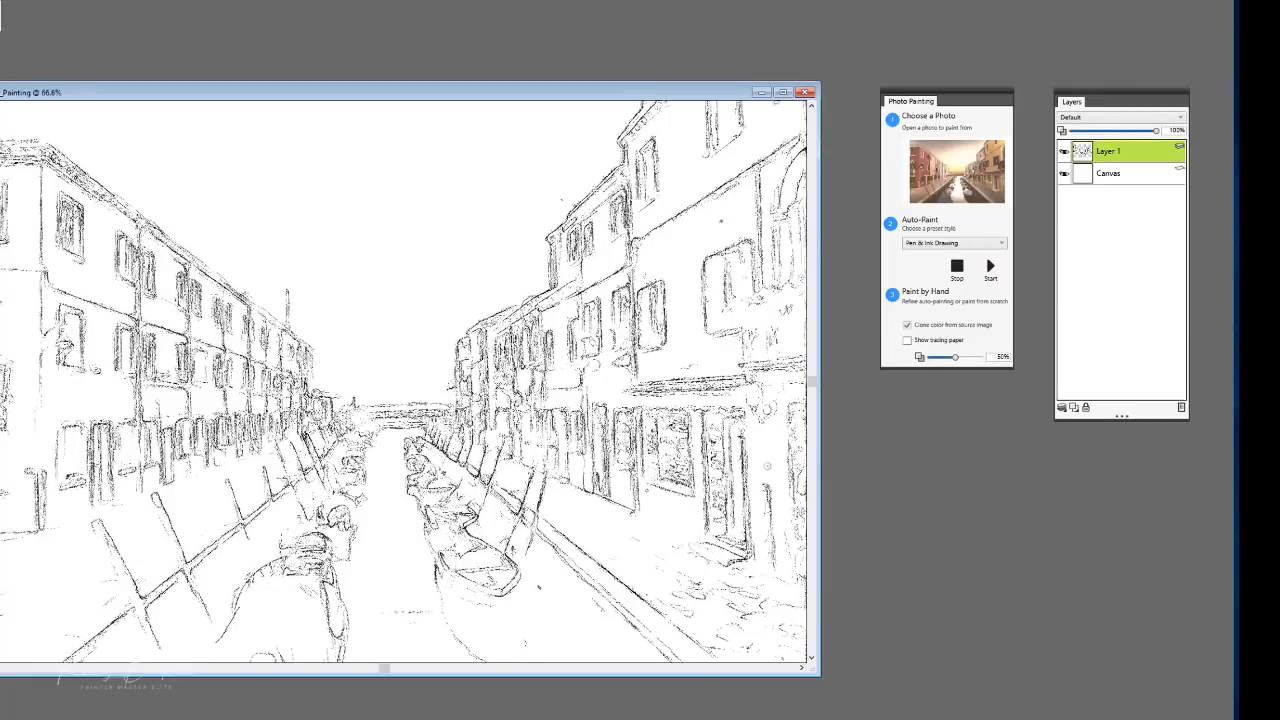
Set the composite method of the ink drawing layer, Layer 1, to Multiply.
{"action": "left_click", "coordinate": [1105, 121]}
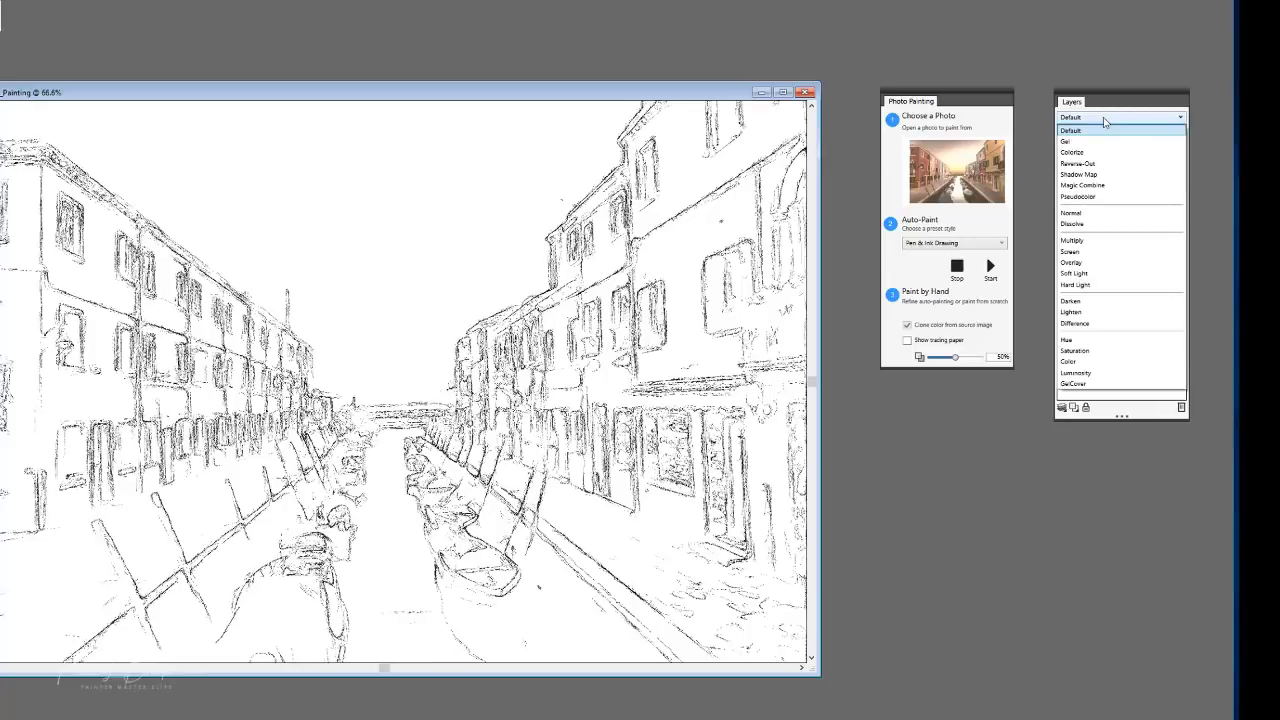
{"action": "left_click", "coordinate": [1090, 242]}
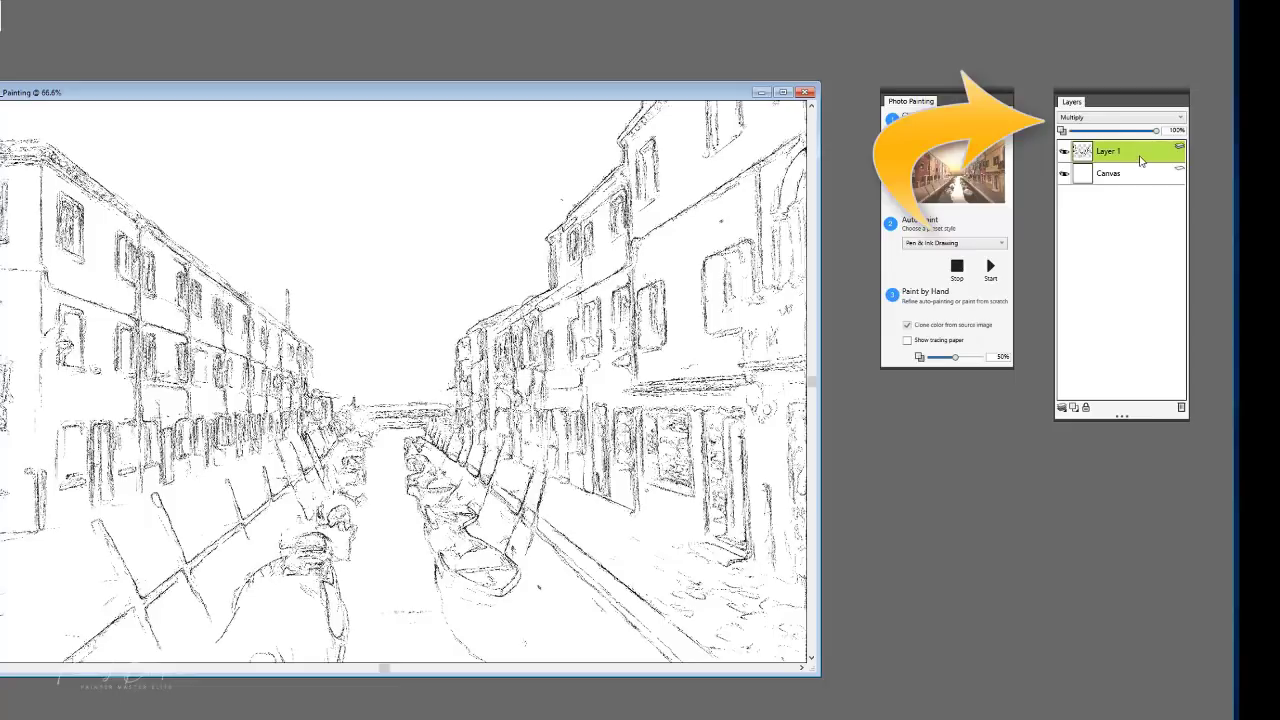
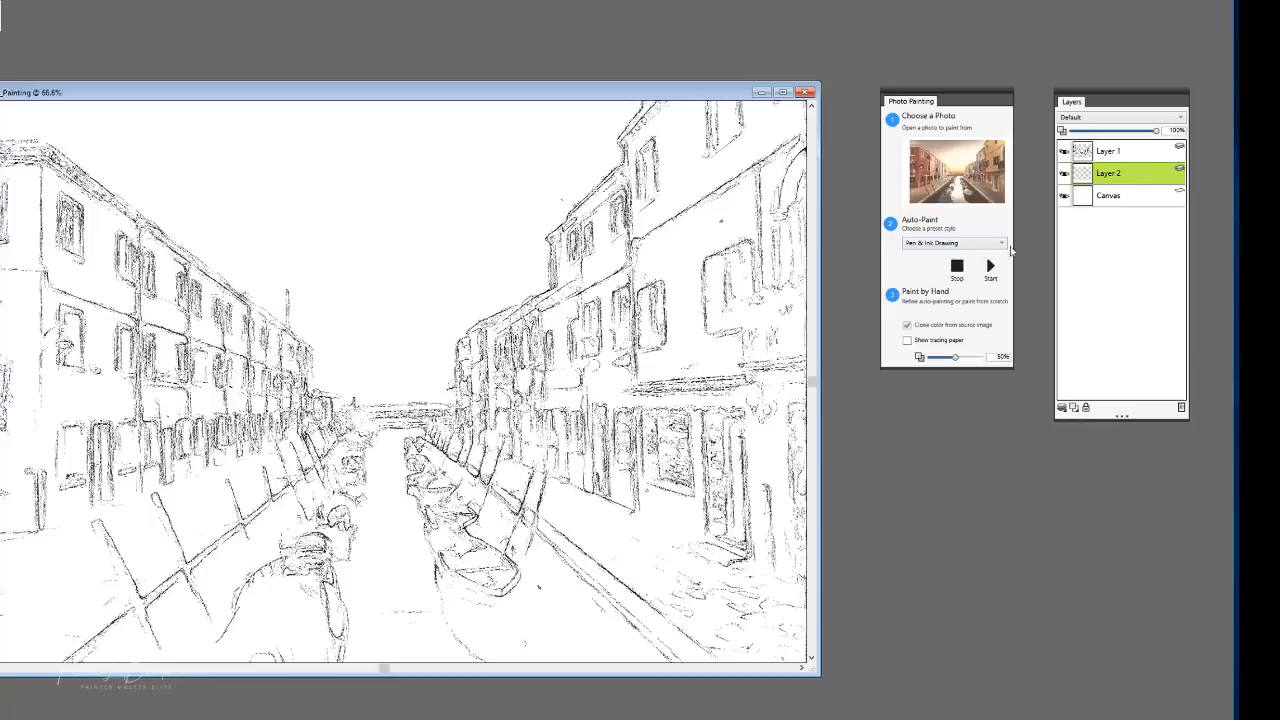
Auto-paint the photo onto Layer 2 with the Pastel Drawing preset and maximize the painting window.
{"action": "left_click", "coordinate": [973, 246]}
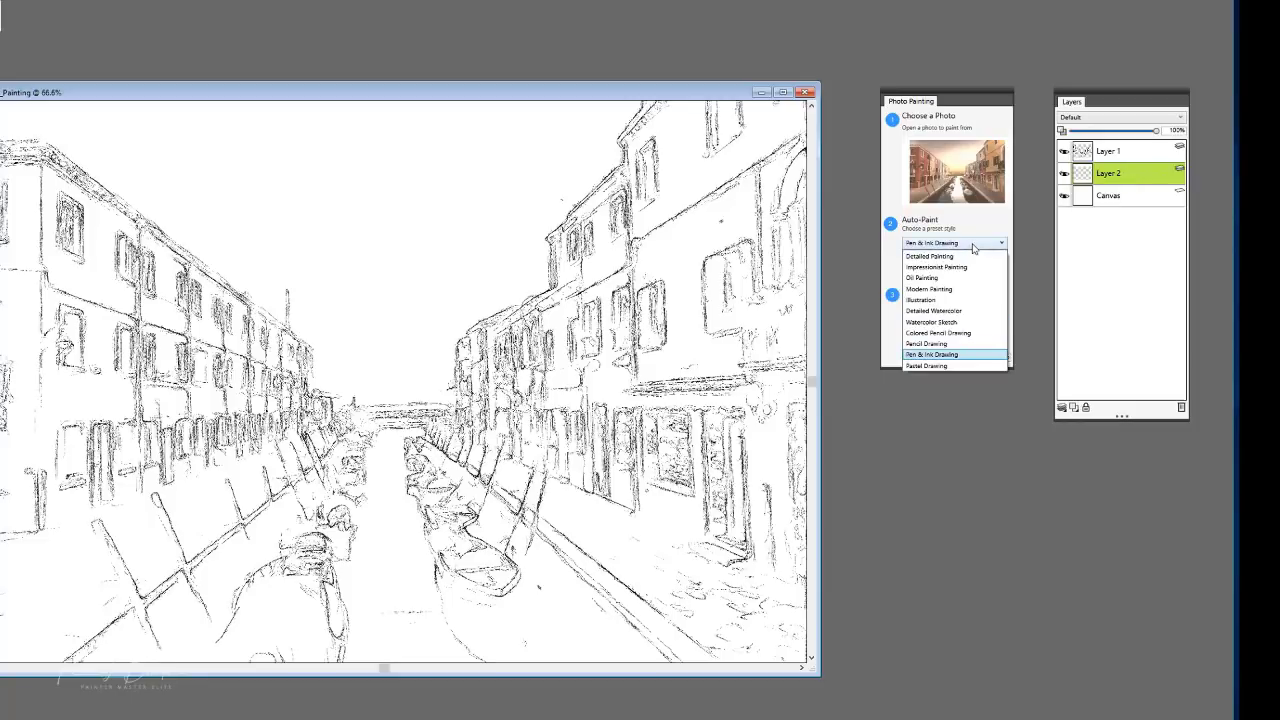
{"action": "left_click", "coordinate": [939, 366]}
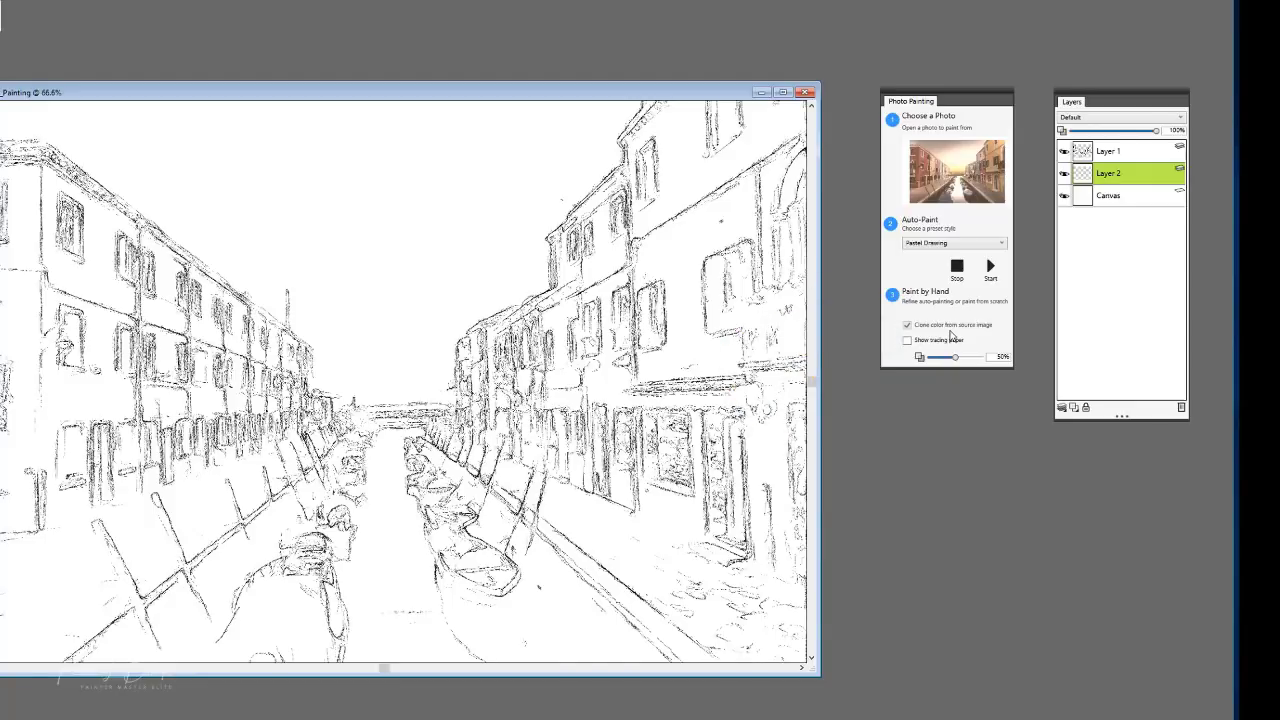
{"action": "left_click", "coordinate": [990, 268]}
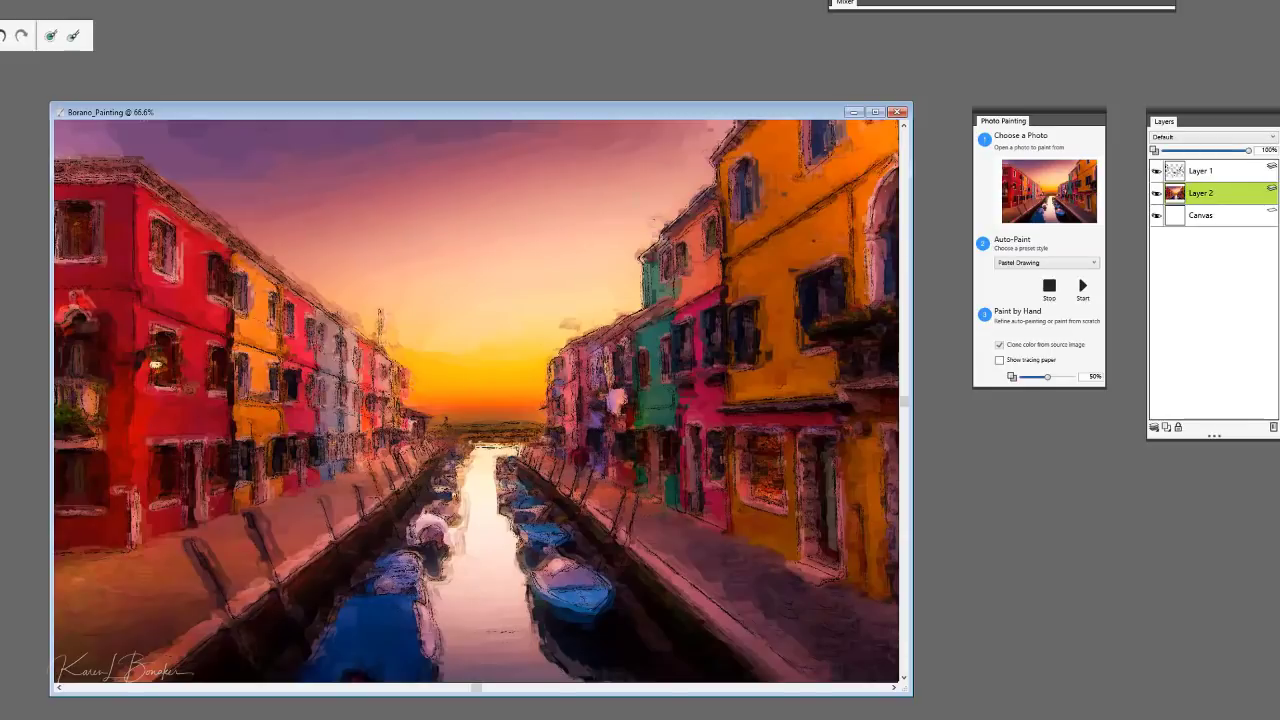
{"action": "left_click", "coordinate": [875, 111]}
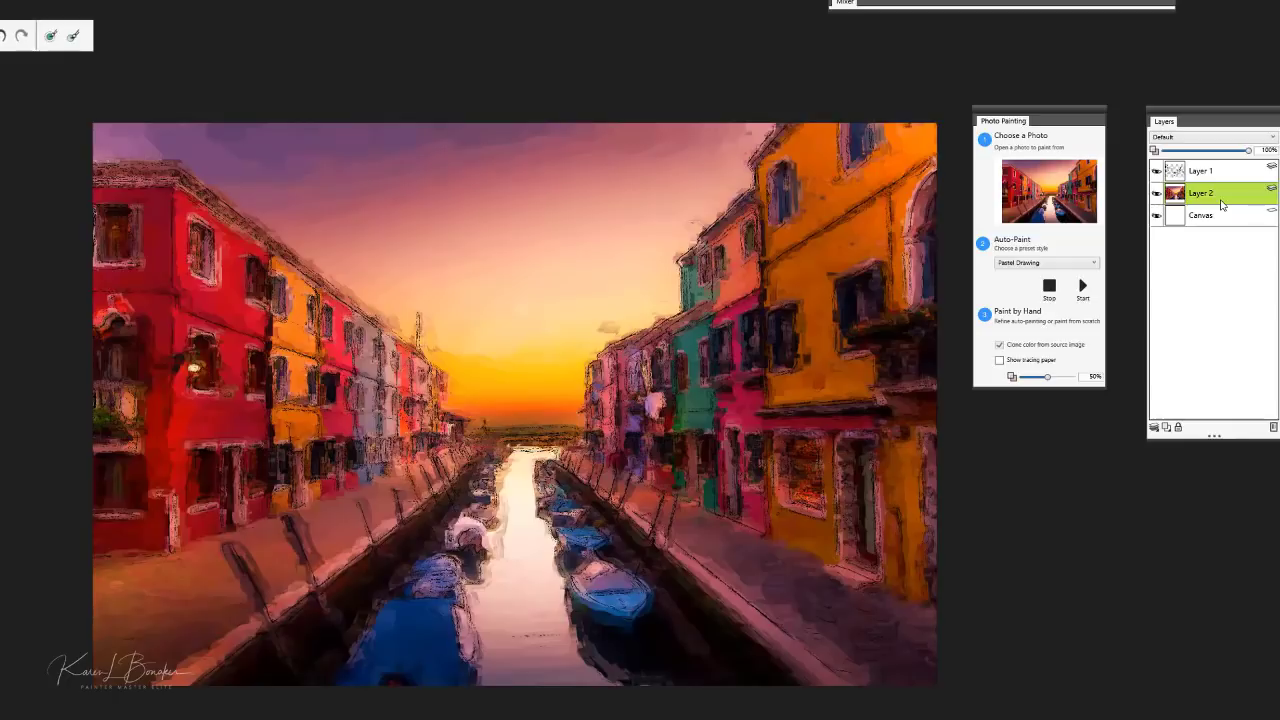
{"action": "left_click", "coordinate": [1050, 266]}
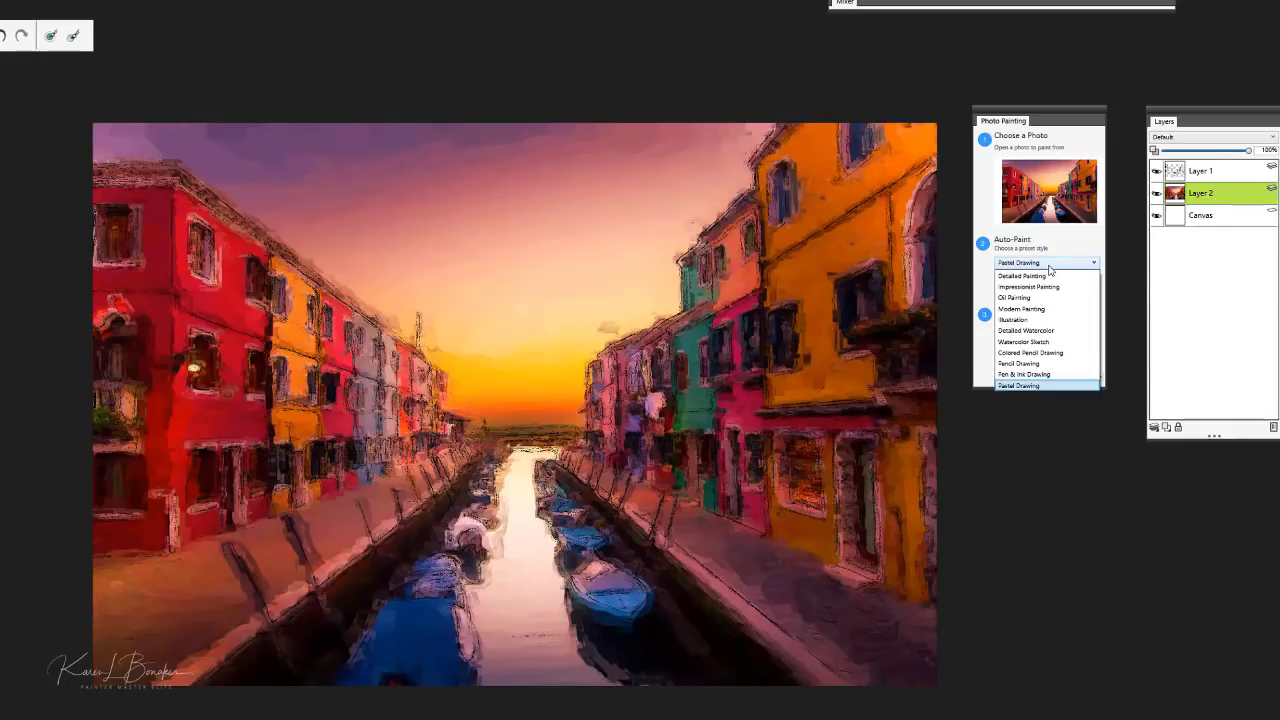
{"action": "left_click", "coordinate": [1233, 198]}
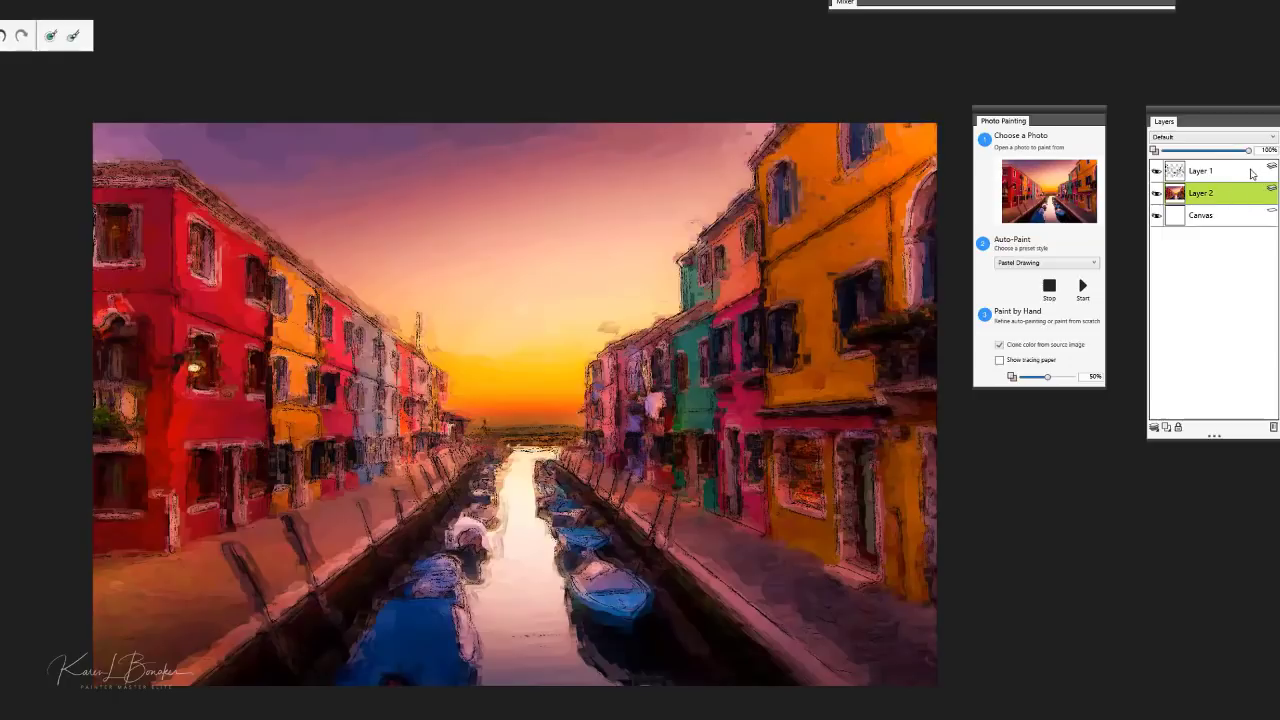
Place Watercolor_Paper_05.jpg above Layer 1 at 100%, converted to the document profile, and stretch it to cover the whole painting.
{"action": "left_click", "coordinate": [1246, 174]}
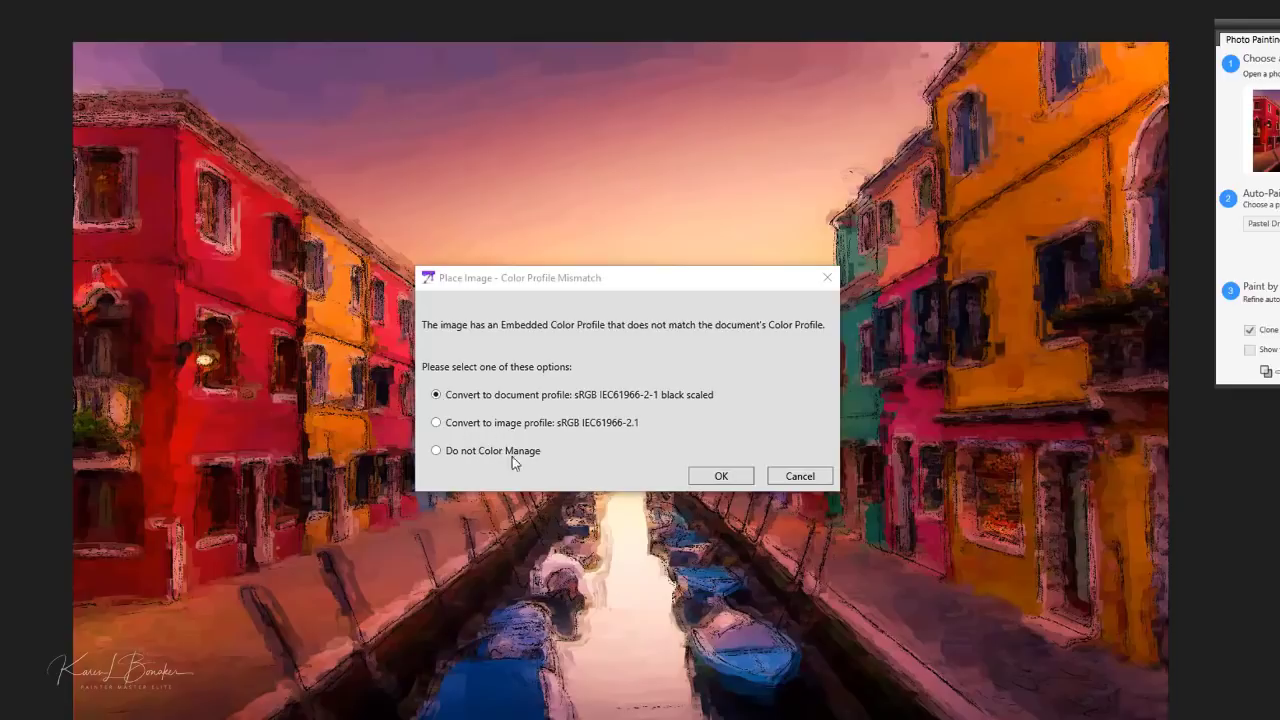
{"action": "left_click", "coordinate": [719, 476]}
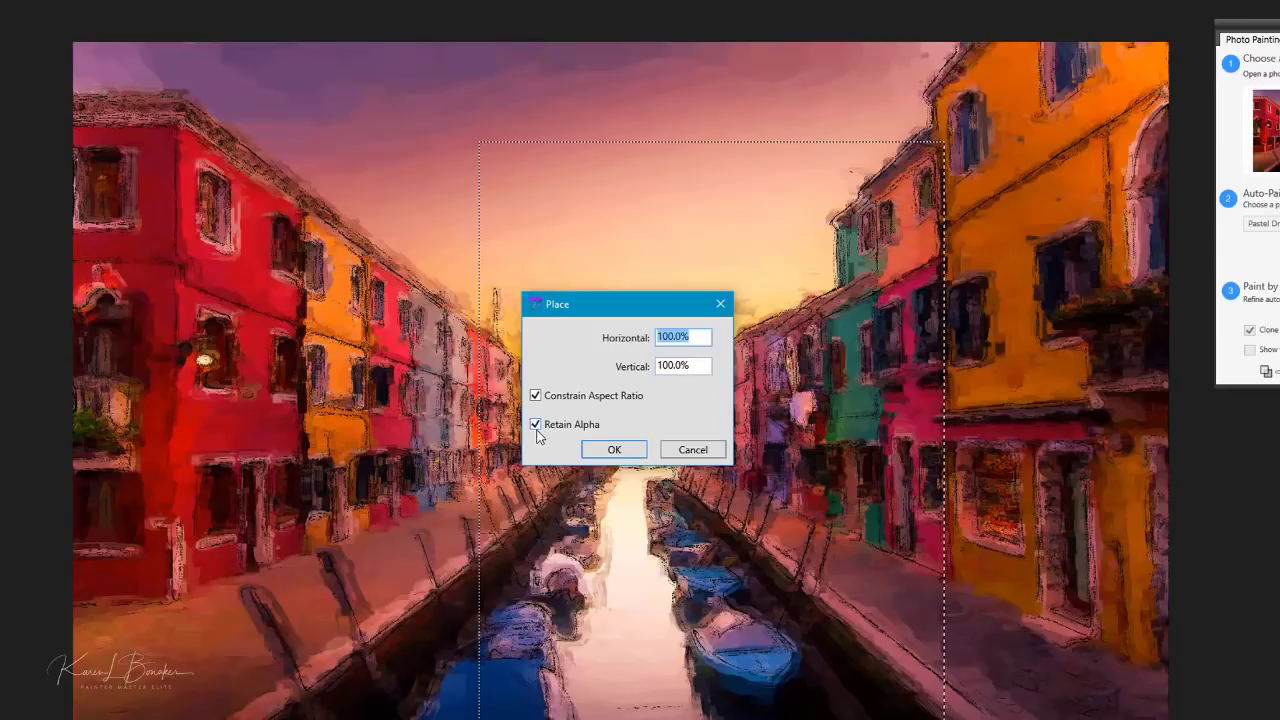
{"action": "left_click", "coordinate": [614, 450]}
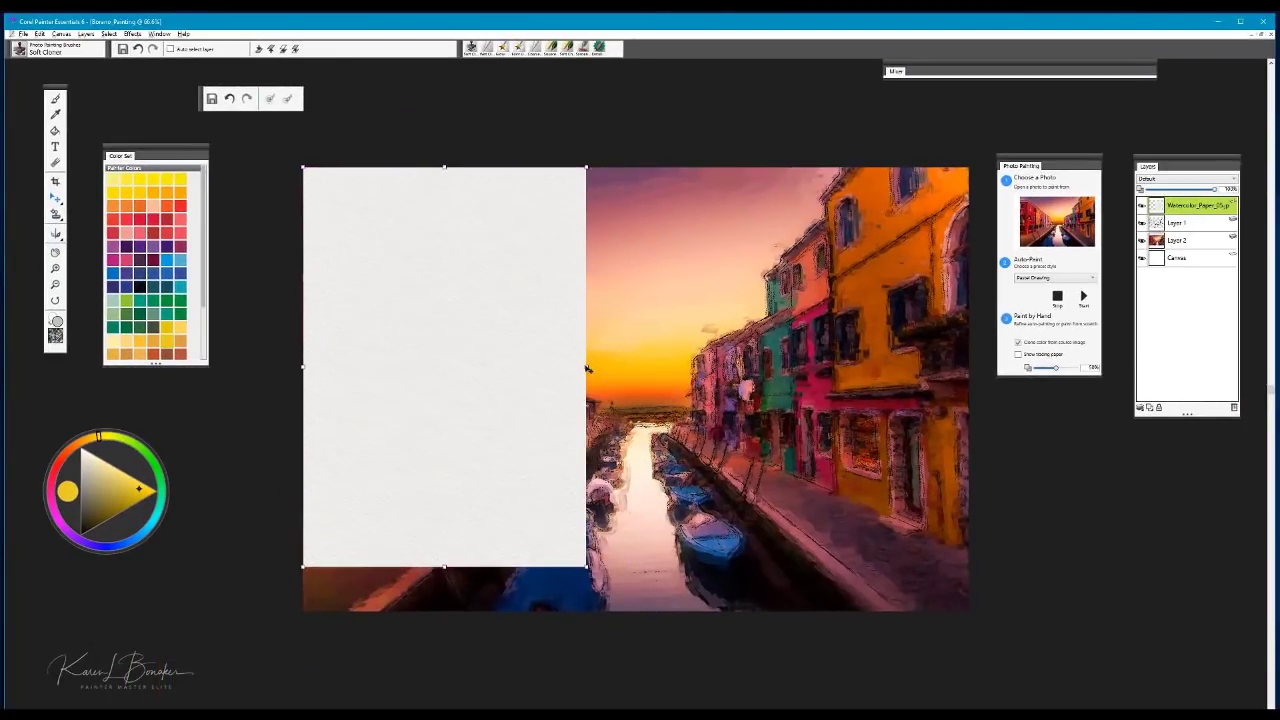
{"action": "left_click_drag", "start_coordinate": [586, 367], "coordinate": [948, 368]}
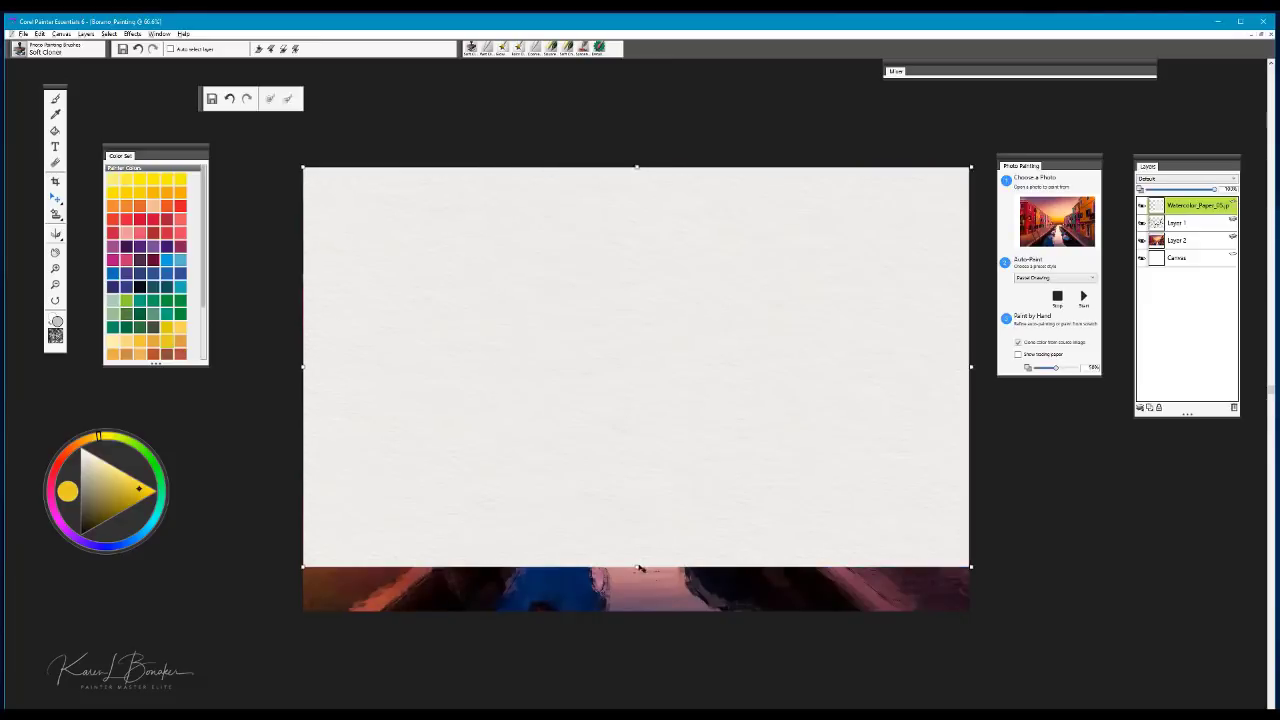
{"action": "left_click_drag", "start_coordinate": [636, 567], "coordinate": [637, 627]}
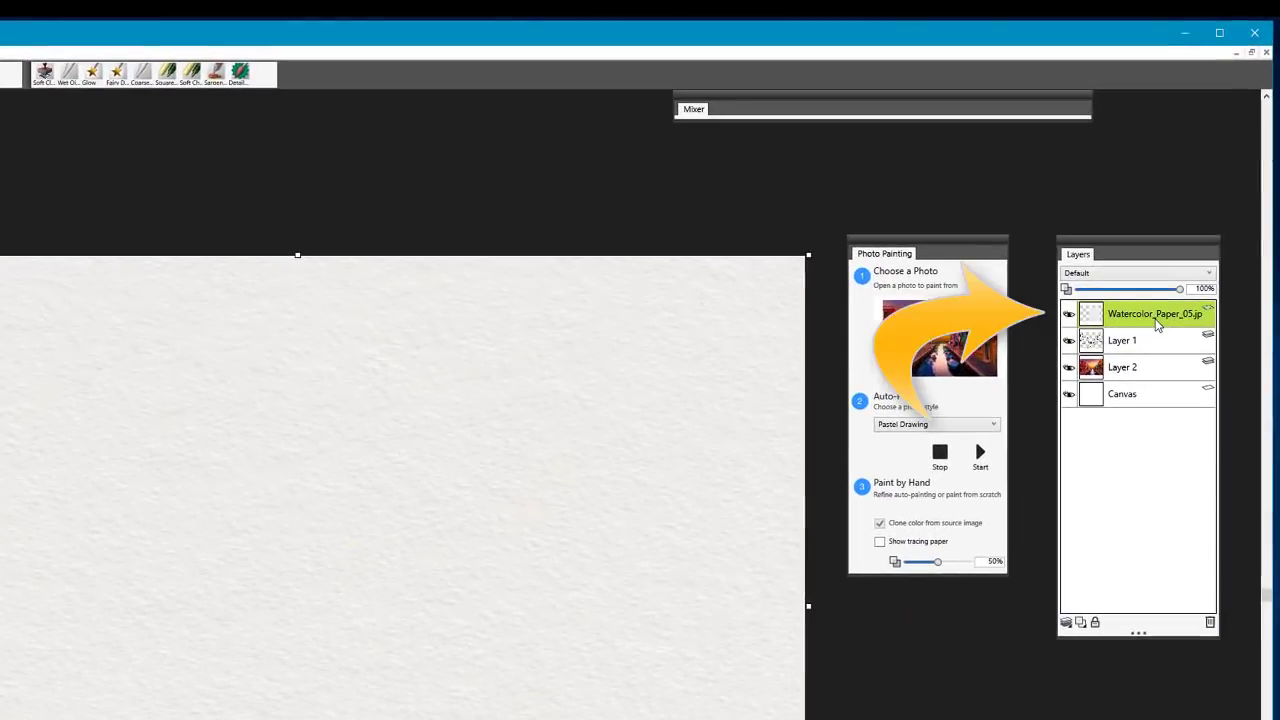
Convert the watercolor paper layer to a default layer and set its composite method to Multiply.
{"action": "right_click", "coordinate": [1159, 316]}
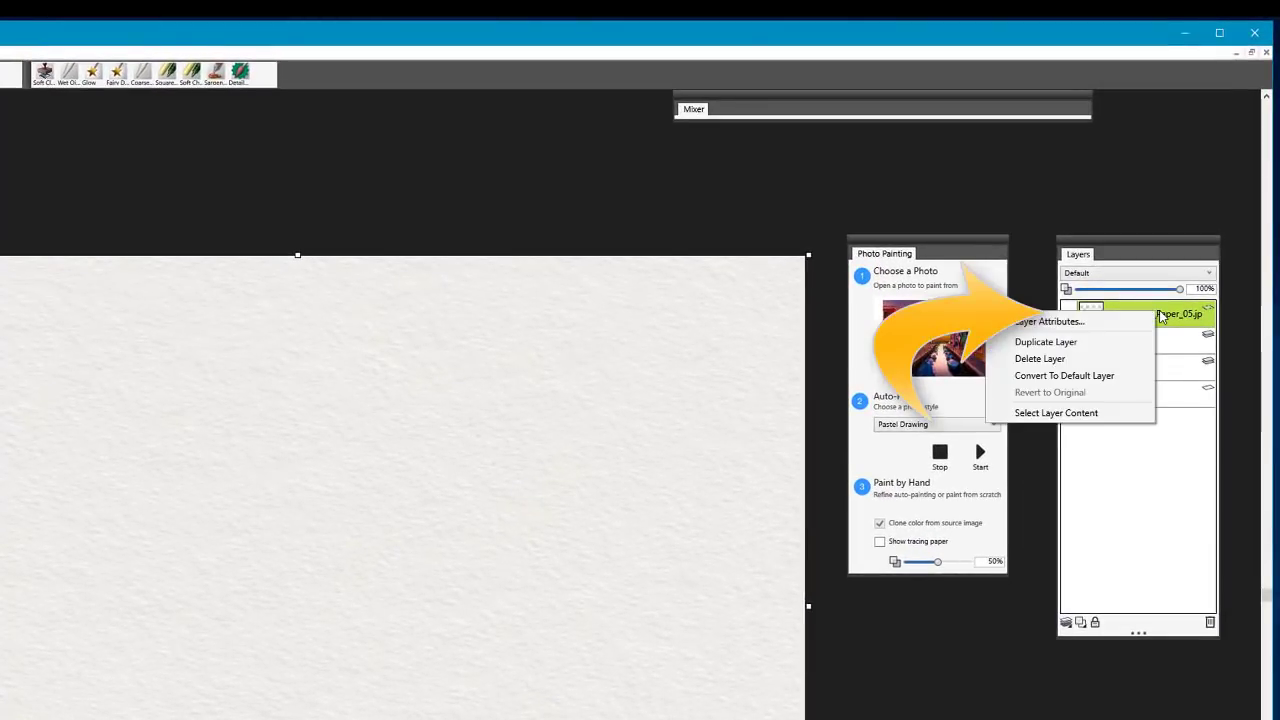
{"action": "left_click", "coordinate": [1112, 378]}
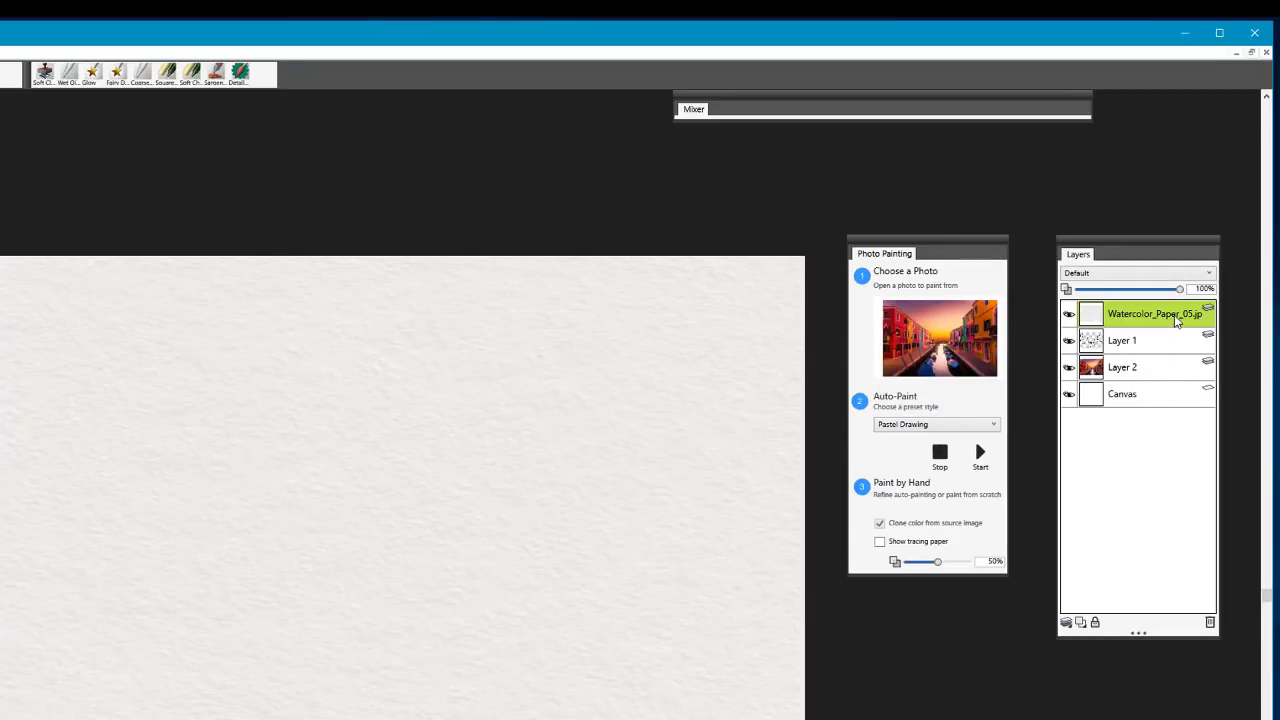
{"action": "left_click", "coordinate": [1137, 279]}
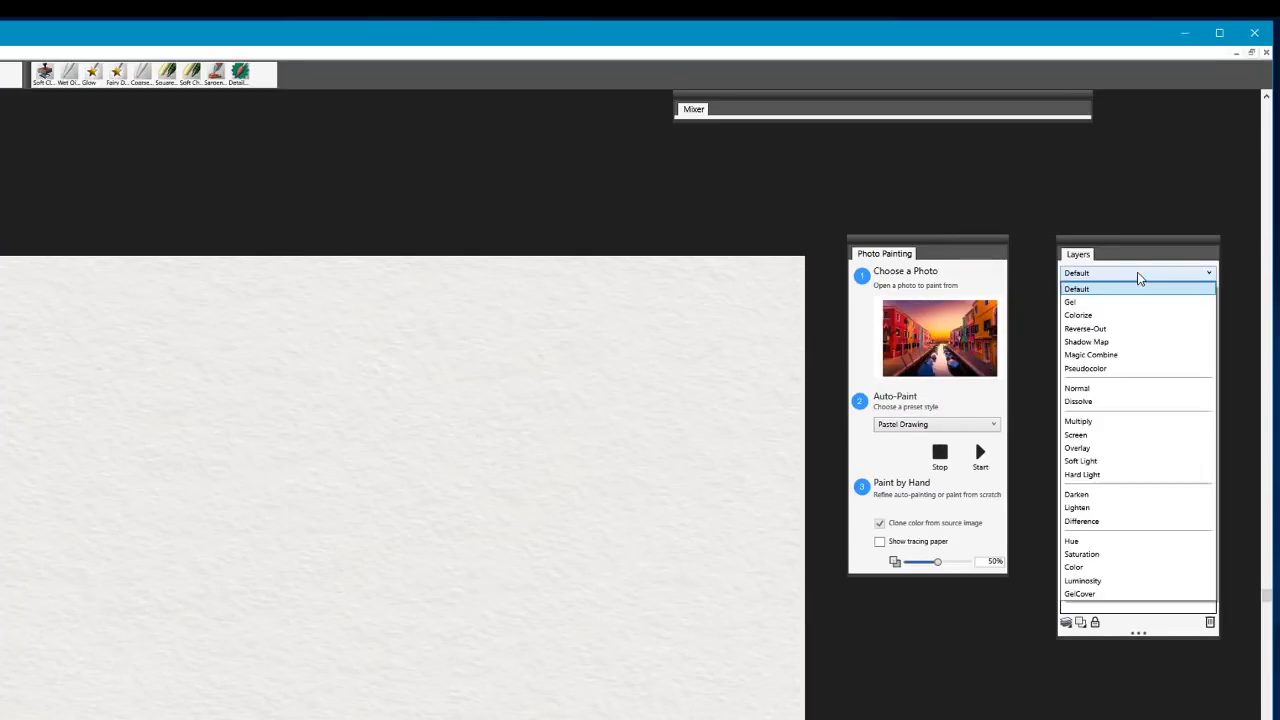
{"action": "left_click", "coordinate": [1097, 423]}
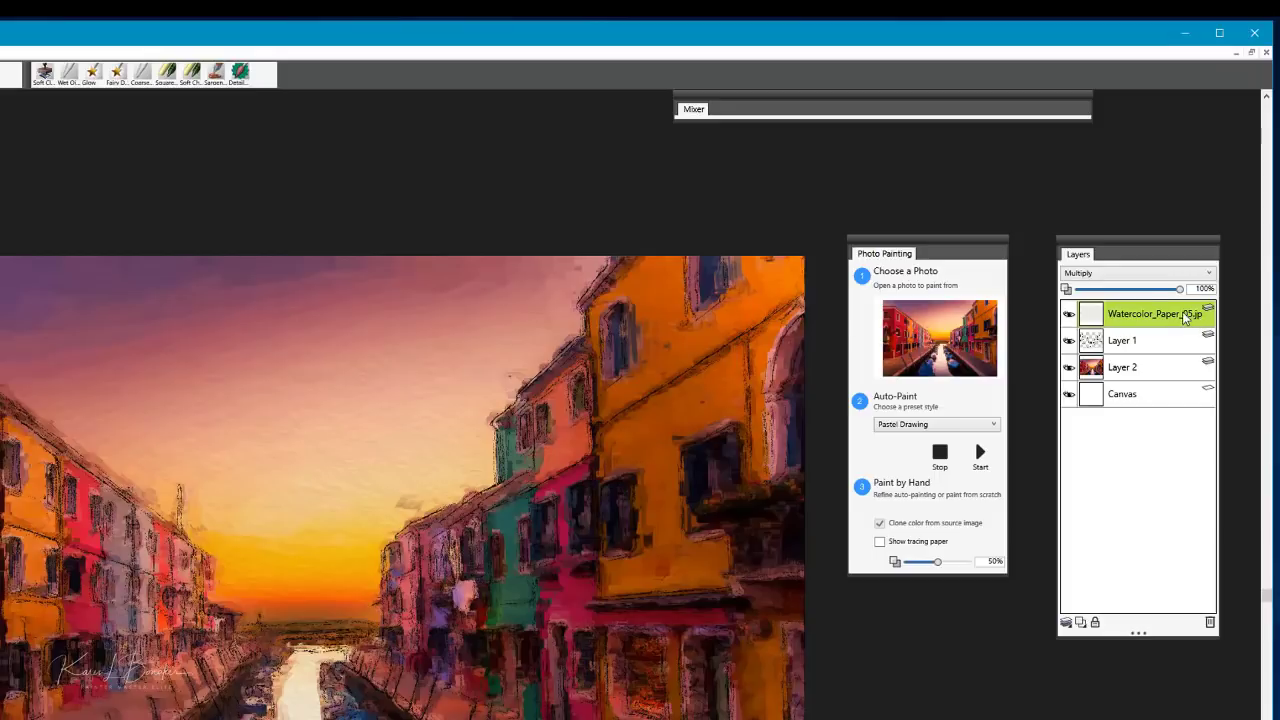
Lock the watercolor paper layer and the ink drawing layer, Layer 1.
{"action": "left_click", "coordinate": [1096, 623]}
{"action": "left_click", "coordinate": [1158, 343]}
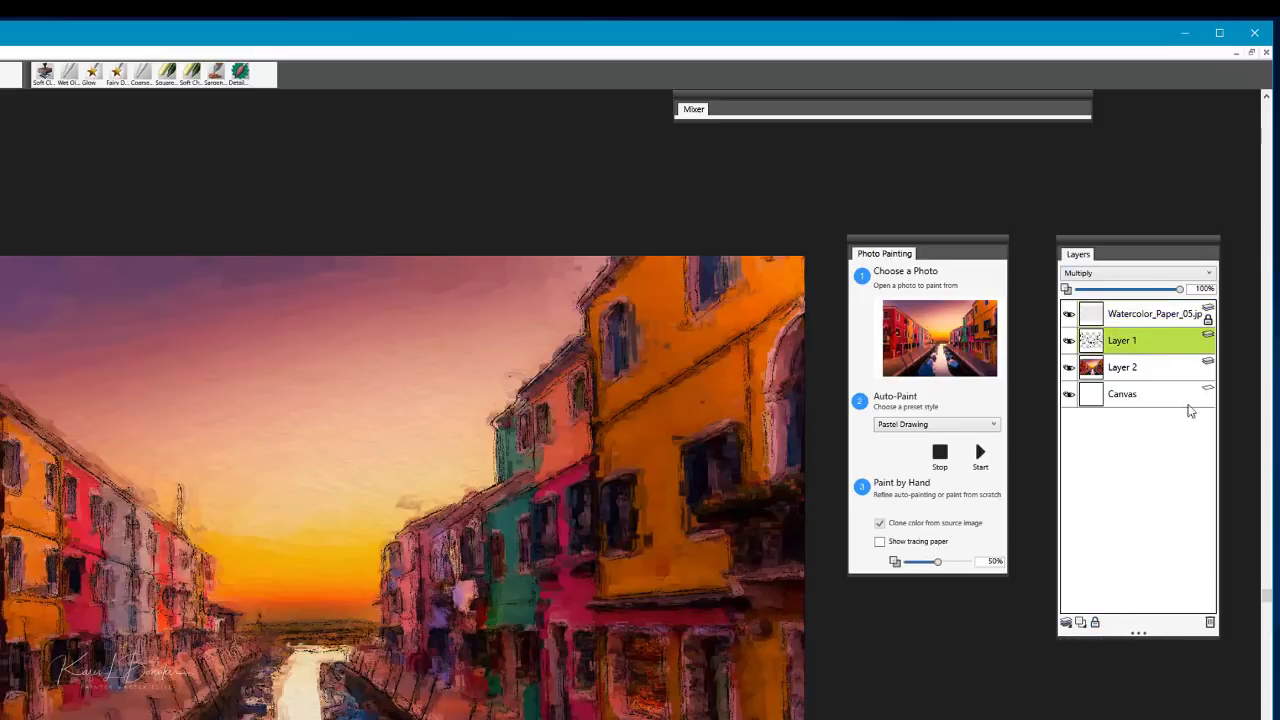
{"action": "left_click", "coordinate": [1096, 623]}
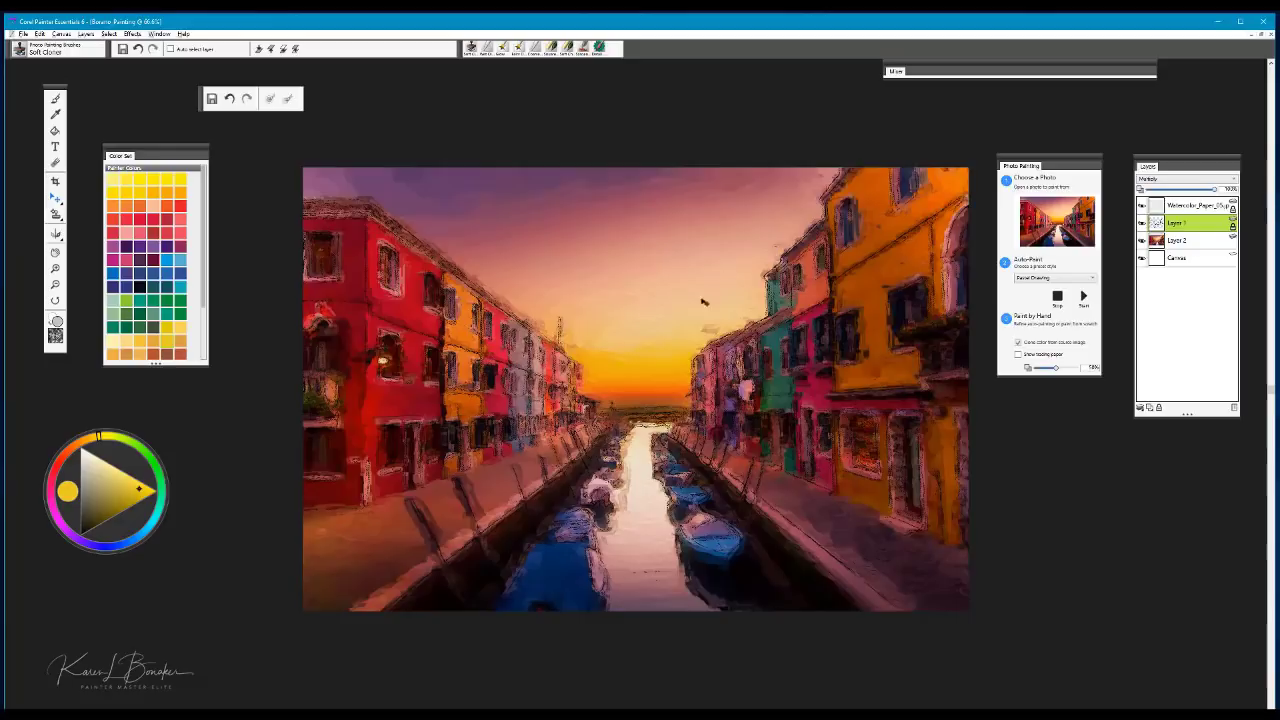
Place hand in hand.png from the Desktop at 100%, converted to the document profile with Retain Alpha on.
{"action": "left_click", "coordinate": [22, 35]}
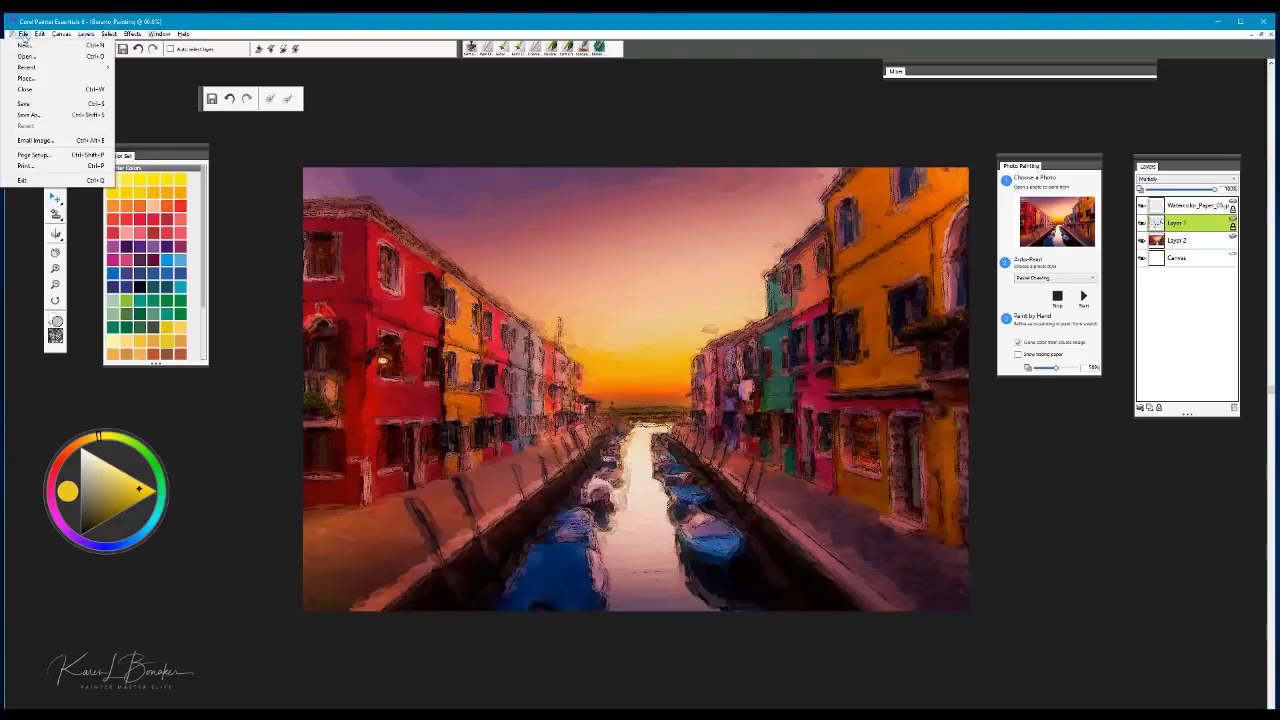
{"action": "left_click", "coordinate": [33, 82]}
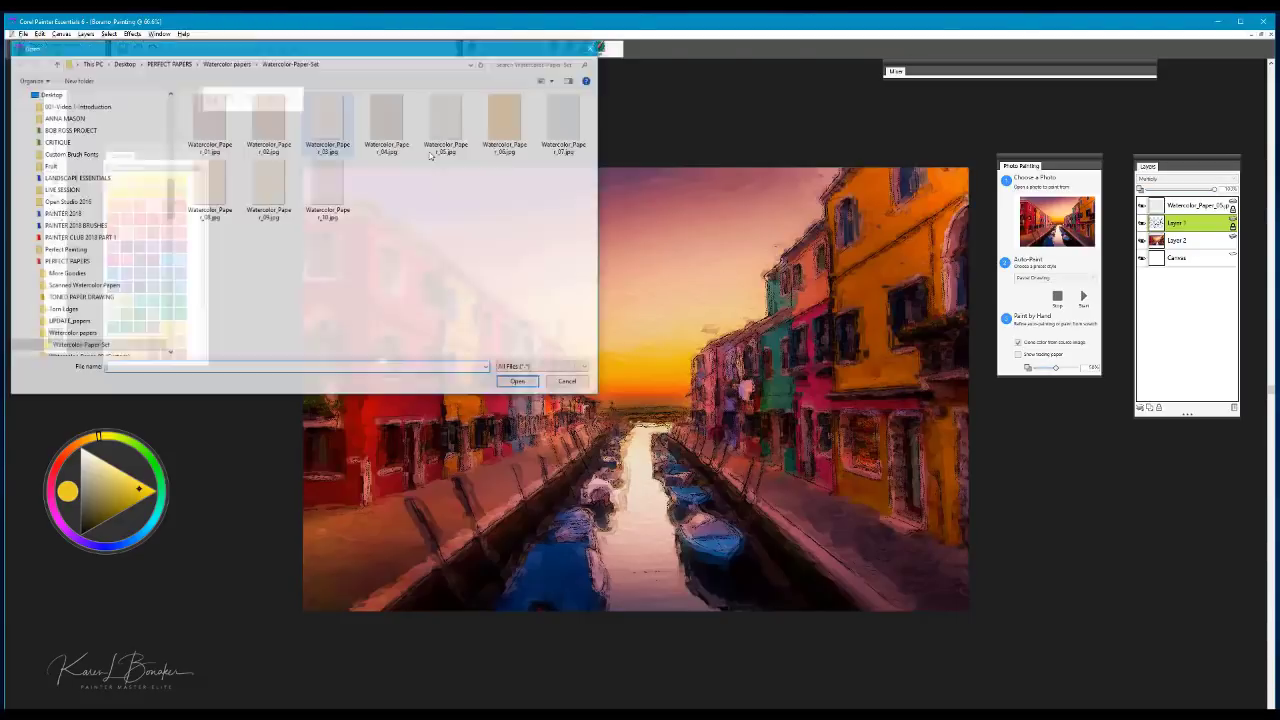
{"action": "left_click", "coordinate": [123, 63]}
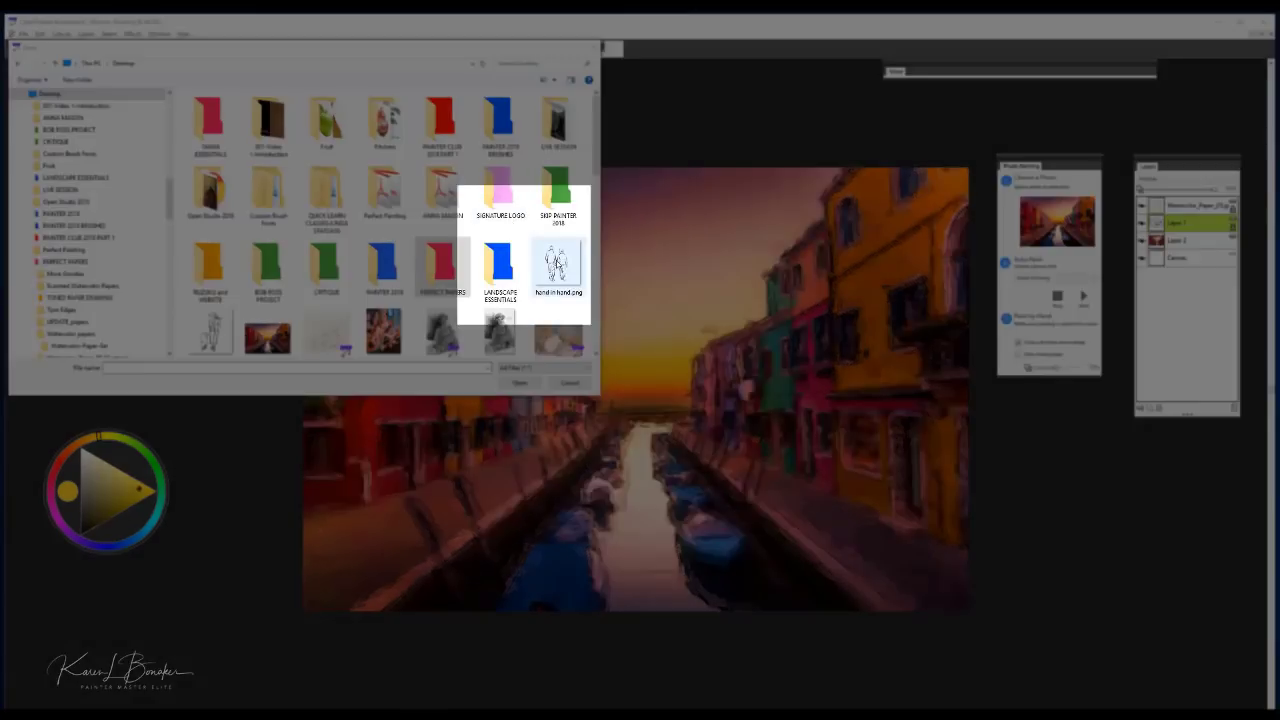
{"action": "left_click", "coordinate": [558, 265]}
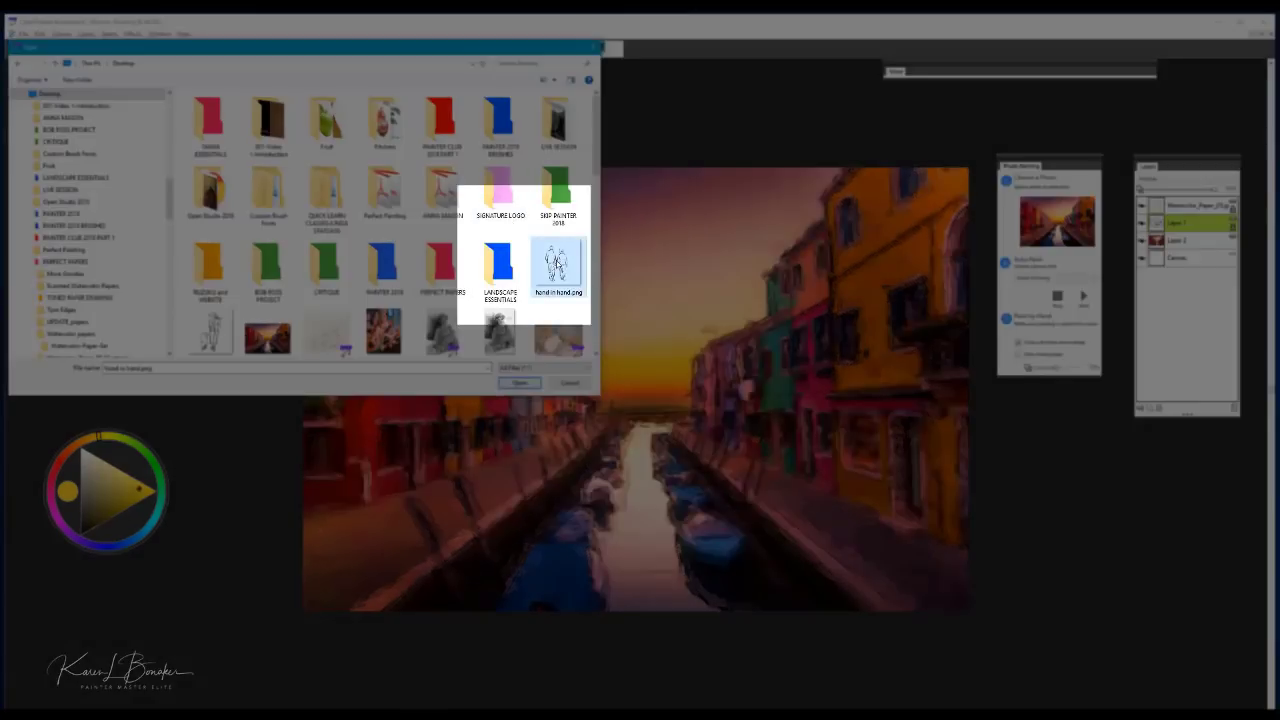
{"action": "left_click", "coordinate": [522, 385]}
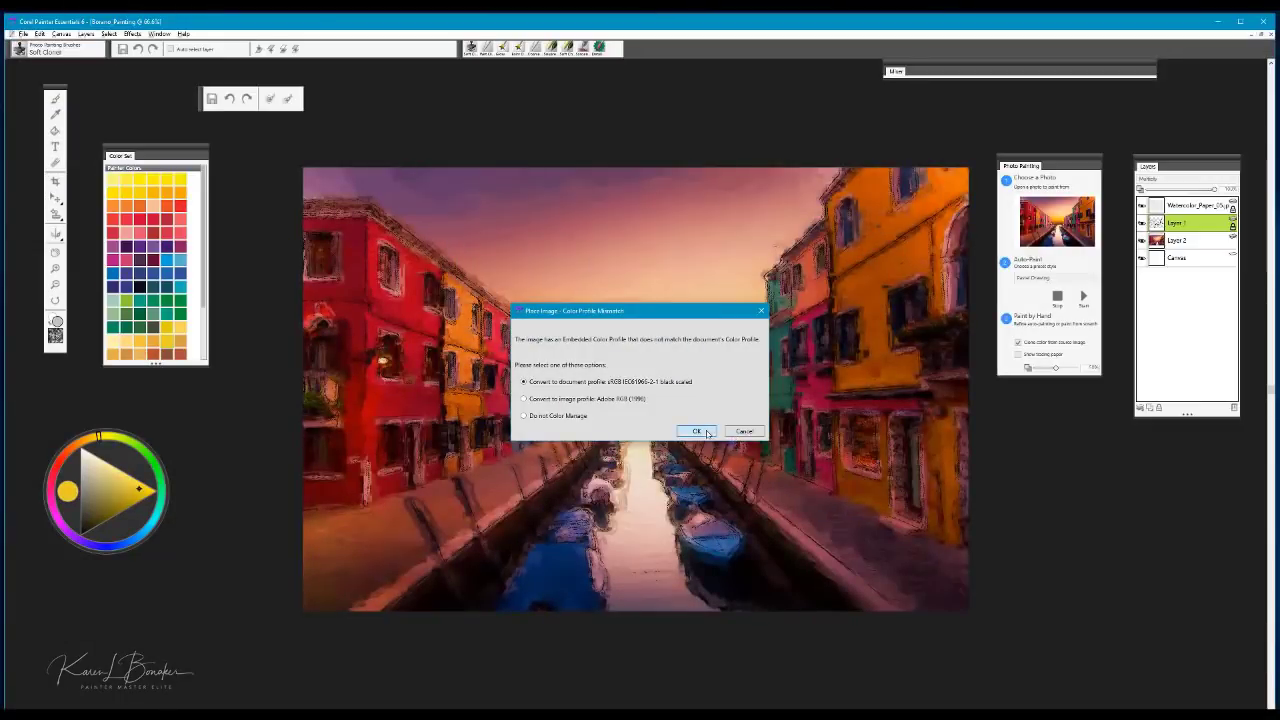
{"action": "left_click", "coordinate": [707, 433]}
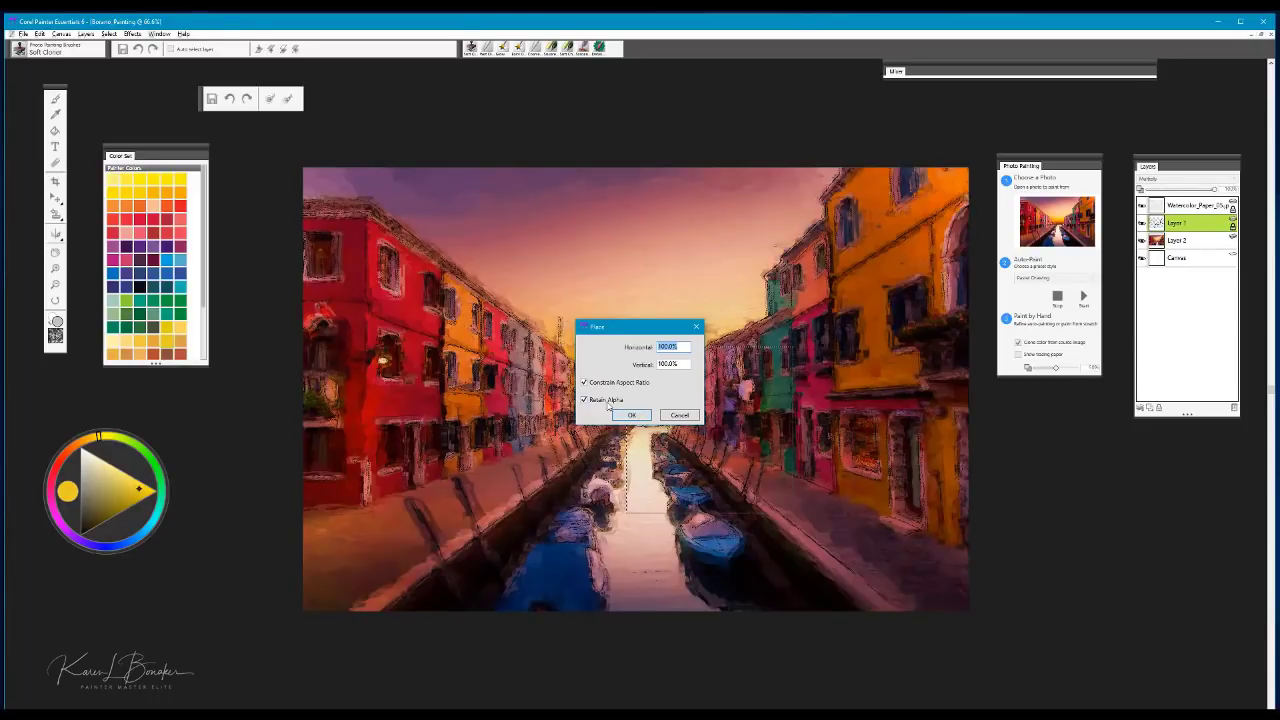
{"action": "left_click", "coordinate": [644, 415]}
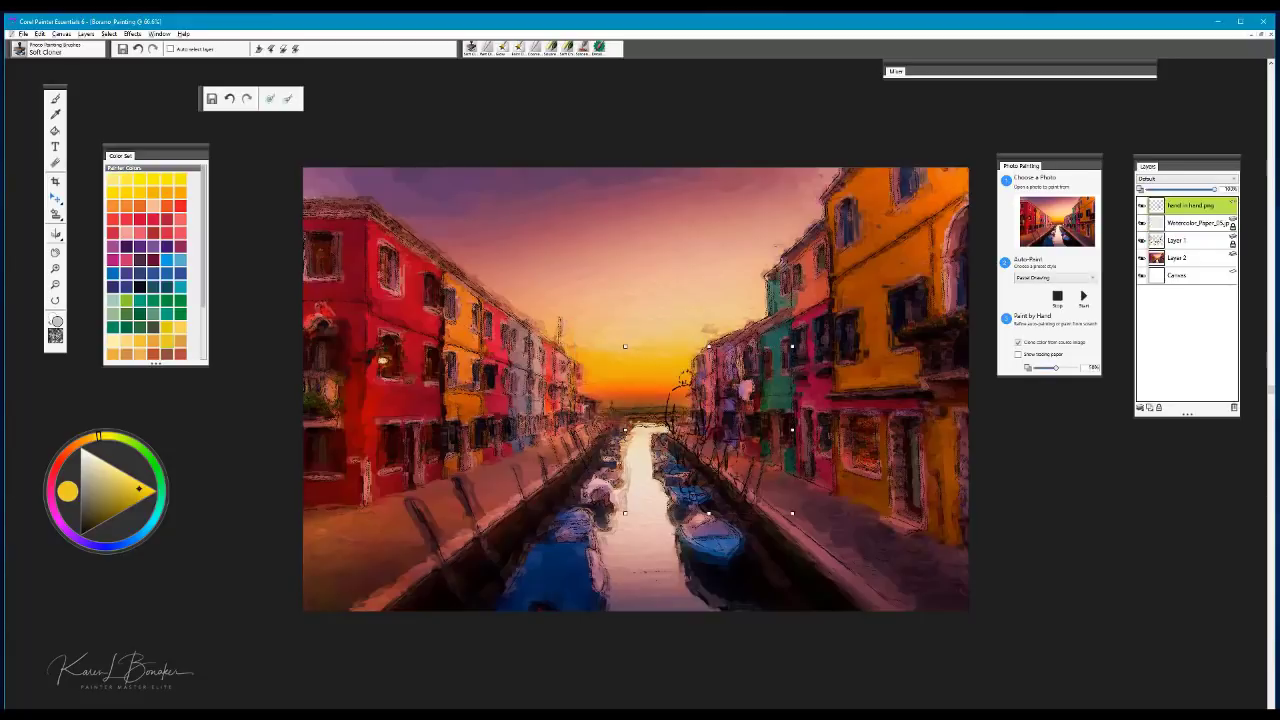
Move the hand-in-hand figures onto the near end of the left walkway and their layer below the watercolor paper layer.
{"action": "left_click_drag", "start_coordinate": [660, 452], "coordinate": [366, 527]}
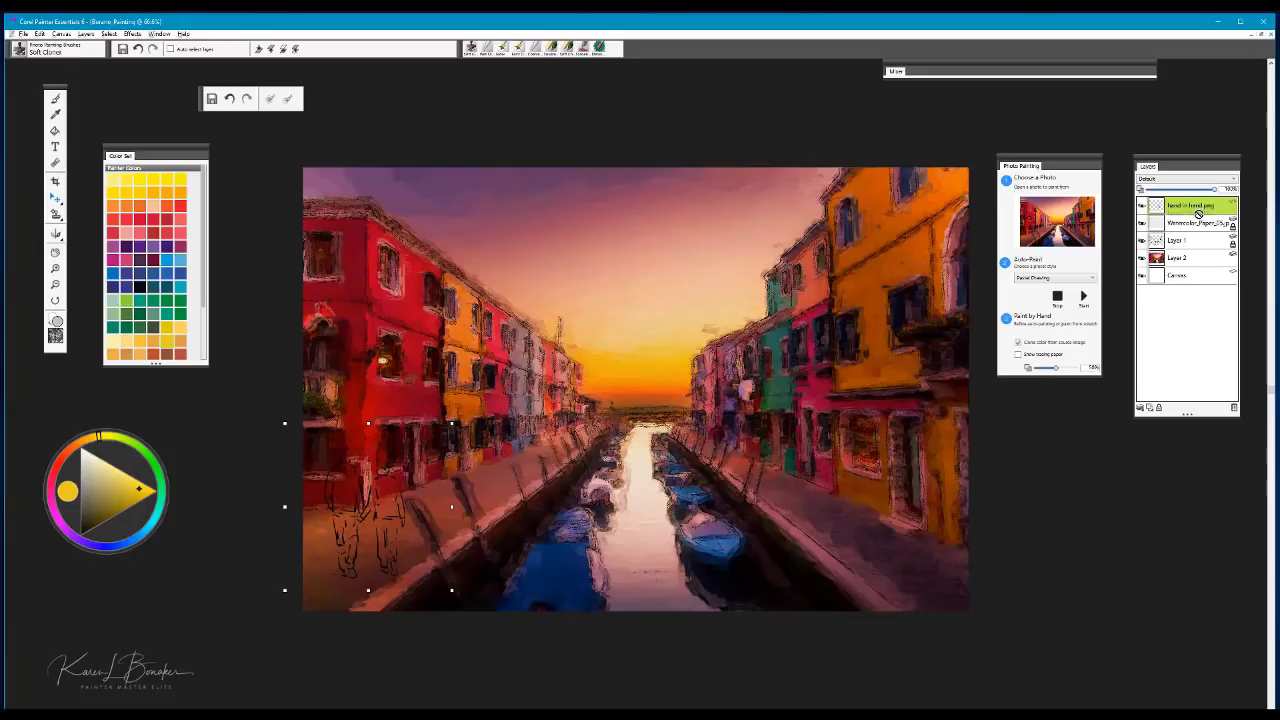
{"action": "left_click_drag", "start_coordinate": [1199, 206], "coordinate": [1201, 231]}
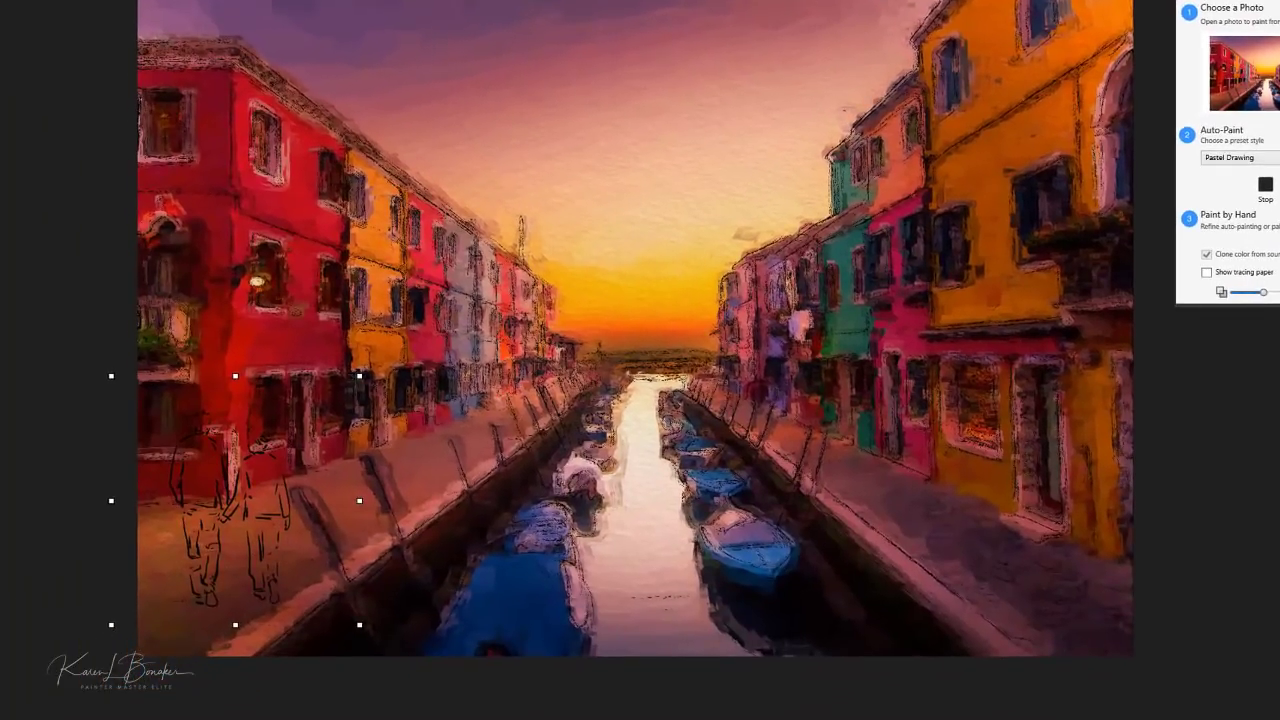
Shrink the hand-in-hand figures to about two thirds and move them farther up the left walkway.
{"action": "left_click_drag", "start_coordinate": [359, 375], "coordinate": [277, 458]}
{"action": "mouse_move", "coordinate": [215, 537]}
{"action": "left_mouse_down"}
{"action": "mouse_move", "coordinate": [355, 497]}
{"action": "mouse_move", "coordinate": [402, 454]}
{"action": "left_mouse_up"}
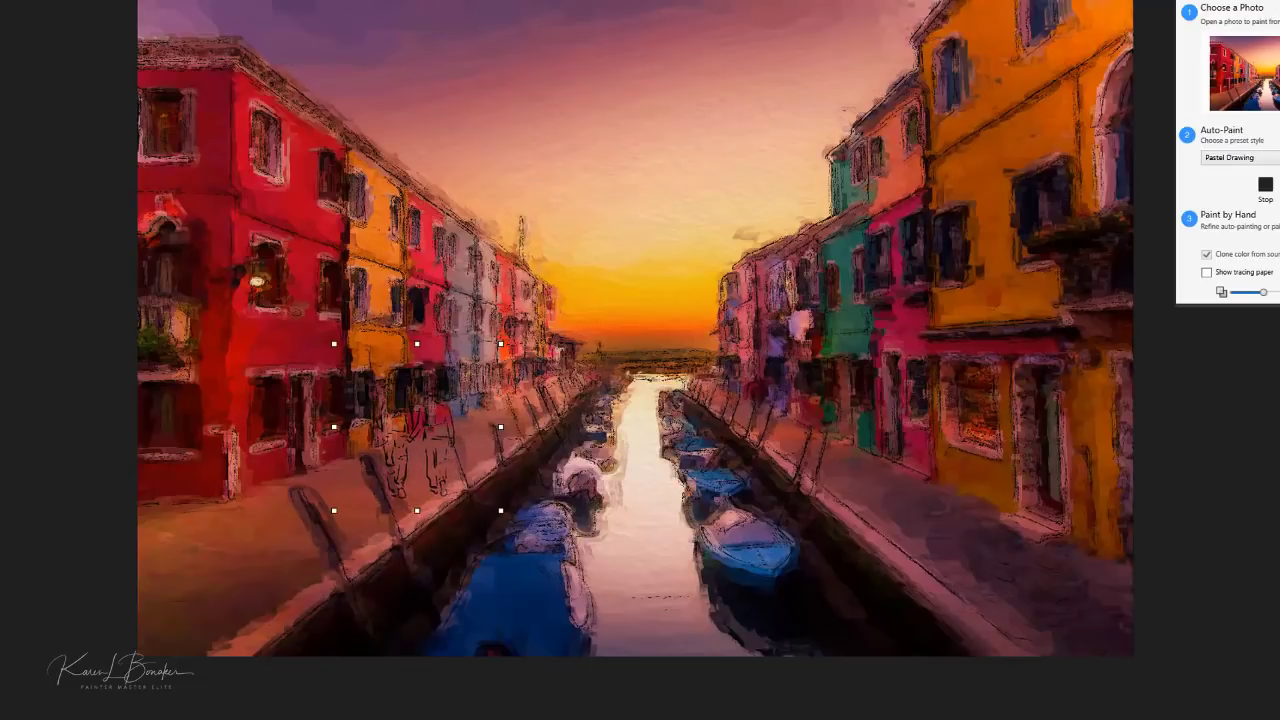
{"action": "key", "text": "Return"}
{"action": "left_click", "coordinate": [396, 445]}
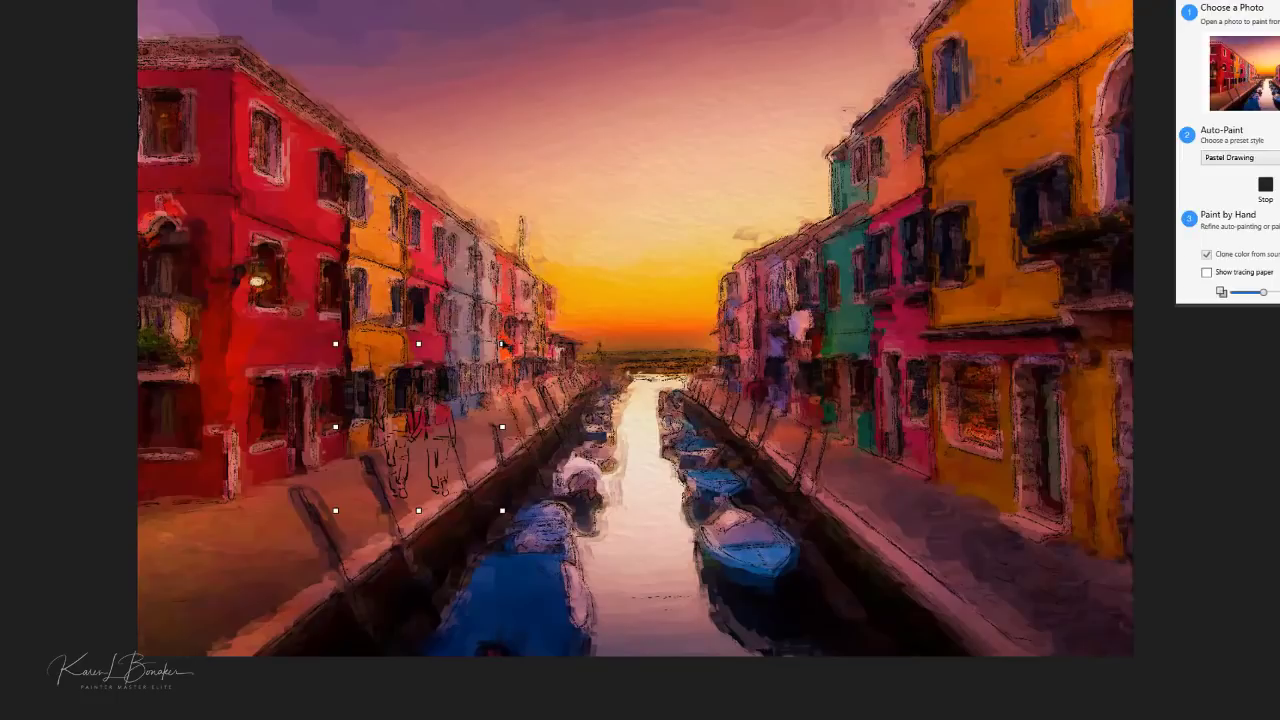
Bring the figures back to the near end of the left walkway and enlarge them to suit the foreground.
{"action": "left_click_drag", "start_coordinate": [435, 407], "coordinate": [245, 495]}
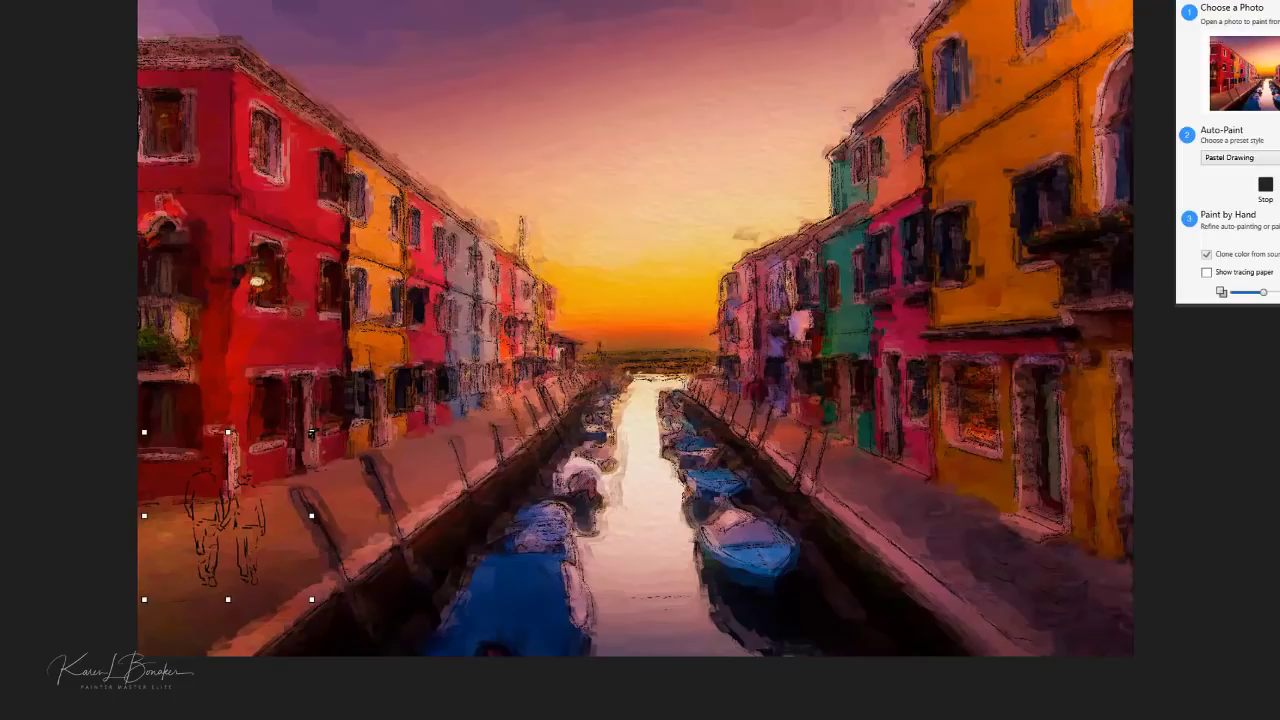
{"action": "left_click_drag", "start_coordinate": [311, 432], "coordinate": [376, 356]}
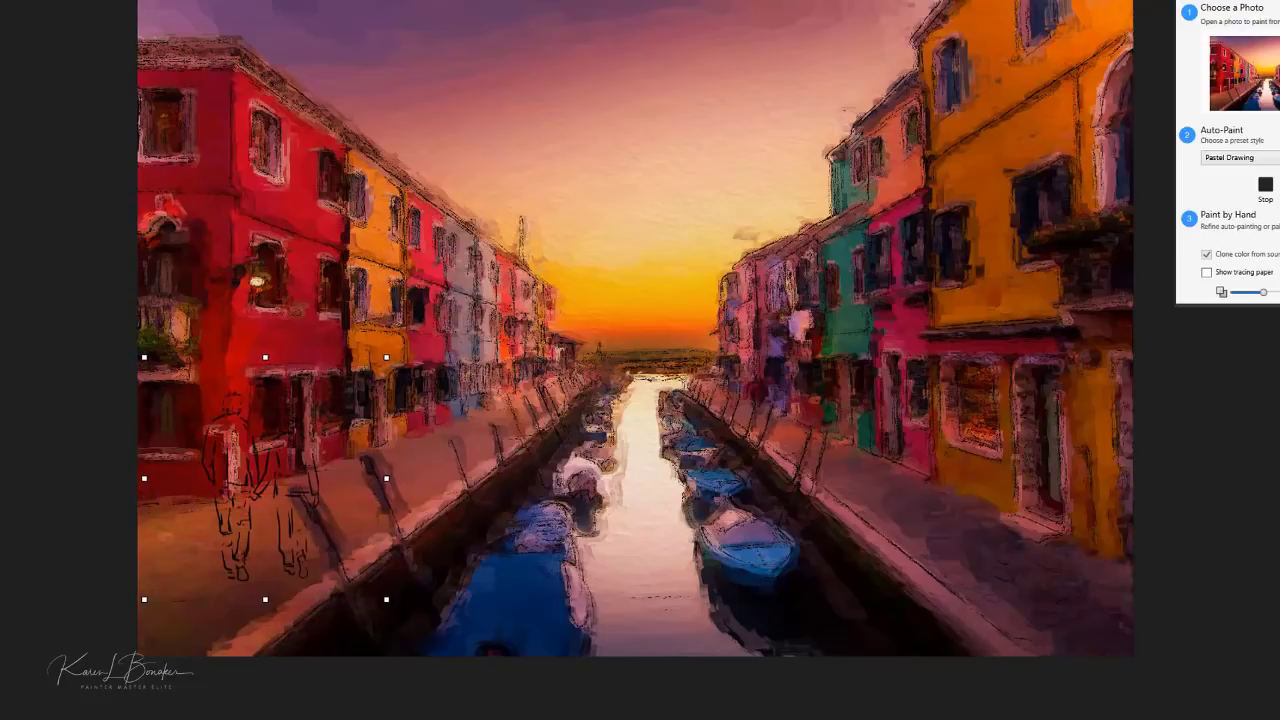
{"action": "double_click", "coordinate": [243, 468]}
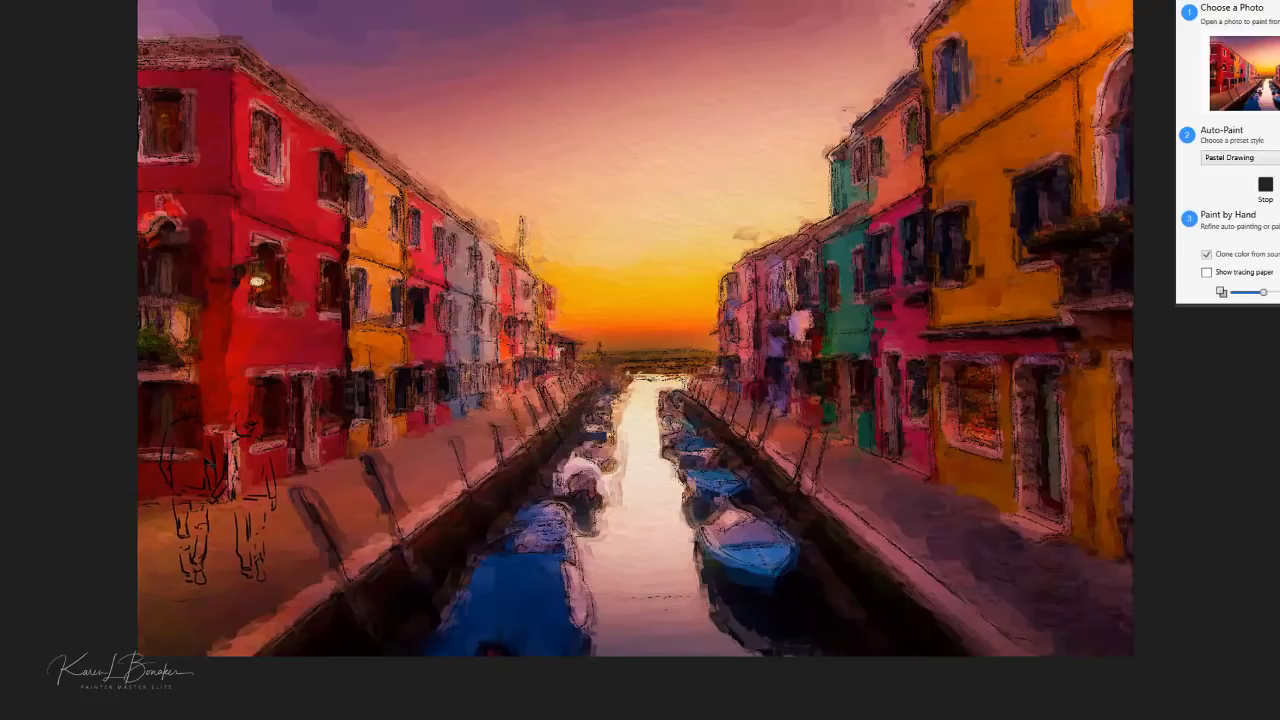
{"action": "left_click", "coordinate": [235, 573]}
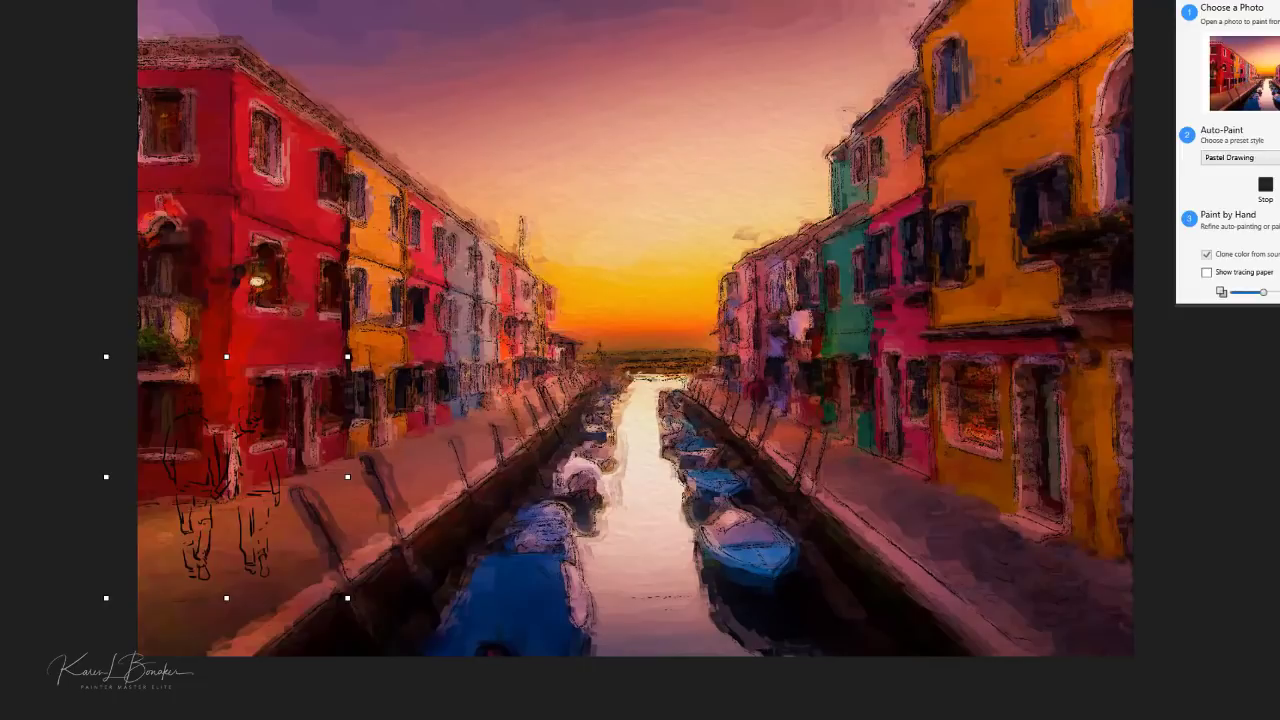
Place Girl and dog sketch.png on the right walkway at 100%, converted to the document profile with Retain Alpha on.
{"action": "key", "text": "ctrl+o"}
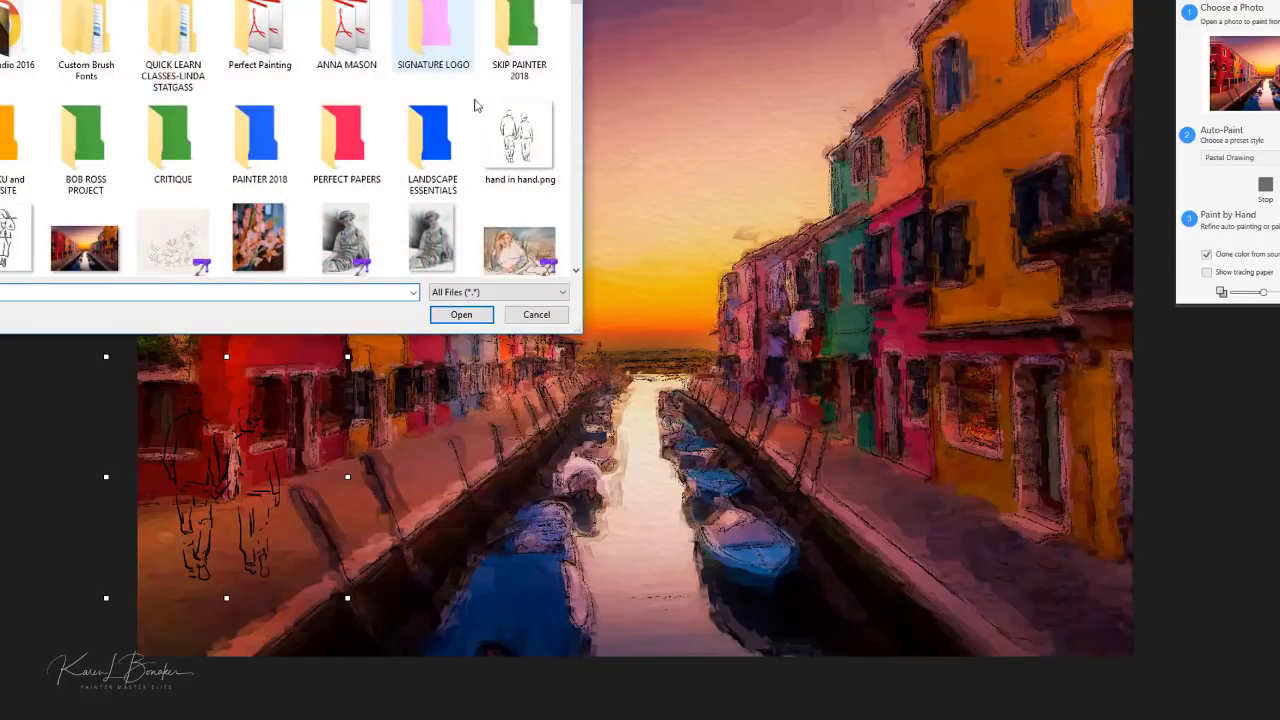
{"action": "scroll", "coordinate": [290, 200], "scroll_direction": "down", "scroll_amount": 1}
{"action": "left_click", "coordinate": [84, 222]}
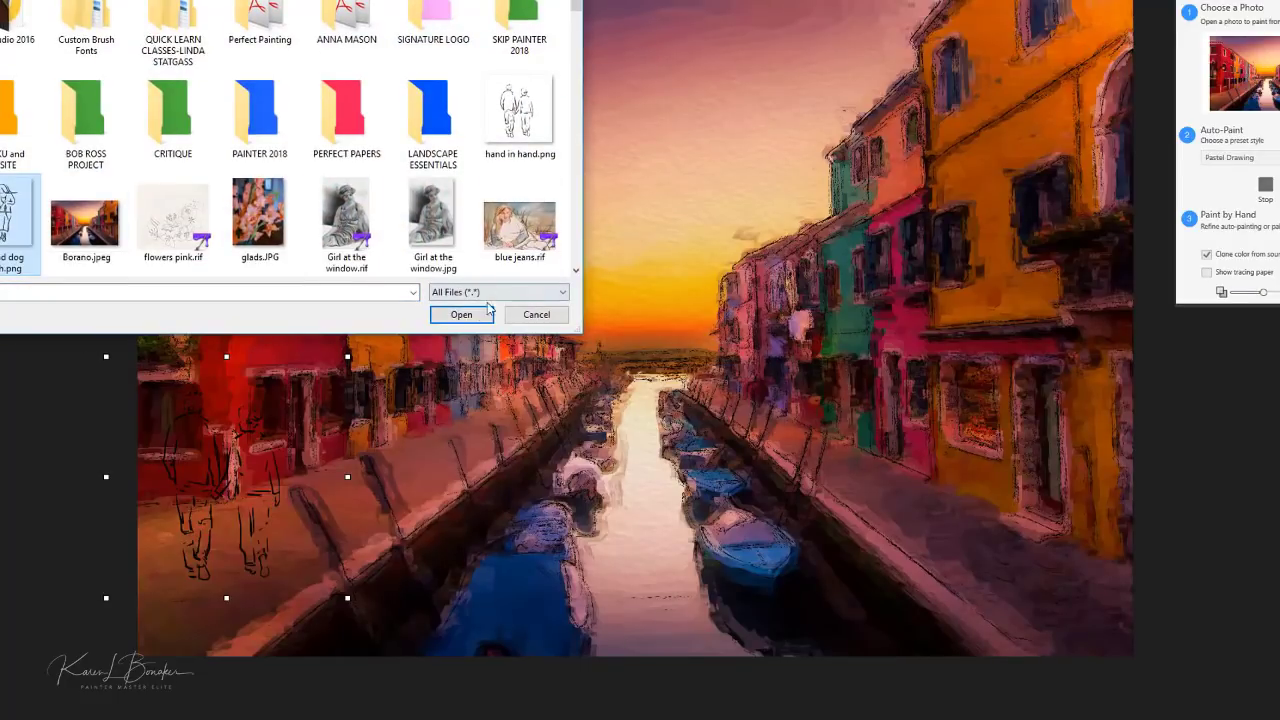
{"action": "left_click", "coordinate": [461, 314]}
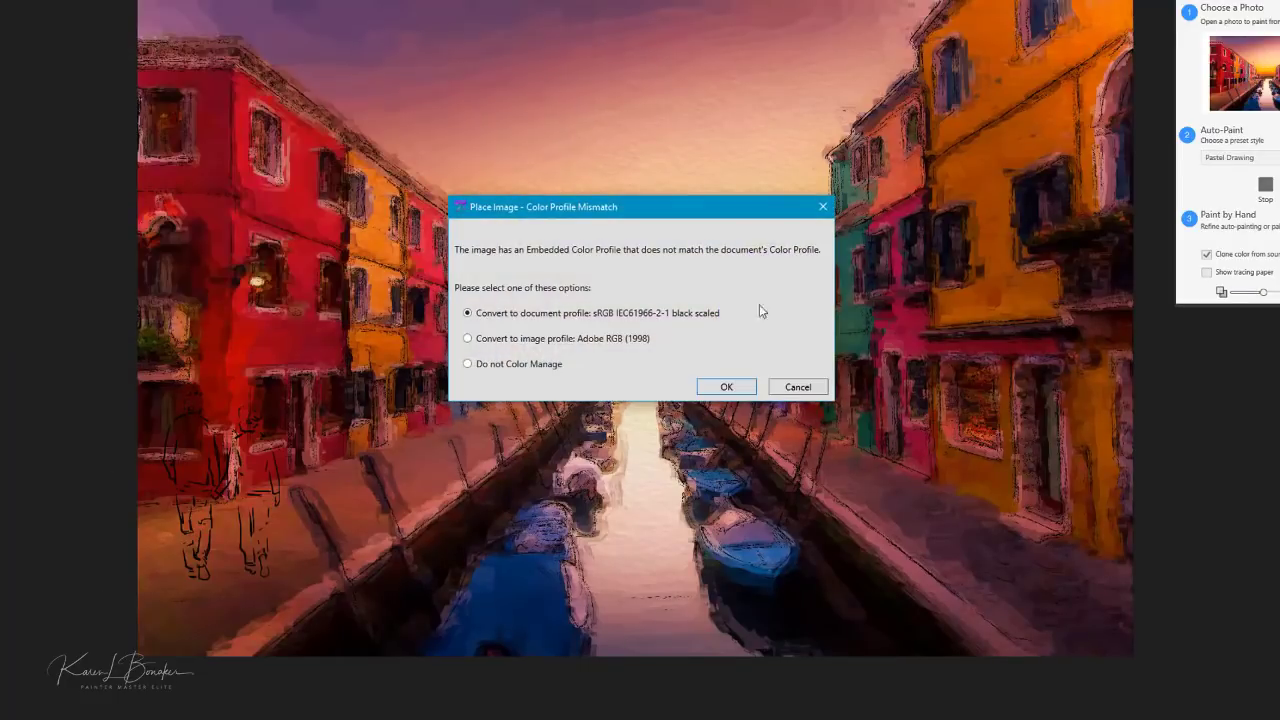
{"action": "left_click", "coordinate": [735, 388]}
{"action": "left_click_drag", "start_coordinate": [999, 473], "coordinate": [1014, 475]}
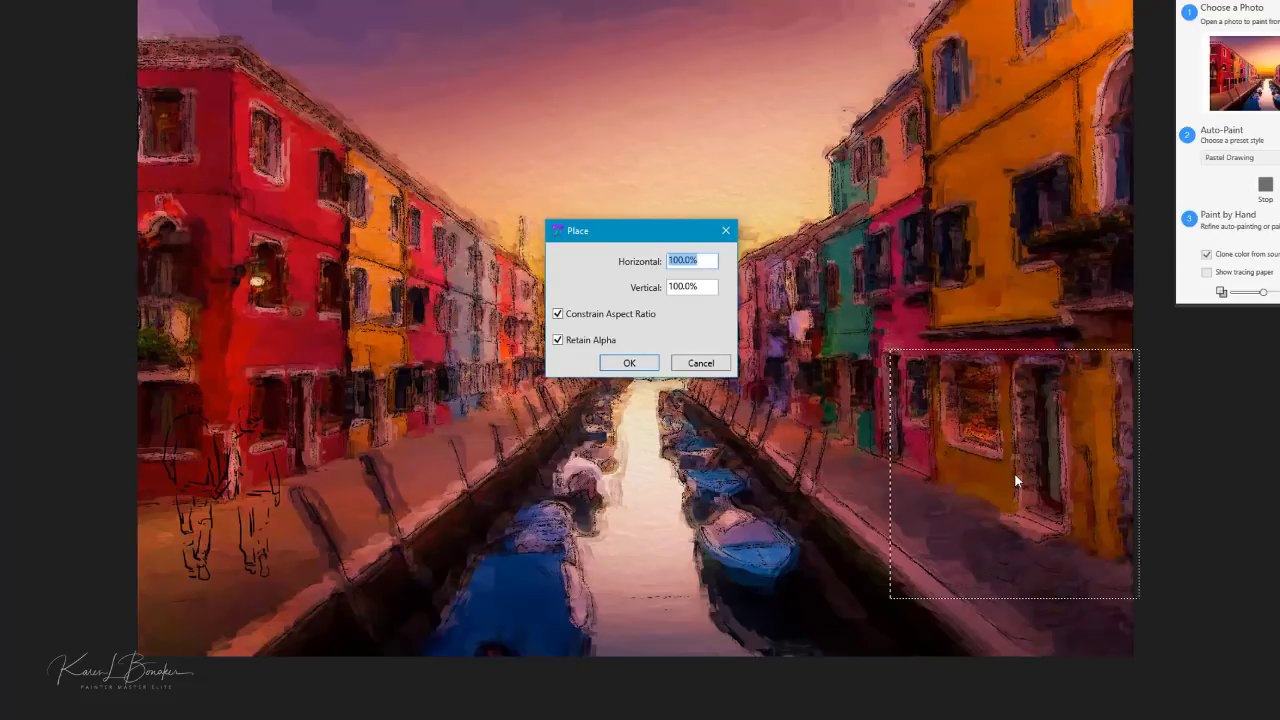
{"action": "key", "text": "Return"}
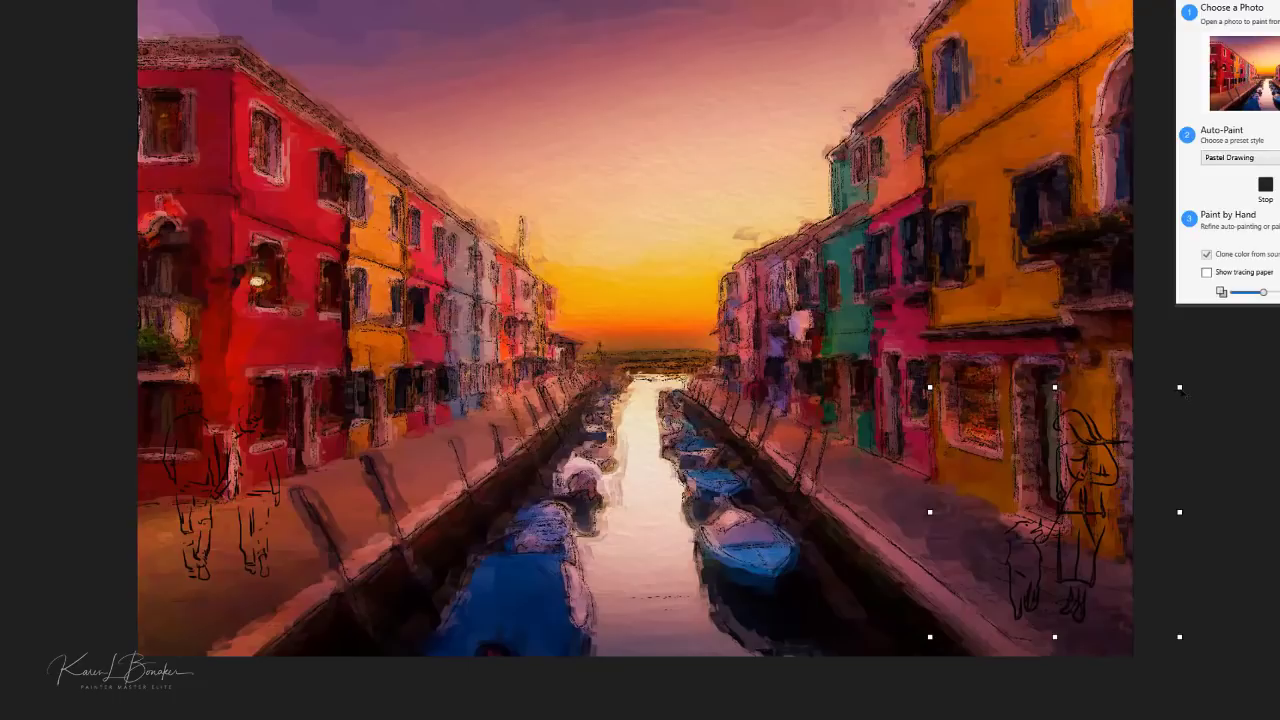
Scale the girl-and-dog sketch down slightly at the near end of the right walkway.
{"action": "left_click_drag", "start_coordinate": [1180, 388], "coordinate": [1171, 396]}
{"action": "key", "text": "Return"}
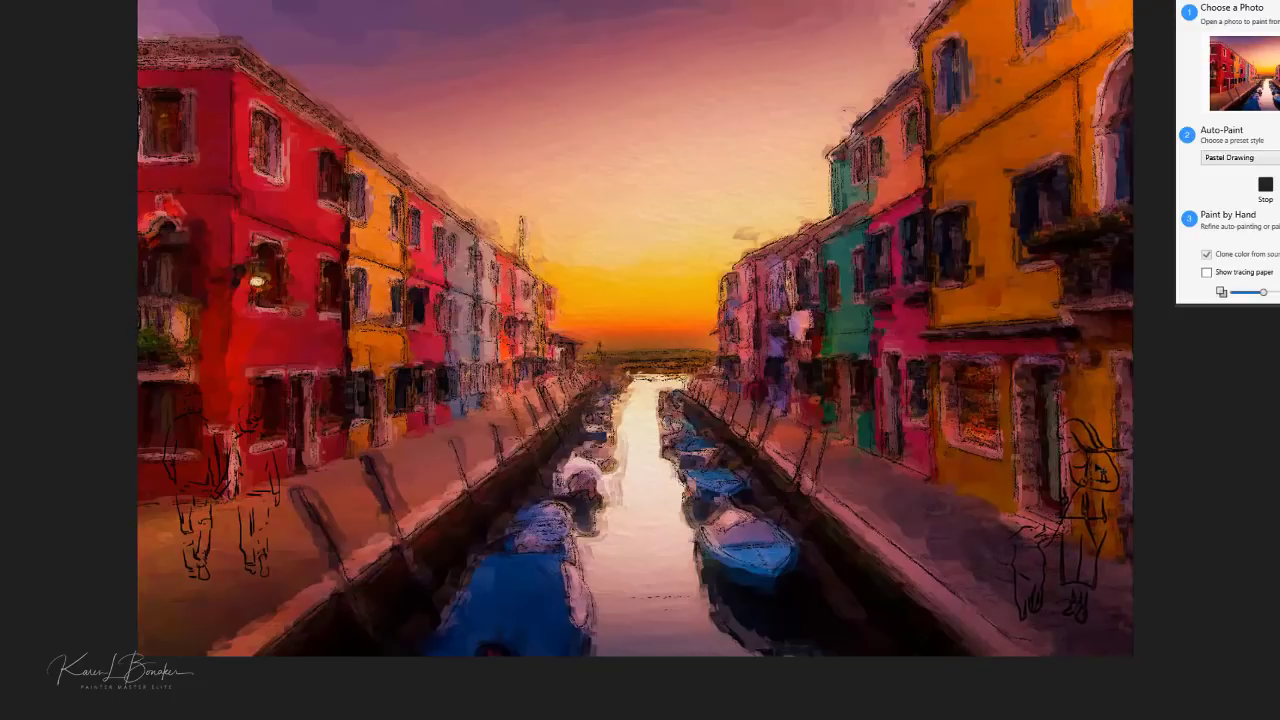
Convert the Girl and dog sketch.png layer to a default layer and move it below the watercolor paper layer.
{"action": "left_click", "coordinate": [1095, 465]}
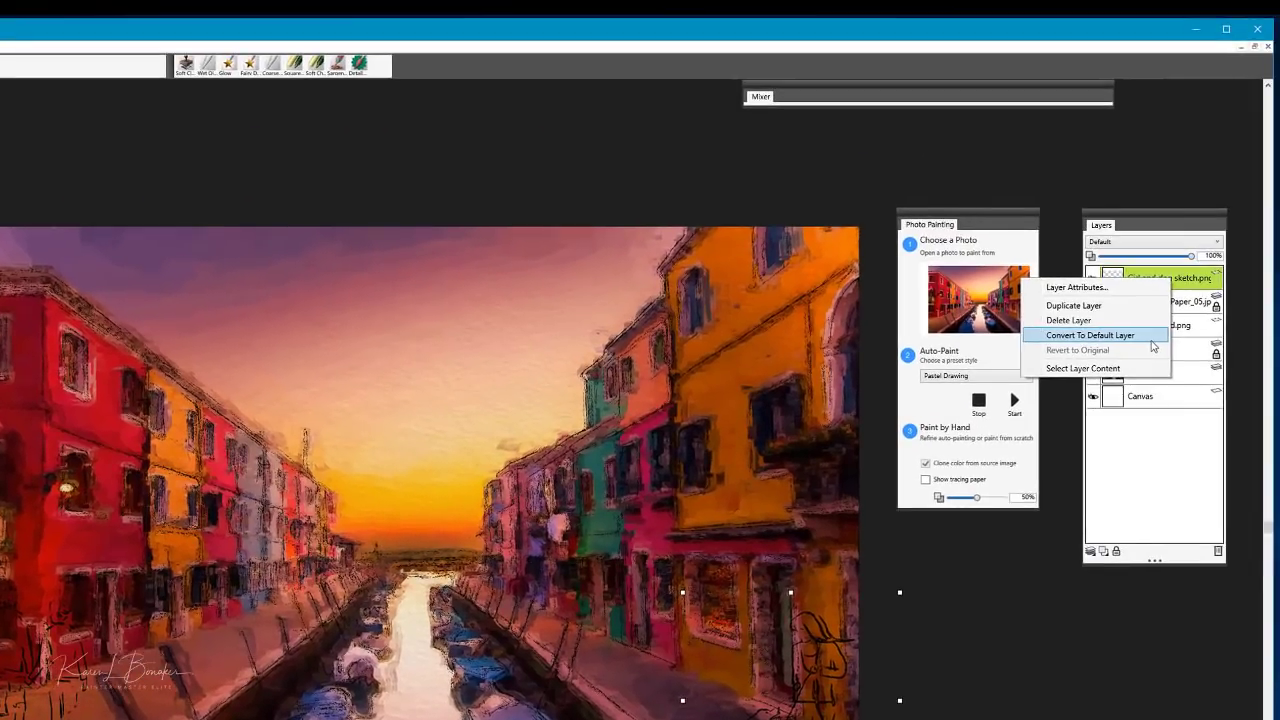
{"action": "left_click", "coordinate": [1165, 333]}
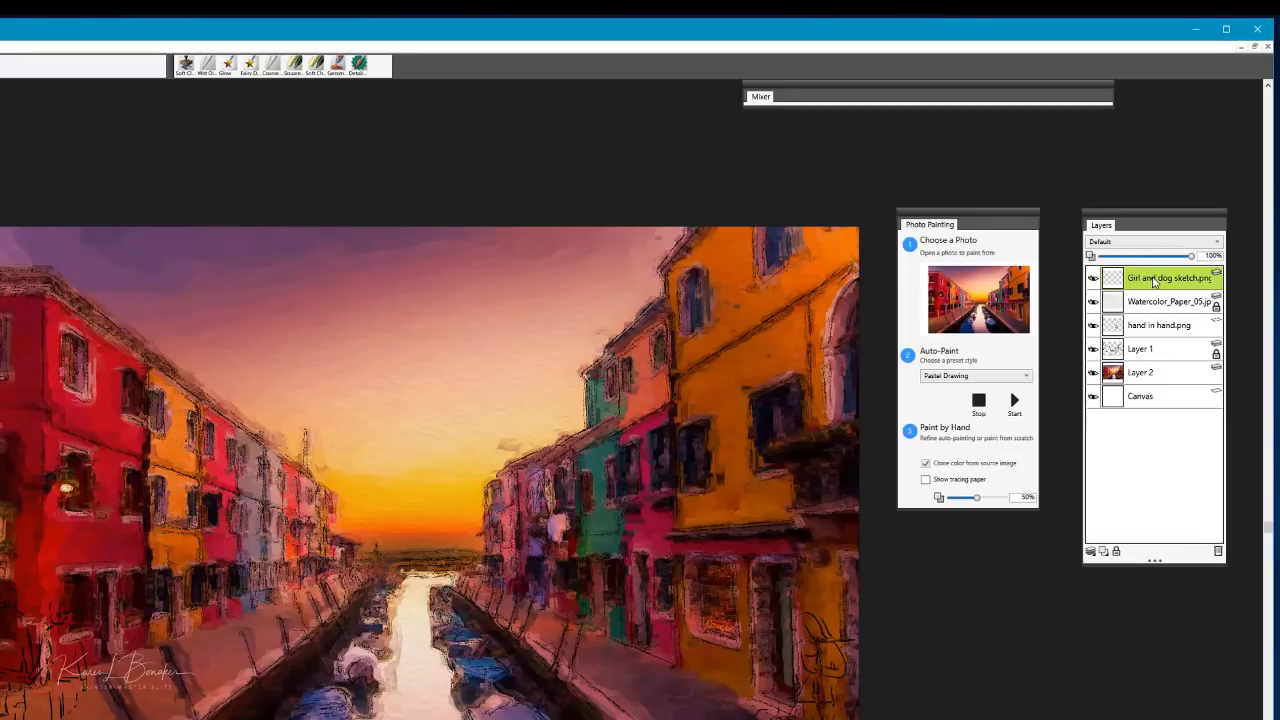
{"action": "left_click_drag", "start_coordinate": [1154, 282], "coordinate": [1153, 320]}
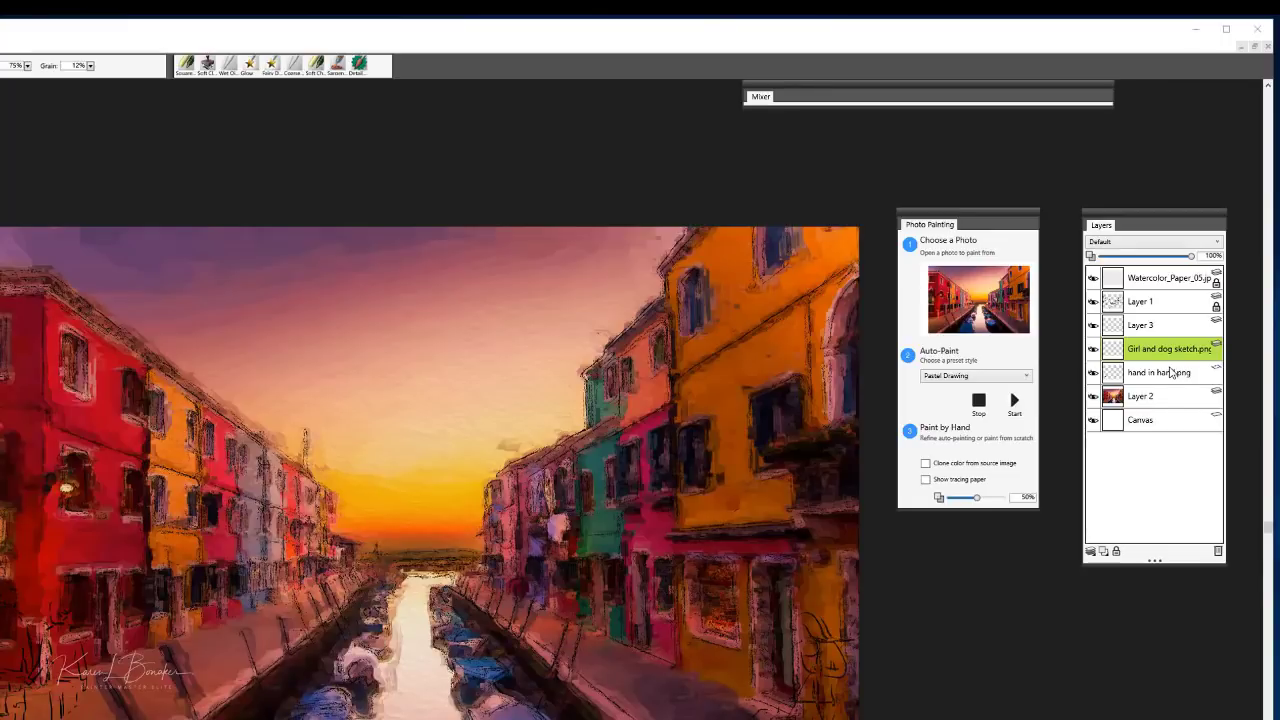
Set the Girl and dog sketch.png layer to Multiply, then convert hand in hand.png to a default layer with the same blending.
{"action": "left_click", "coordinate": [1148, 245]}
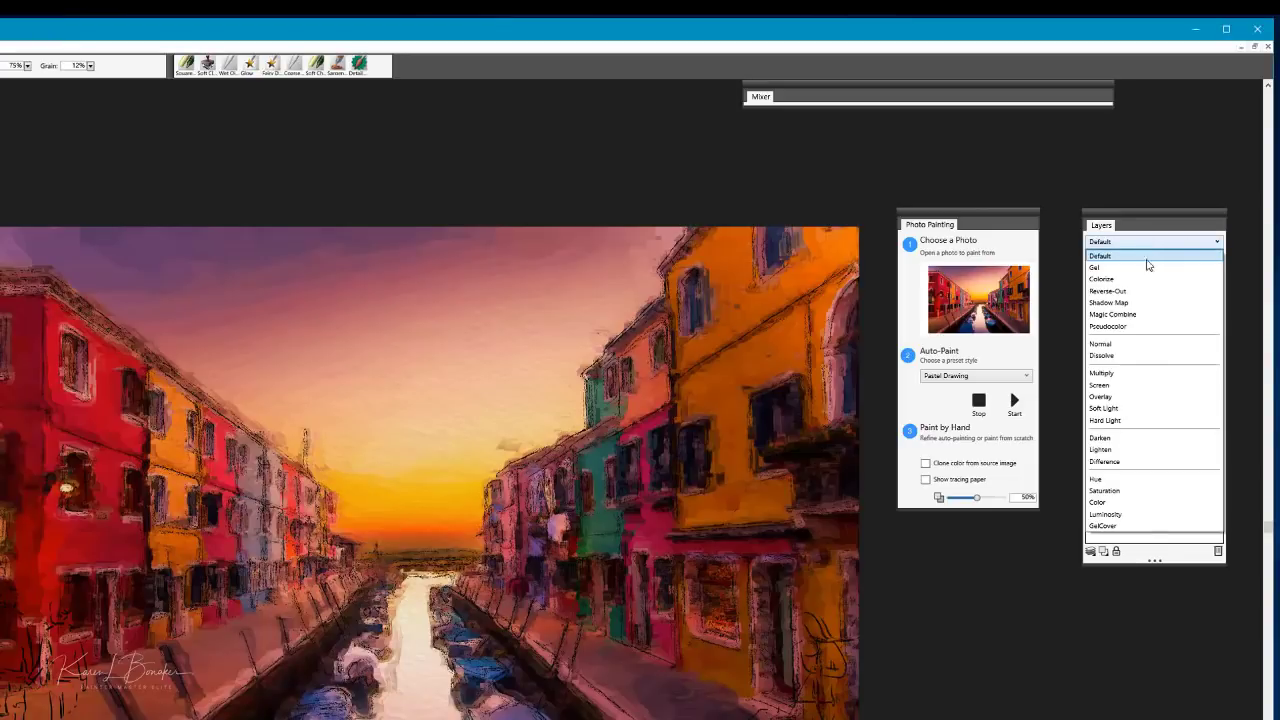
{"action": "left_click", "coordinate": [1118, 374]}
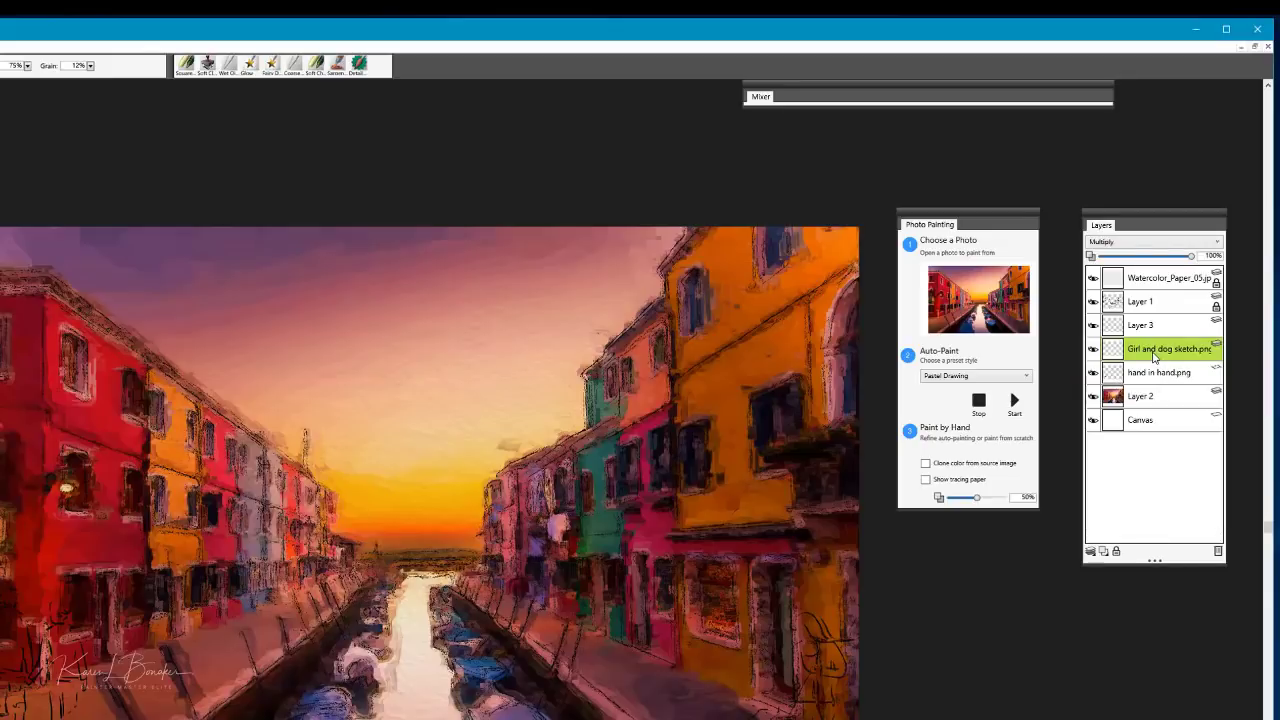
{"action": "left_click", "coordinate": [1160, 376]}
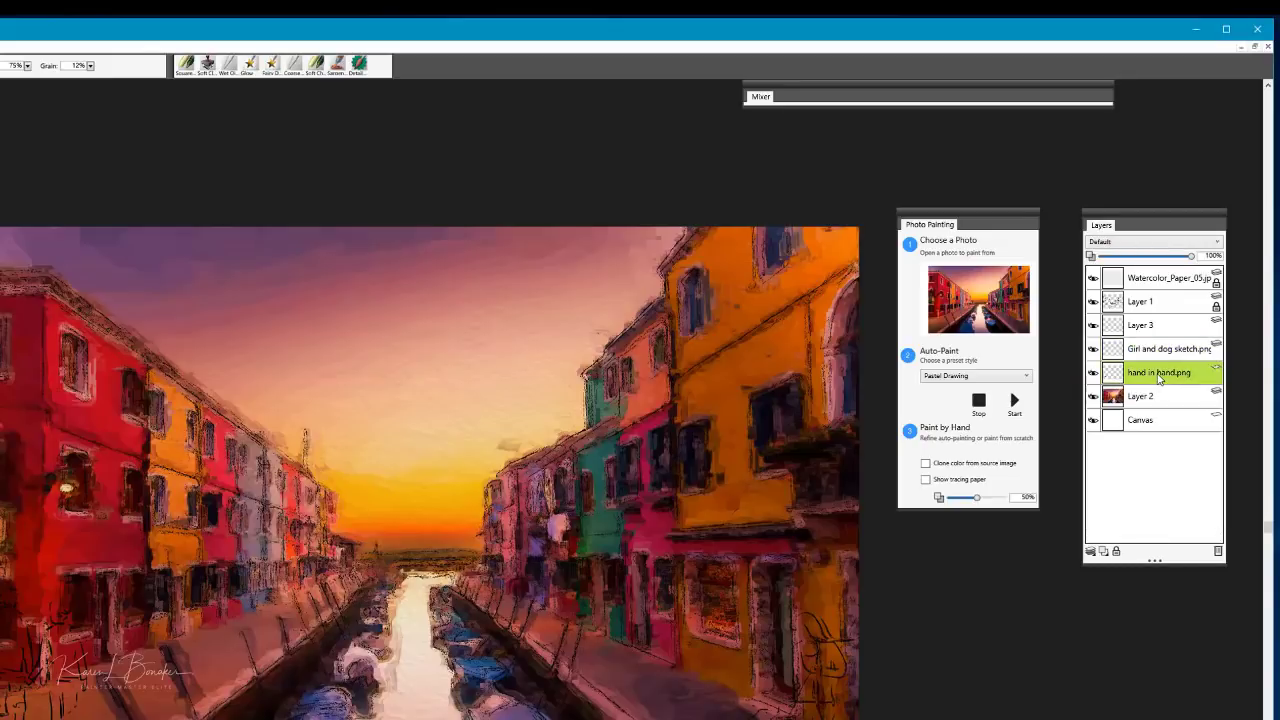
{"action": "right_click", "coordinate": [1160, 376]}
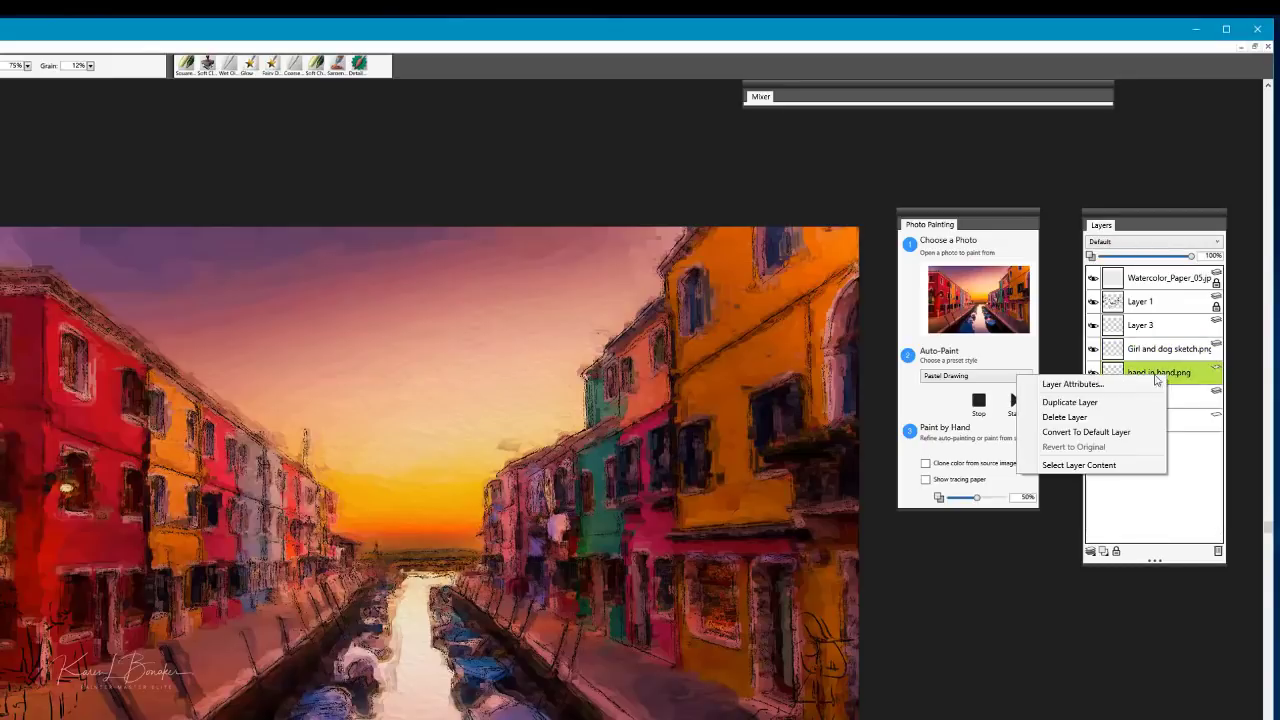
{"action": "left_click", "coordinate": [1113, 433]}
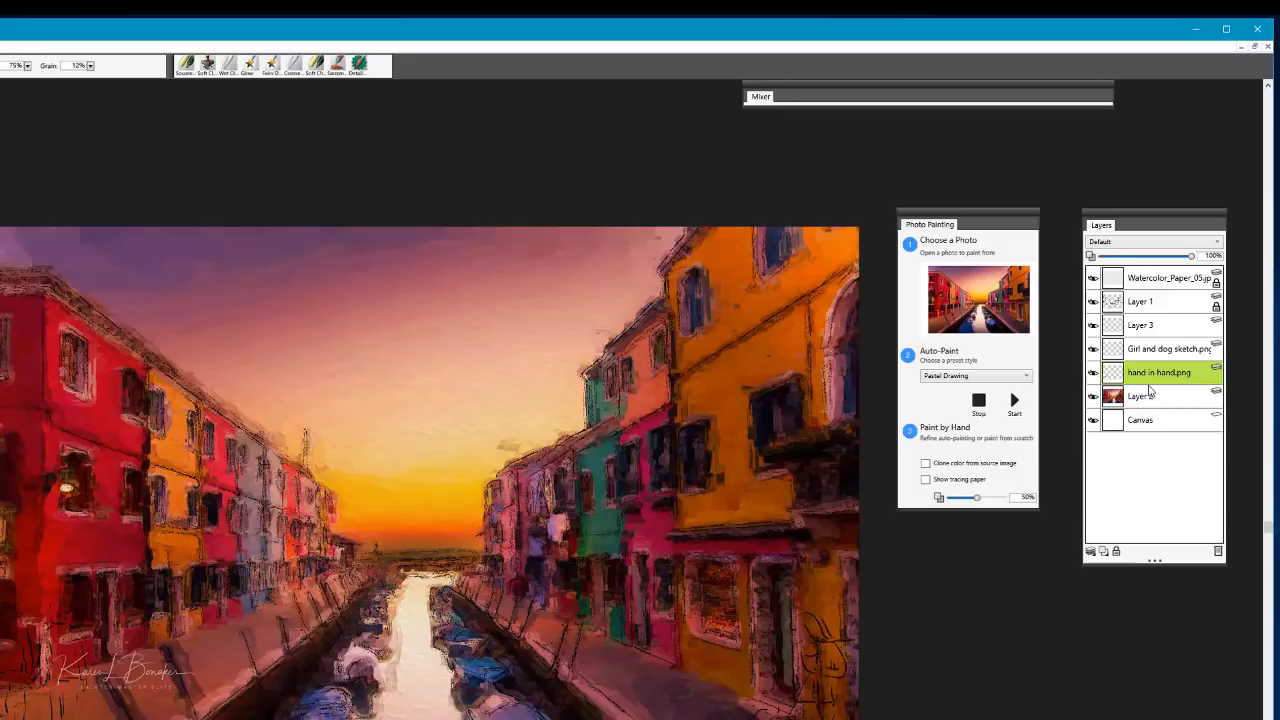
{"action": "left_click", "coordinate": [1148, 242]}
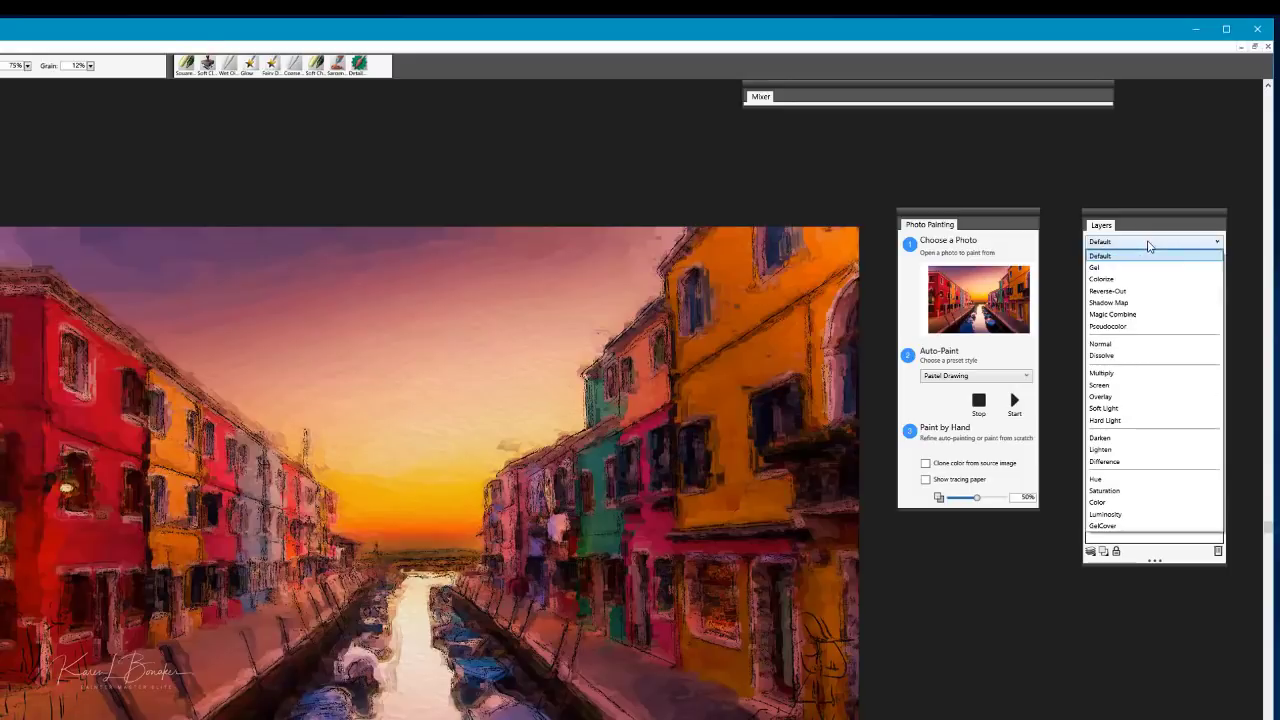
{"action": "left_click", "coordinate": [1121, 375]}
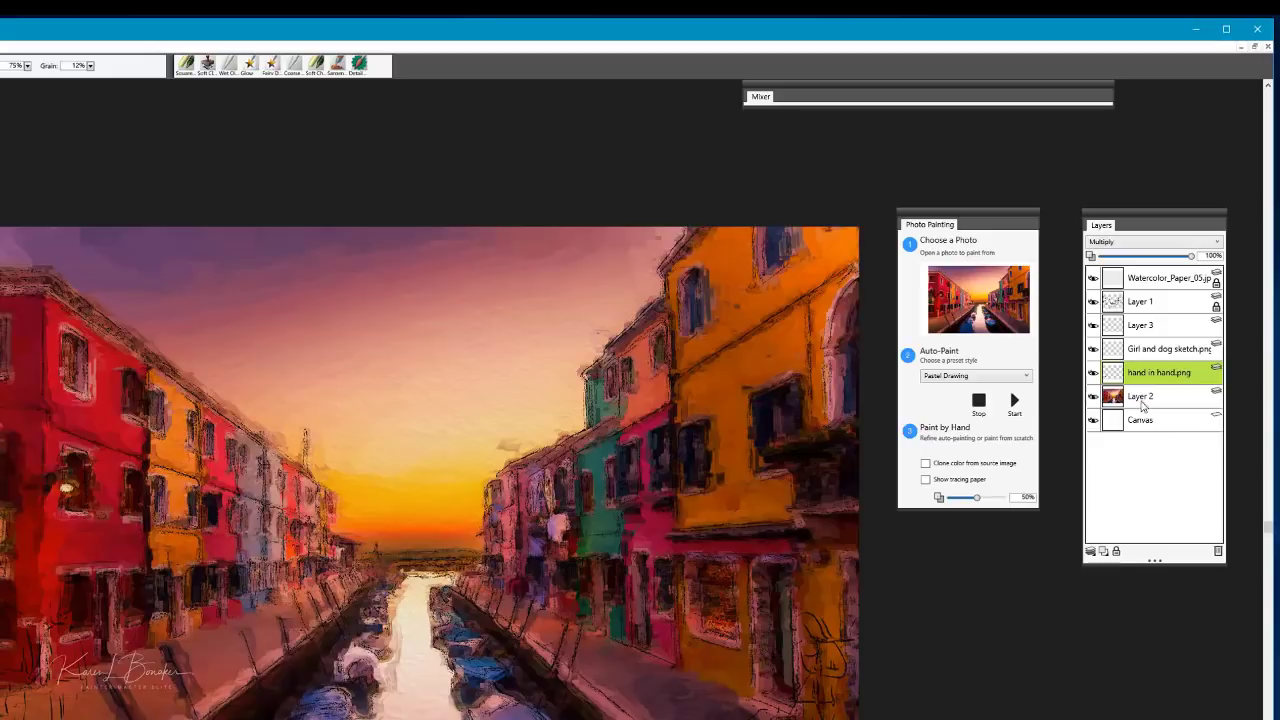
Move Layer 3 below both figure sketch layers, directly above Layer 2.
{"action": "left_click", "coordinate": [1162, 334]}
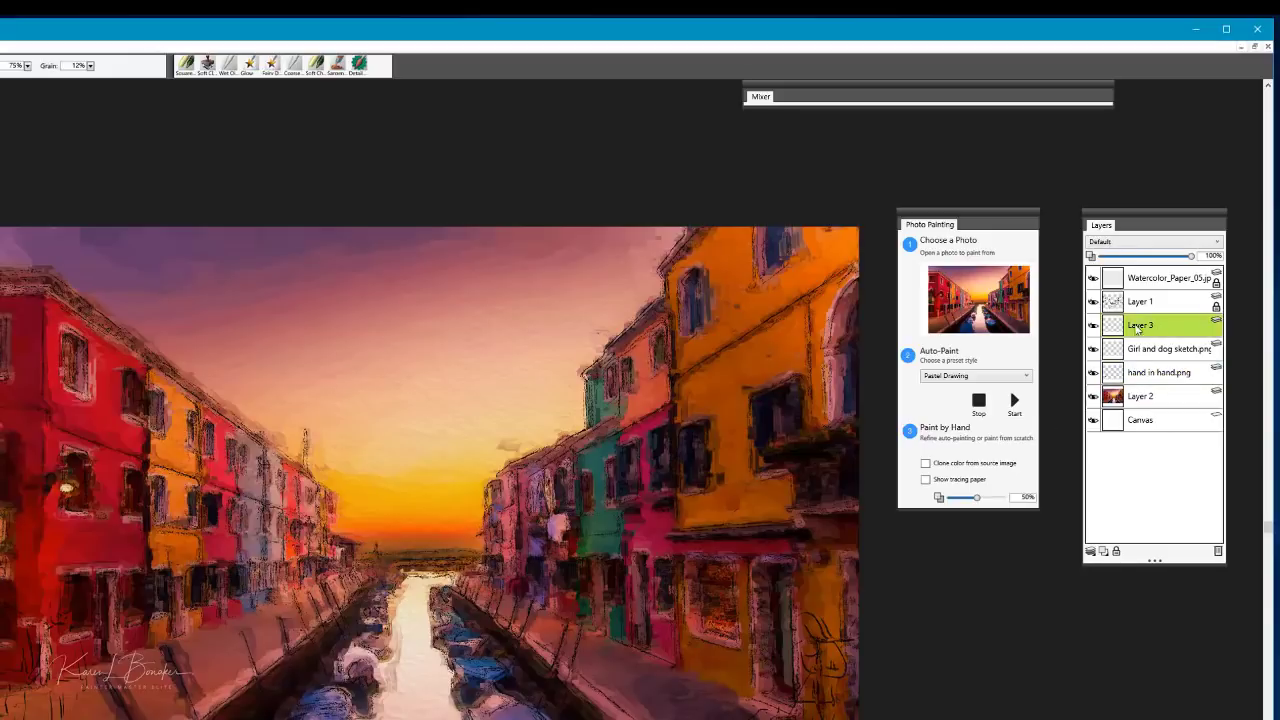
{"action": "left_click_drag", "start_coordinate": [1155, 332], "coordinate": [1142, 374]}
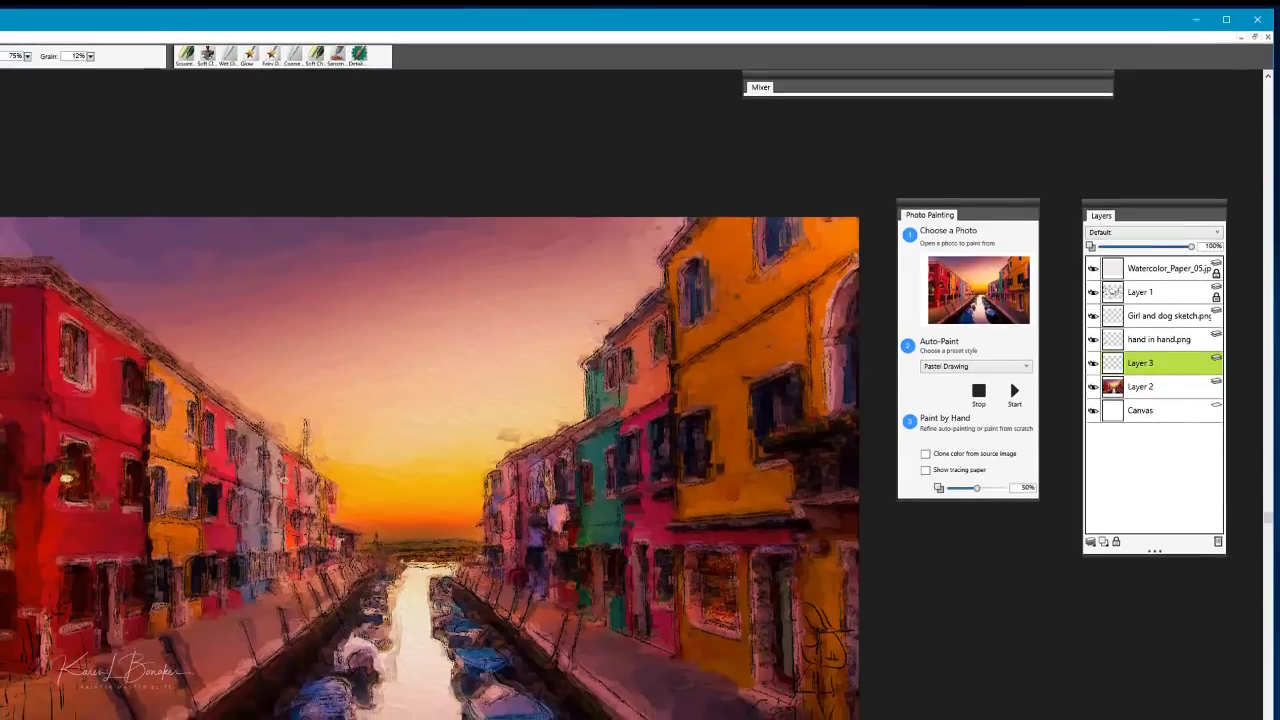
{"action": "key", "text": "super"}
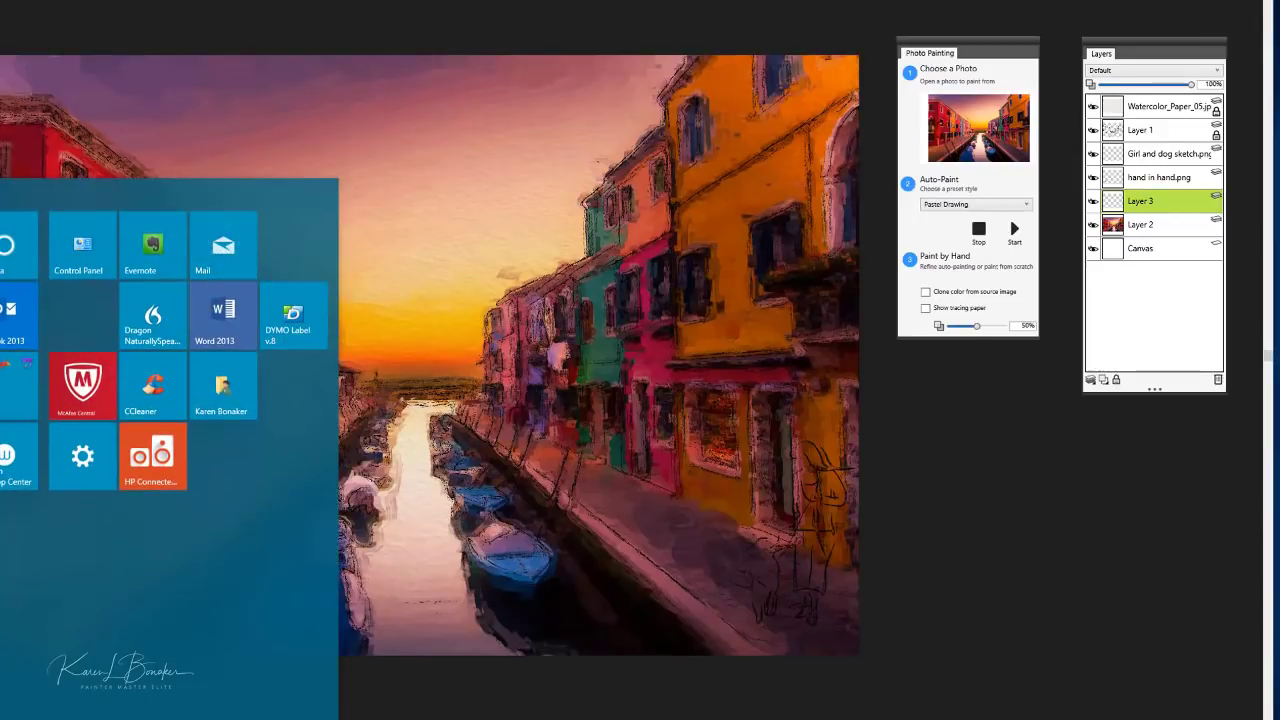
{"action": "key", "text": "super"}
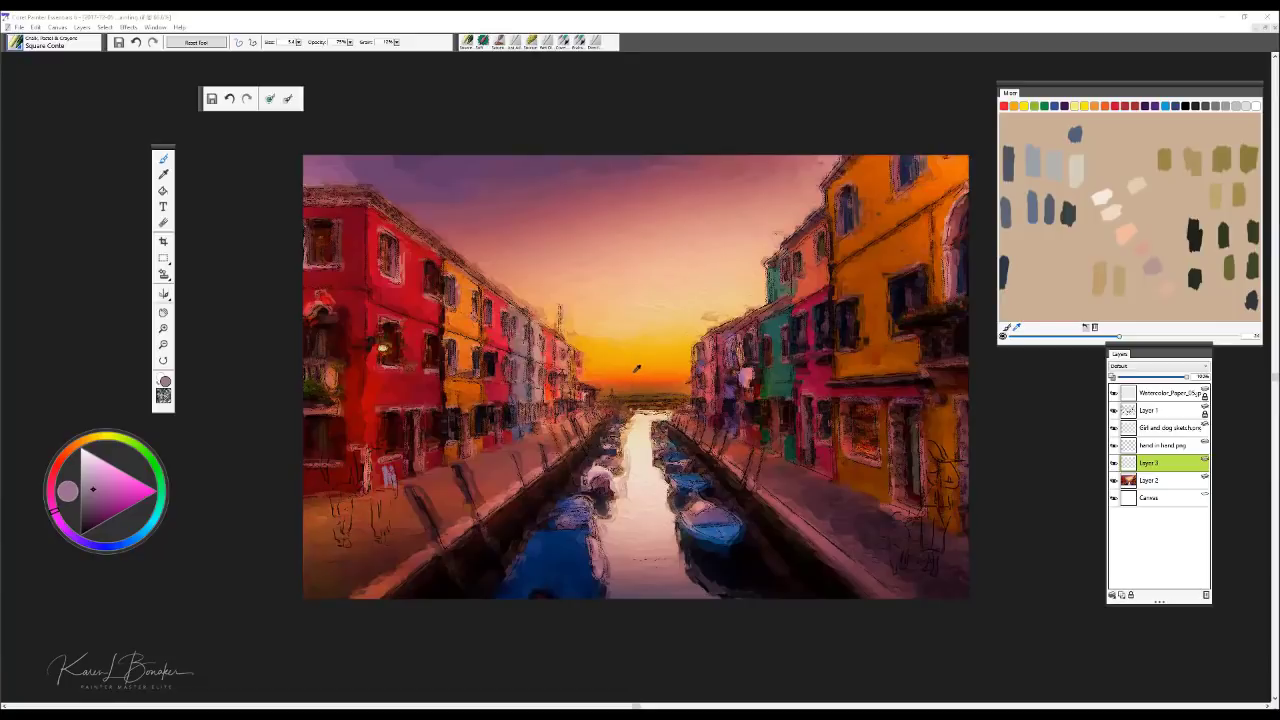
Paint the right hand-in-hand figure's jacket in orange-yellow and its hair in light peach, both sampled from the sky.
{"action": "left_click", "coordinate": [636, 368], "text": "alt"}
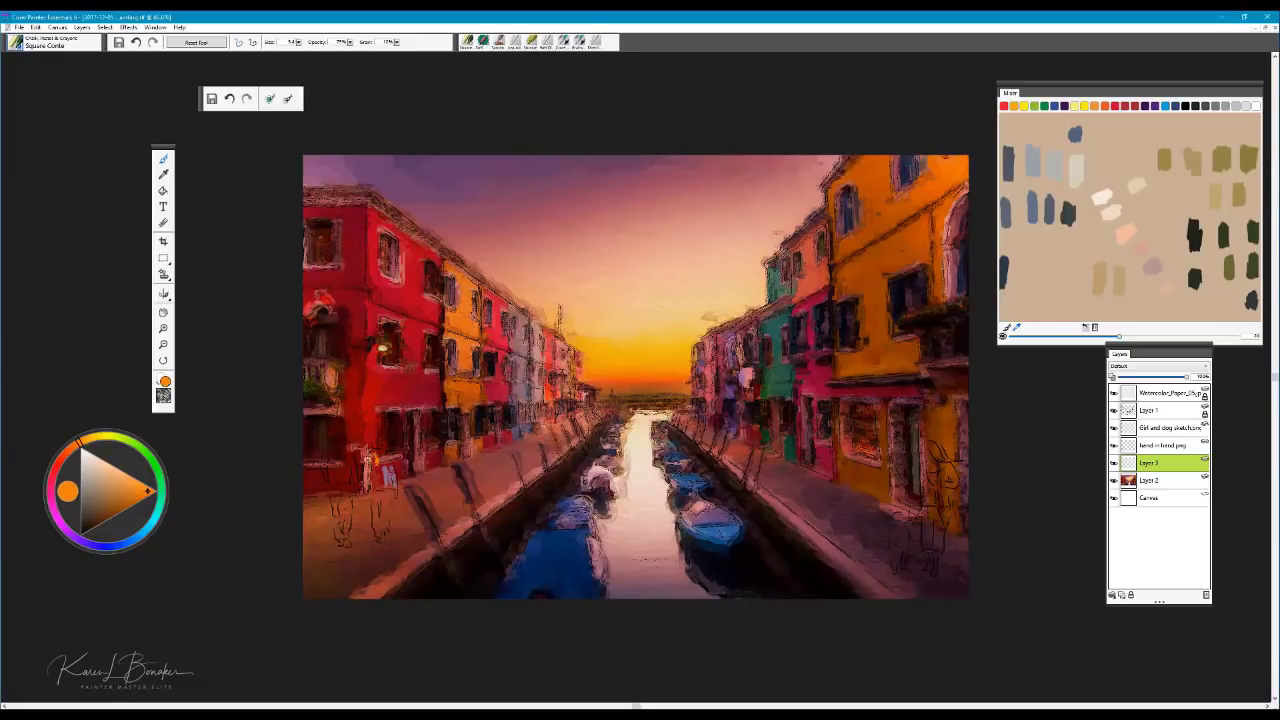
{"action": "mouse_move", "coordinate": [375, 476]}
{"action": "left_mouse_down"}
{"action": "mouse_move", "coordinate": [374, 450]}
{"action": "mouse_move", "coordinate": [372, 484]}
{"action": "left_mouse_up"}
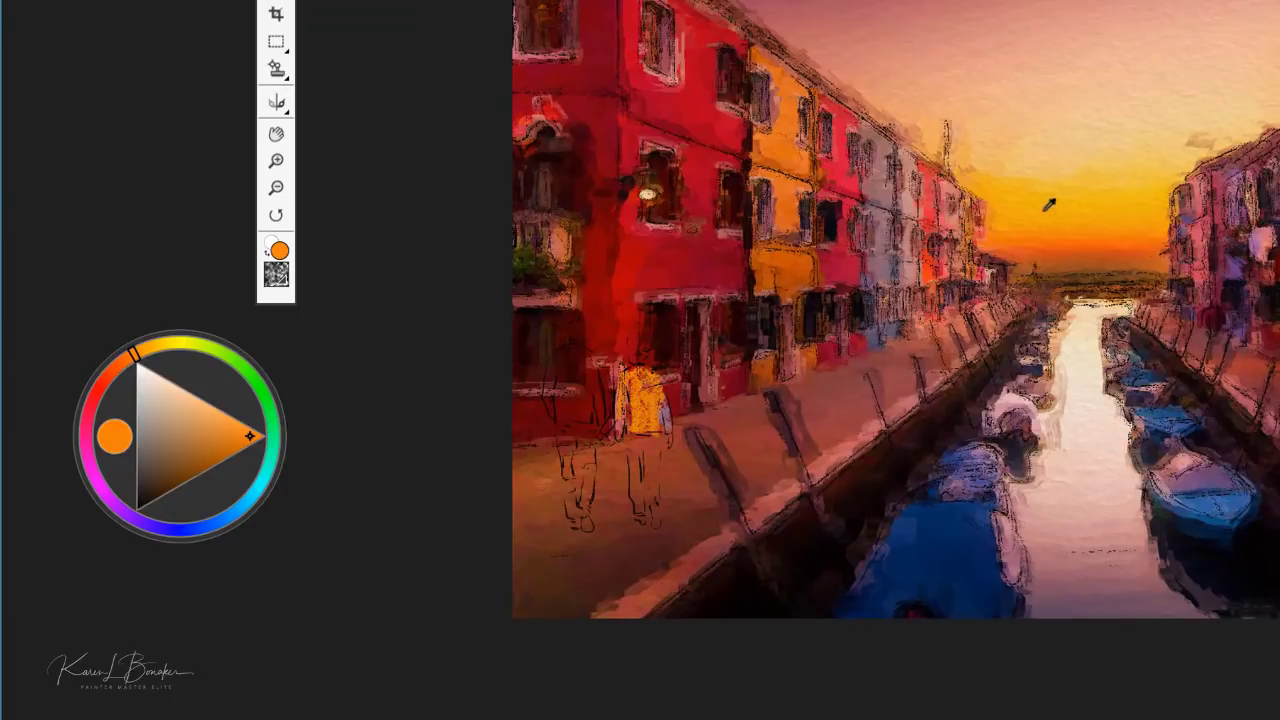
{"action": "left_click", "coordinate": [1099, 91], "text": "alt"}
{"action": "left_click_drag", "start_coordinate": [638, 343], "coordinate": [638, 346]}
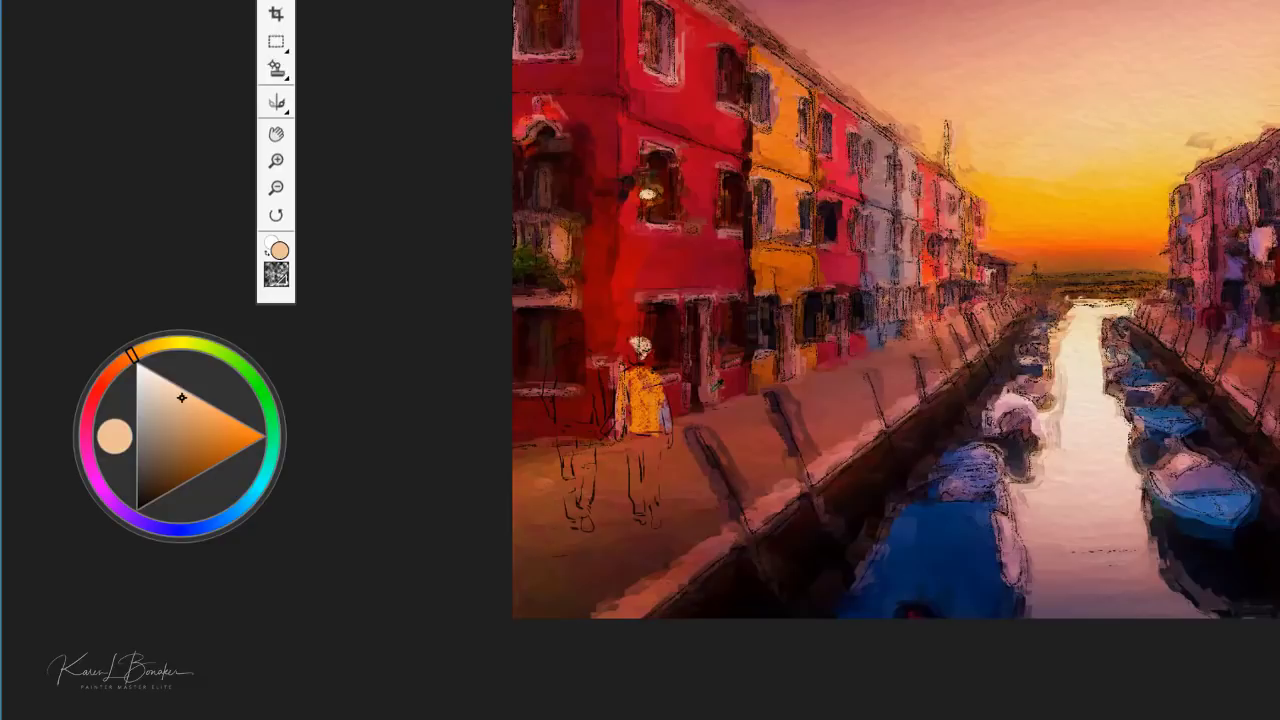
Paint the yellow-jacketed figure's trousers in dark purple sampled from the canal edge and add shading to the jacket.
{"action": "left_click", "coordinate": [698, 386], "text": "alt"}
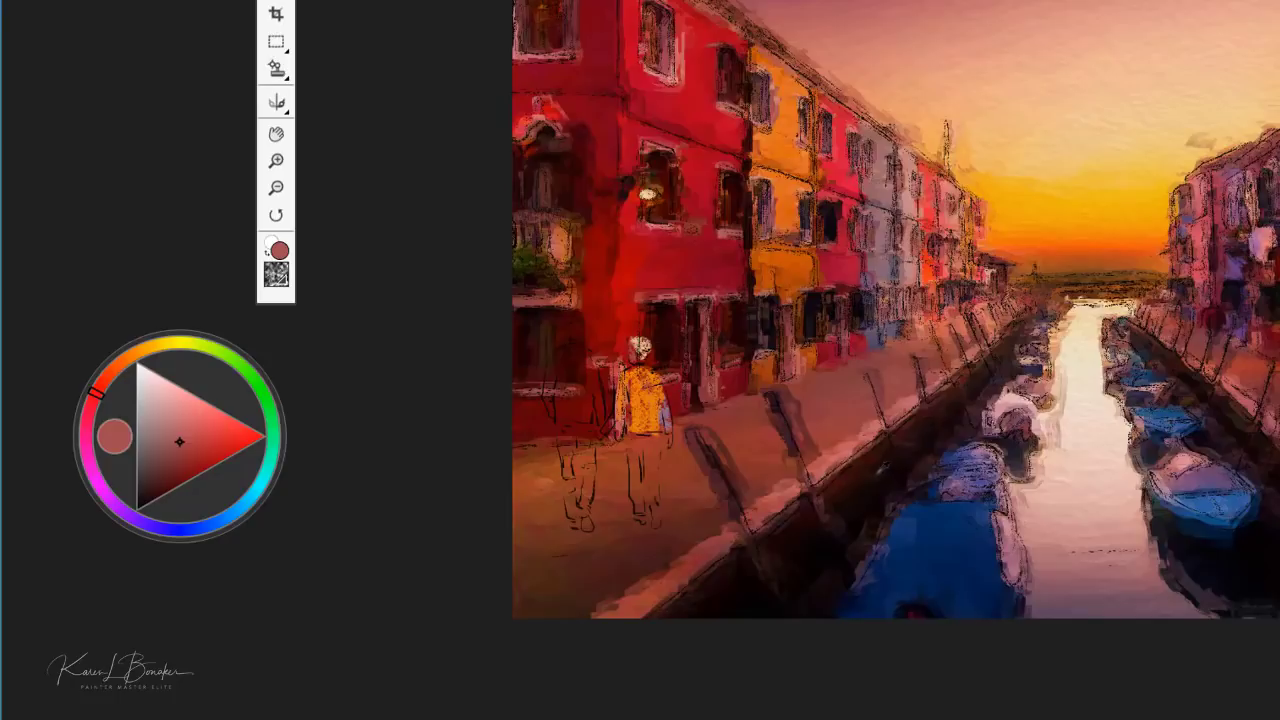
{"action": "left_click", "coordinate": [840, 443], "text": "alt"}
{"action": "mouse_move", "coordinate": [650, 436]}
{"action": "left_mouse_down"}
{"action": "mouse_move", "coordinate": [650, 488]}
{"action": "mouse_move", "coordinate": [632, 445]}
{"action": "mouse_move", "coordinate": [637, 489]}
{"action": "left_mouse_up"}
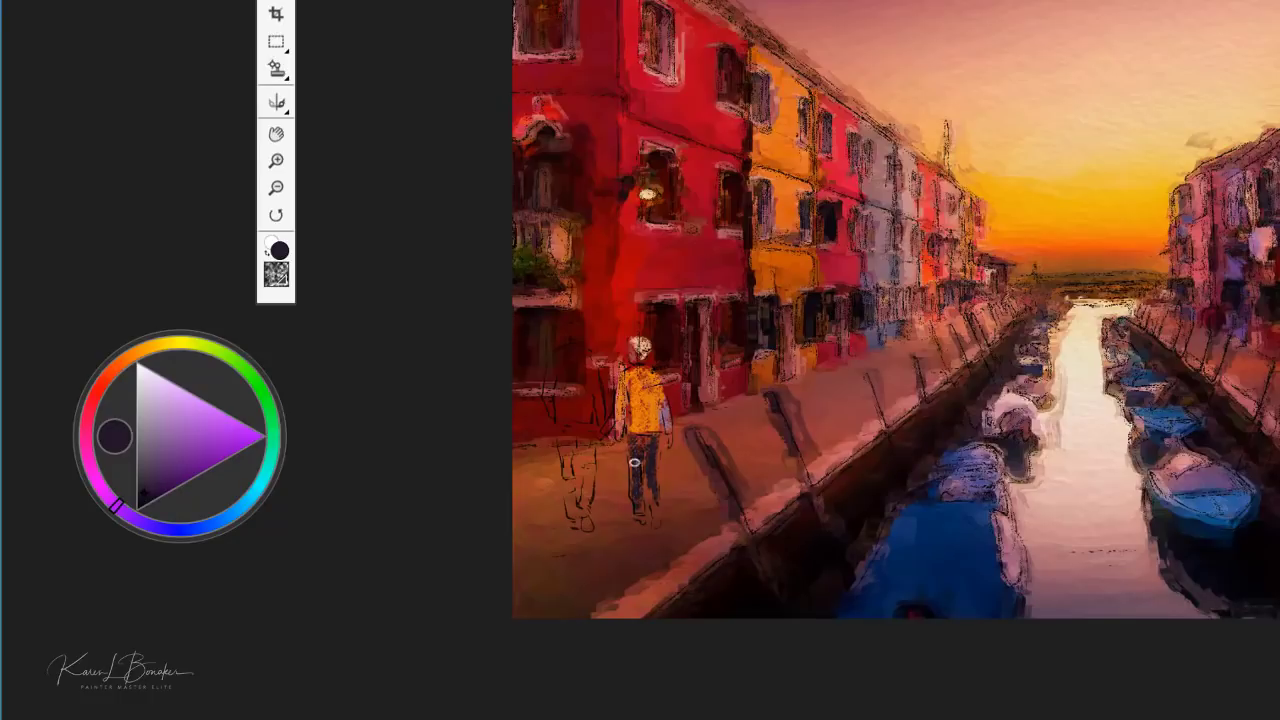
{"action": "mouse_move", "coordinate": [657, 398]}
{"action": "left_mouse_down"}
{"action": "mouse_move", "coordinate": [664, 425]}
{"action": "mouse_move", "coordinate": [654, 387]}
{"action": "mouse_move", "coordinate": [651, 428]}
{"action": "left_mouse_up"}
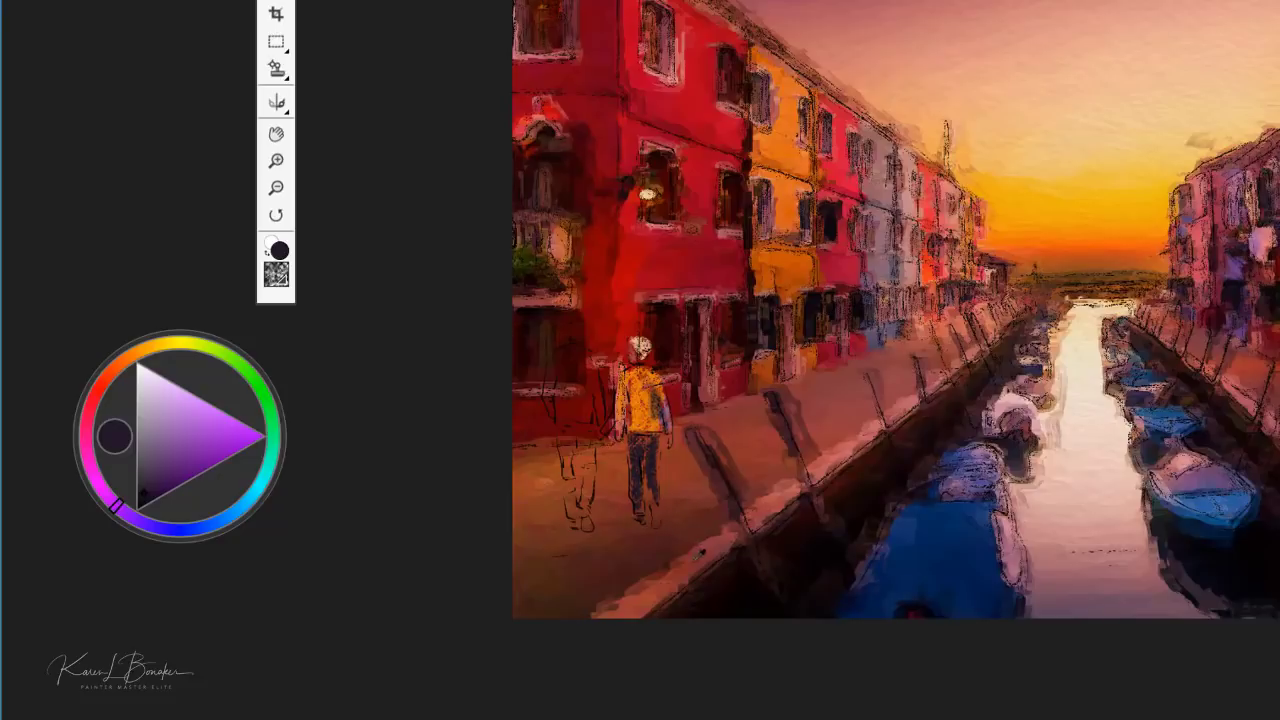
{"action": "left_click", "coordinate": [655, 514], "text": "alt"}
{"action": "left_click", "coordinate": [686, 555], "text": "alt"}
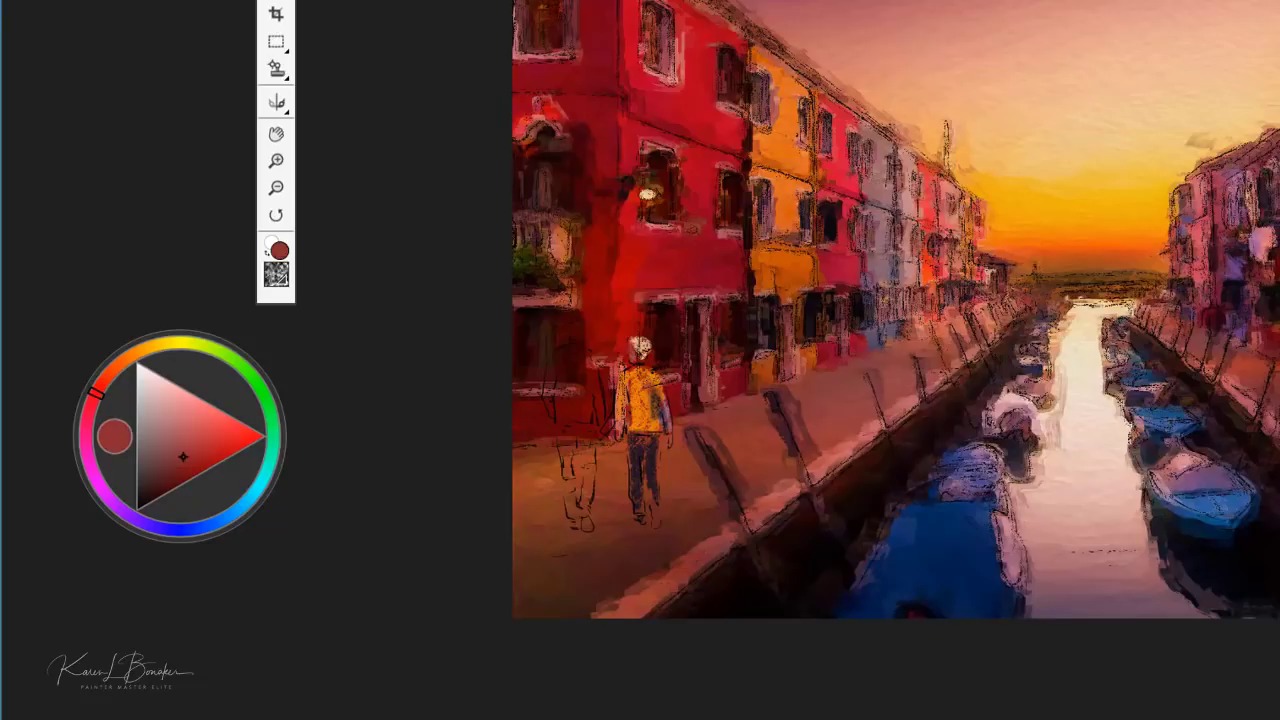
Color the left hand-in-hand figure with a red jacket, grey trousers and dark hair, sampling tones from the buildings.
{"action": "left_click", "coordinate": [637, 292], "text": "alt"}
{"action": "mouse_move", "coordinate": [561, 365]}
{"action": "left_mouse_down"}
{"action": "mouse_move", "coordinate": [590, 376]}
{"action": "mouse_move", "coordinate": [584, 364]}
{"action": "mouse_move", "coordinate": [554, 375]}
{"action": "mouse_move", "coordinate": [549, 413]}
{"action": "mouse_move", "coordinate": [576, 375]}
{"action": "mouse_move", "coordinate": [563, 392]}
{"action": "mouse_move", "coordinate": [570, 418]}
{"action": "mouse_move", "coordinate": [587, 413]}
{"action": "mouse_move", "coordinate": [586, 397]}
{"action": "mouse_move", "coordinate": [601, 417]}
{"action": "mouse_move", "coordinate": [576, 368]}
{"action": "mouse_move", "coordinate": [591, 424]}
{"action": "left_mouse_up"}
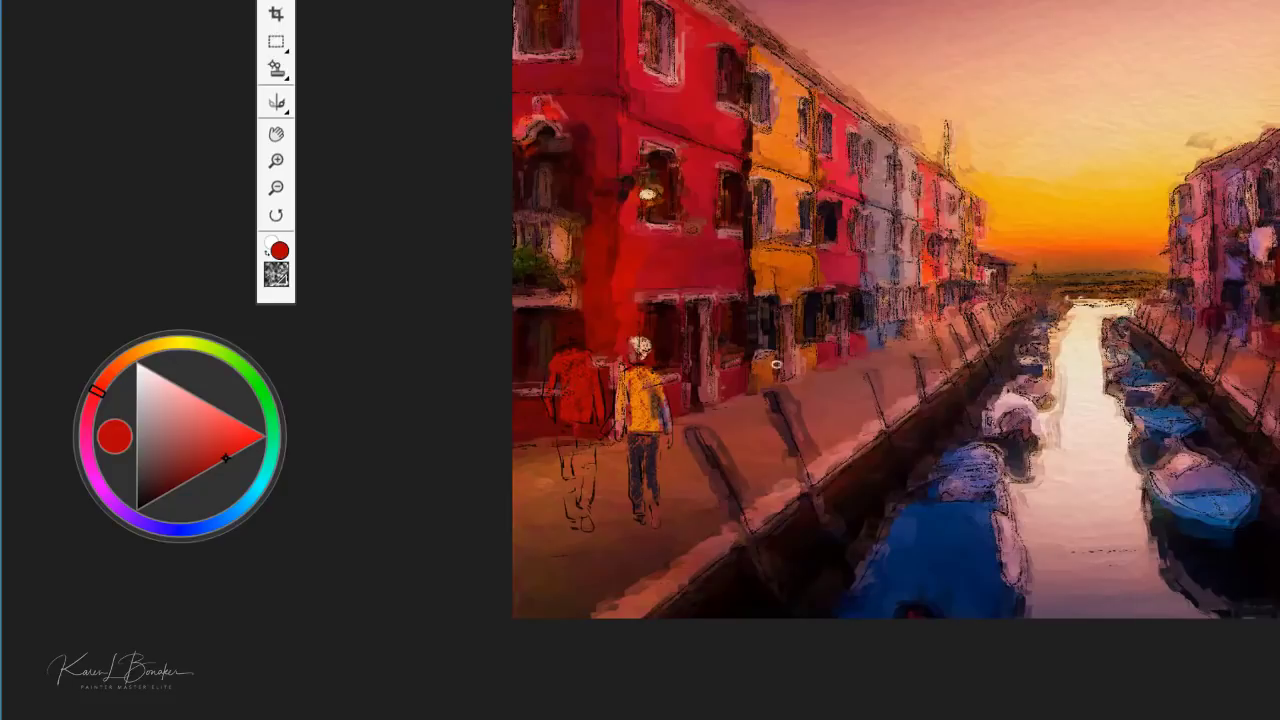
{"action": "left_click", "coordinate": [890, 328], "text": "alt"}
{"action": "left_click_drag", "start_coordinate": [569, 436], "coordinate": [566, 476]}
{"action": "left_click", "coordinate": [581, 461], "text": "alt"}
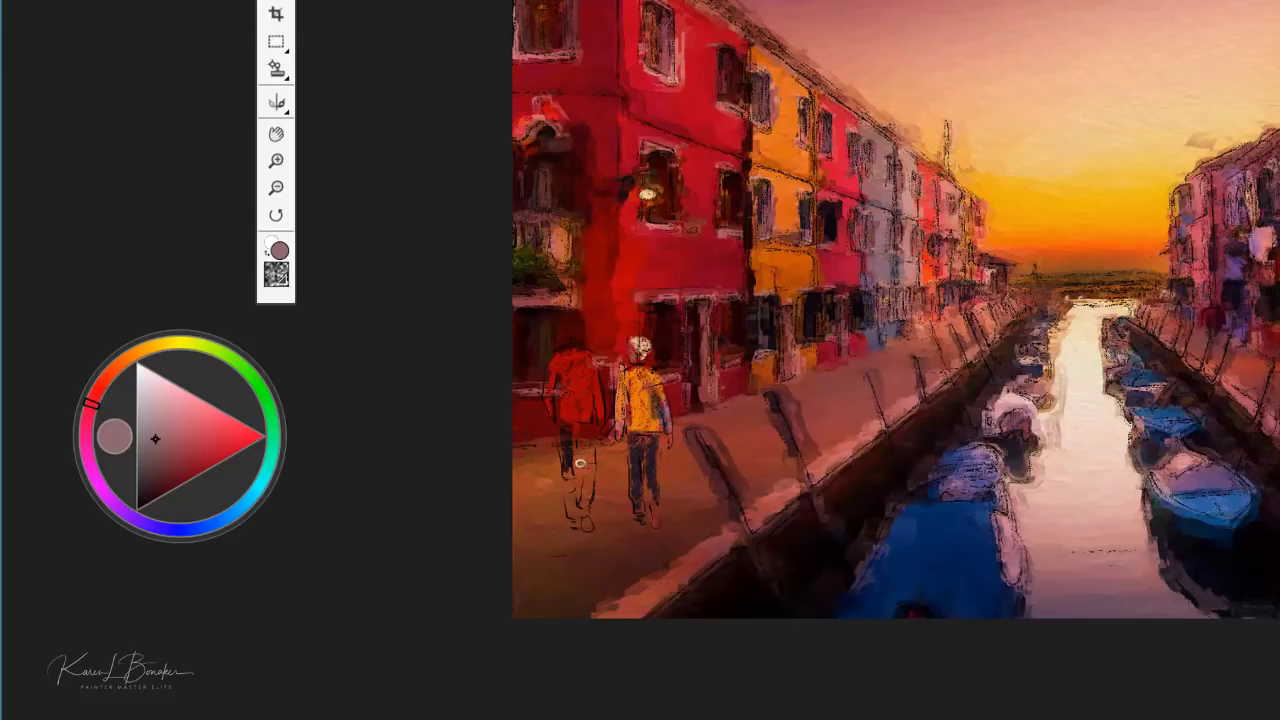
{"action": "mouse_move", "coordinate": [589, 434]}
{"action": "left_mouse_down"}
{"action": "mouse_move", "coordinate": [590, 480]}
{"action": "mouse_move", "coordinate": [588, 465]}
{"action": "mouse_move", "coordinate": [566, 510]}
{"action": "mouse_move", "coordinate": [566, 438]}
{"action": "left_mouse_up"}
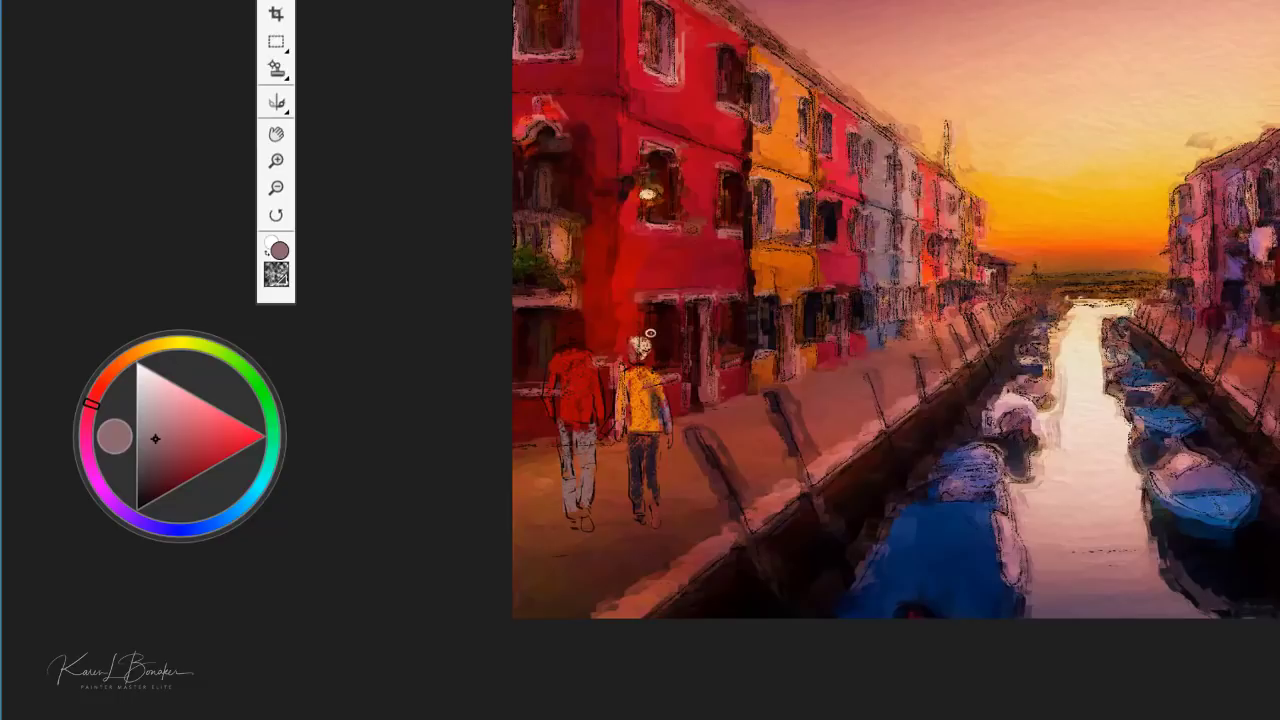
{"action": "left_click", "coordinate": [642, 315], "text": "alt"}
{"action": "left_click_drag", "start_coordinate": [574, 328], "coordinate": [578, 333]}
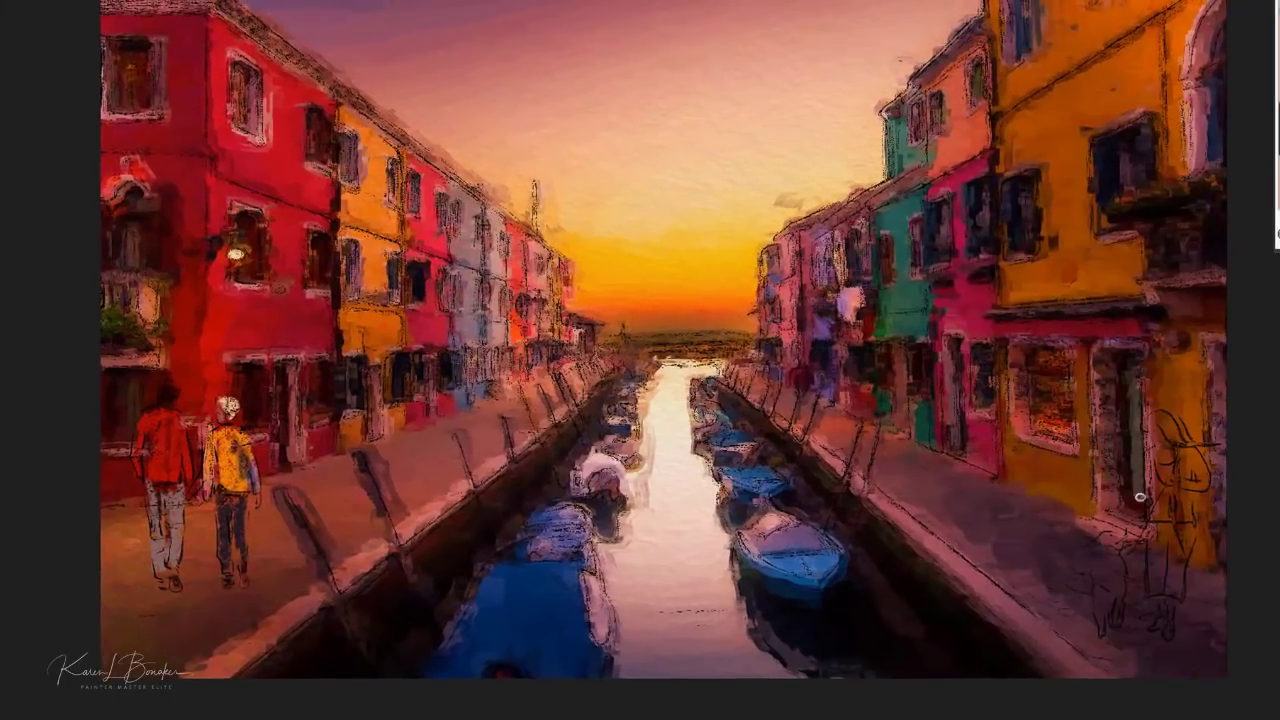
Color the girl on the right walkway with a bright yellow bag, a pale pink top and a green skirt.
{"action": "mouse_move", "coordinate": [1201, 460]}
{"action": "left_mouse_down"}
{"action": "mouse_move", "coordinate": [1190, 482]}
{"action": "mouse_move", "coordinate": [1167, 457]}
{"action": "mouse_move", "coordinate": [1176, 430]}
{"action": "mouse_move", "coordinate": [1200, 440]}
{"action": "mouse_move", "coordinate": [1152, 418]}
{"action": "left_mouse_up"}
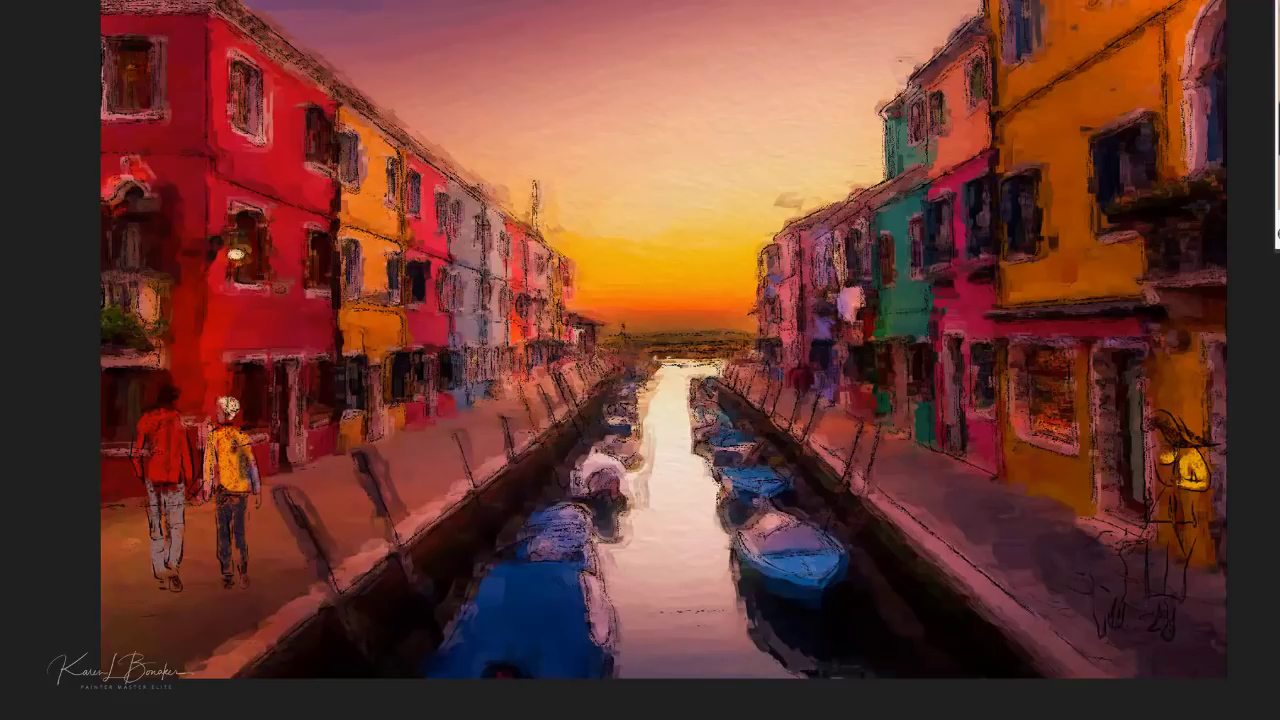
{"action": "left_click_drag", "start_coordinate": [1166, 446], "coordinate": [1164, 439]}
{"action": "mouse_move", "coordinate": [1149, 456]}
{"action": "left_mouse_down"}
{"action": "mouse_move", "coordinate": [1160, 447]}
{"action": "mouse_move", "coordinate": [1155, 474]}
{"action": "mouse_move", "coordinate": [1167, 458]}
{"action": "mouse_move", "coordinate": [1196, 472]}
{"action": "mouse_move", "coordinate": [1170, 500]}
{"action": "mouse_move", "coordinate": [1158, 480]}
{"action": "mouse_move", "coordinate": [1159, 497]}
{"action": "left_mouse_up"}
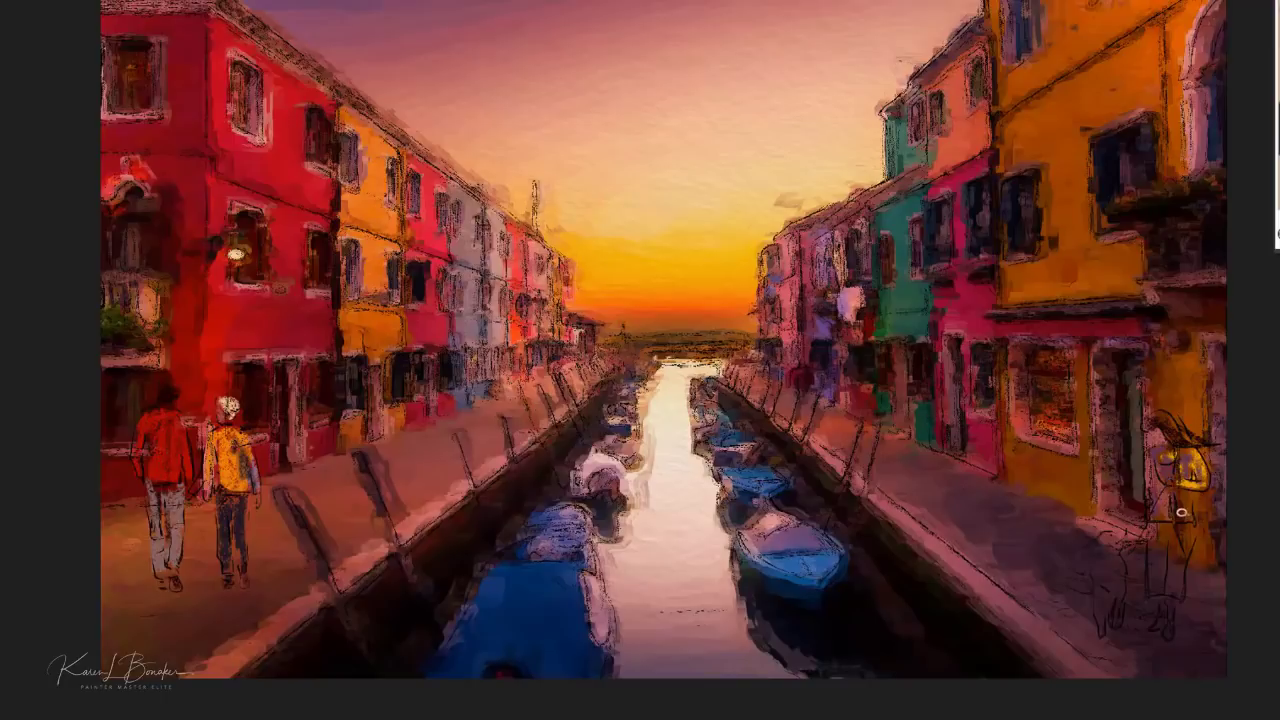
{"action": "mouse_move", "coordinate": [1186, 515]}
{"action": "left_mouse_down"}
{"action": "mouse_move", "coordinate": [1177, 573]}
{"action": "mouse_move", "coordinate": [1169, 528]}
{"action": "mouse_move", "coordinate": [1164, 573]}
{"action": "left_mouse_up"}
{"action": "left_click_drag", "start_coordinate": [1164, 528], "coordinate": [1162, 429]}
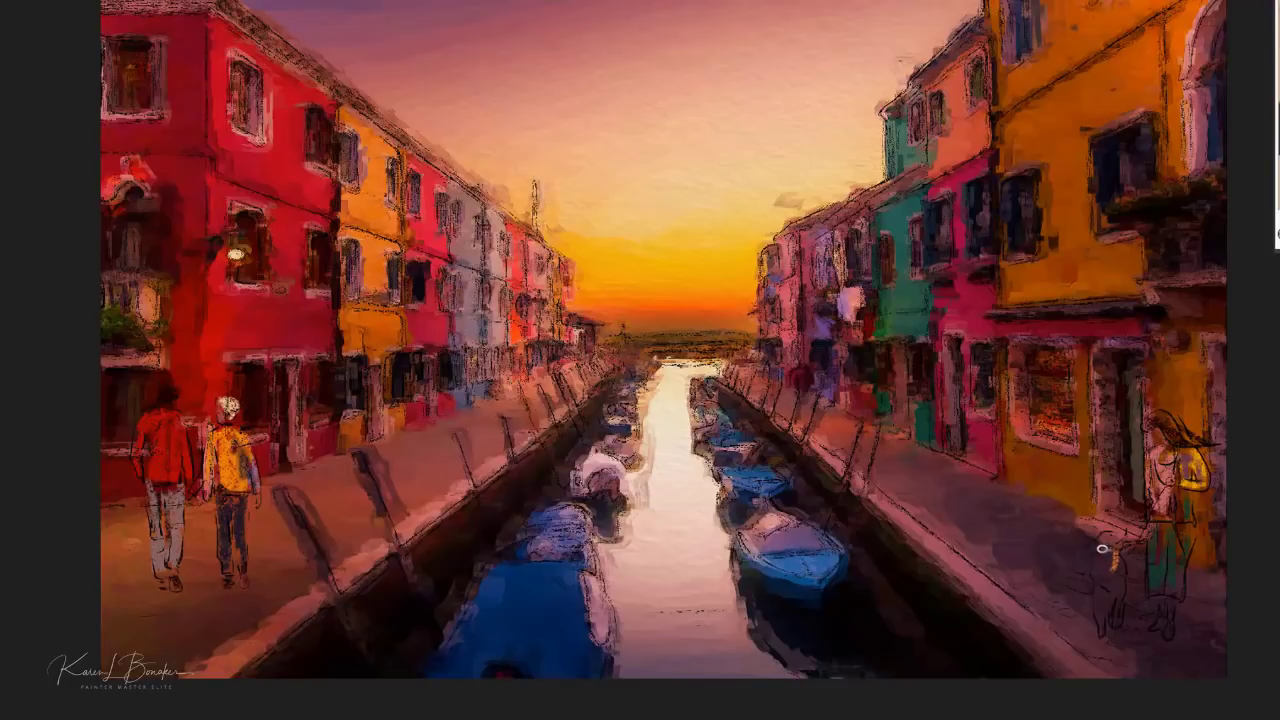
Fill the dog beside the girl with a light tan color.
{"action": "mouse_move", "coordinate": [1101, 543]}
{"action": "left_mouse_down"}
{"action": "mouse_move", "coordinate": [1091, 575]}
{"action": "mouse_move", "coordinate": [1118, 556]}
{"action": "mouse_move", "coordinate": [1115, 580]}
{"action": "mouse_move", "coordinate": [1101, 583]}
{"action": "mouse_move", "coordinate": [1119, 583]}
{"action": "mouse_move", "coordinate": [1103, 627]}
{"action": "mouse_move", "coordinate": [1111, 571]}
{"action": "left_mouse_up"}
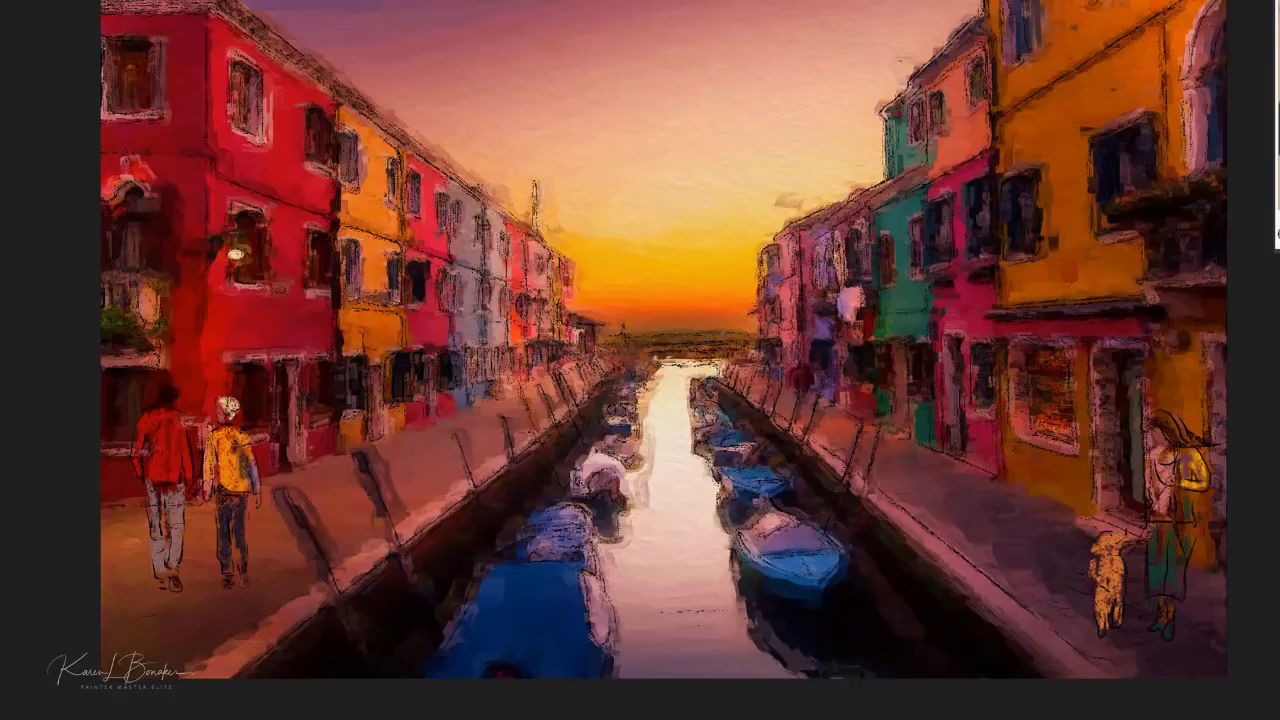
Color the hair of the girl beside the dog in dark brown.
{"action": "mouse_move", "coordinate": [1160, 411]}
{"action": "left_mouse_down"}
{"action": "mouse_move", "coordinate": [1192, 439]}
{"action": "mouse_move", "coordinate": [1161, 425]}
{"action": "mouse_move", "coordinate": [1152, 450]}
{"action": "mouse_move", "coordinate": [1175, 475]}
{"action": "mouse_move", "coordinate": [1159, 475]}
{"action": "mouse_move", "coordinate": [1170, 486]}
{"action": "mouse_move", "coordinate": [1123, 553]}
{"action": "left_mouse_up"}
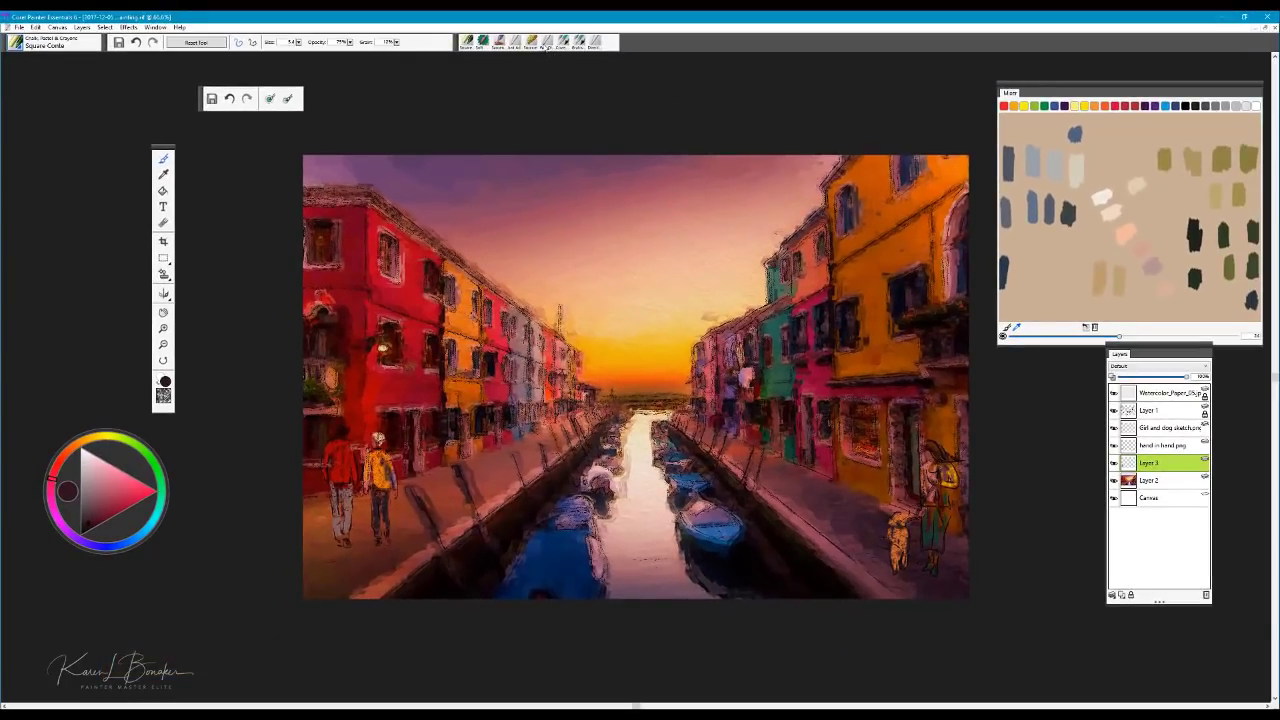
Choose the Wet Oily Blender and make Layer 2 the active layer for blending the painting.
{"action": "left_click", "coordinate": [541, 44]}
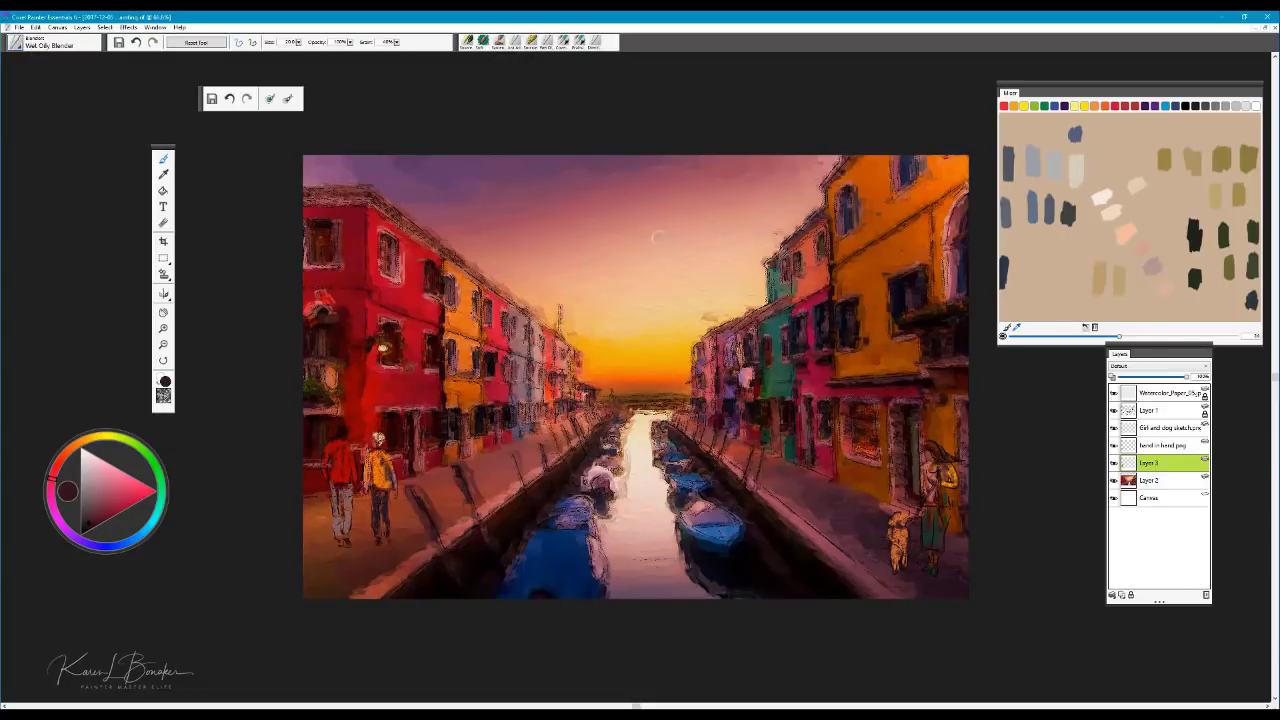
{"action": "left_click", "coordinate": [1161, 484]}
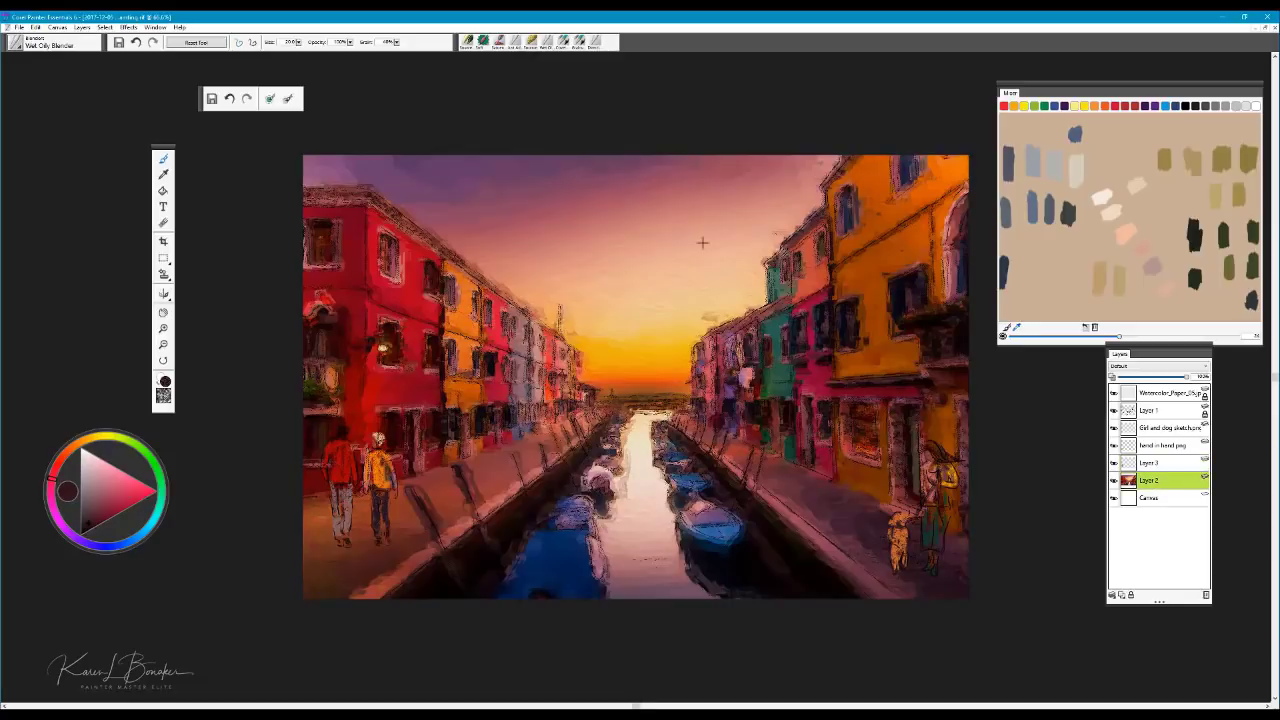
Try blending the middle of the sky with a large Wet Oily Blender and undo the strokes.
{"action": "left_click_drag", "start_coordinate": [665, 259], "coordinate": [685, 259]}
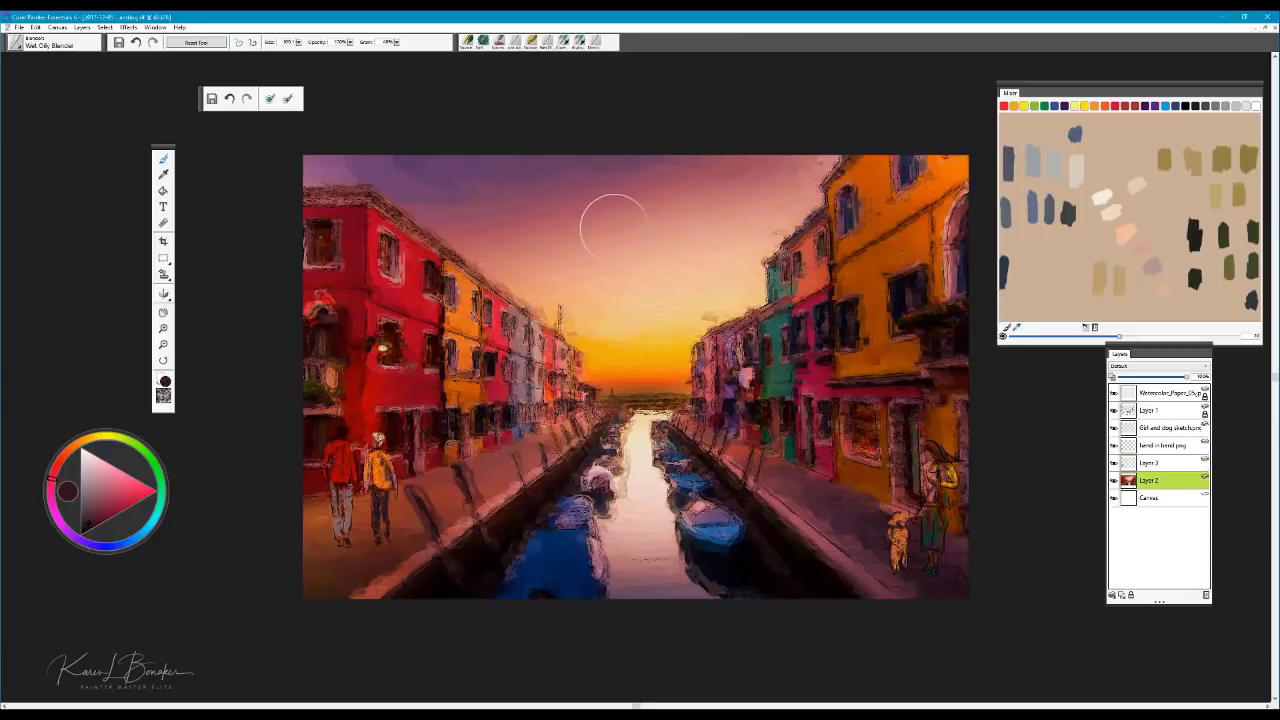
{"action": "left_click_drag", "start_coordinate": [578, 224], "coordinate": [600, 229]}
{"action": "key", "text": "ctrl+z"}
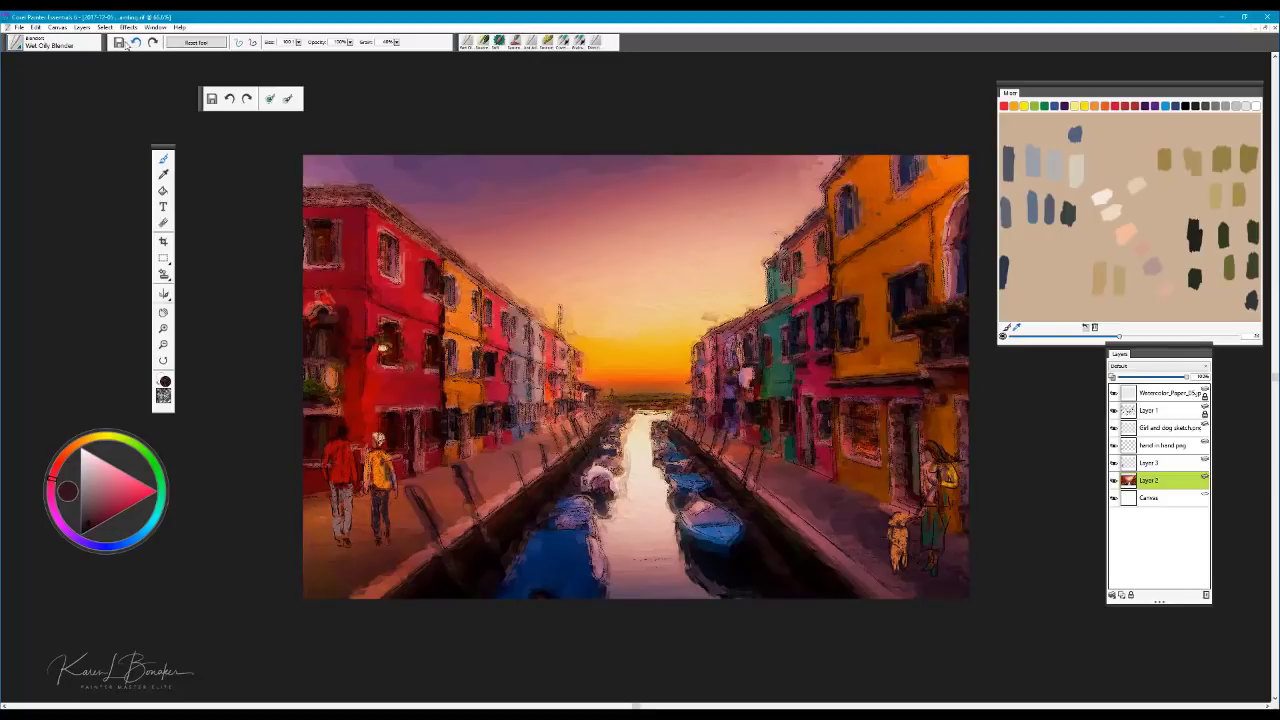
{"action": "left_click_drag", "start_coordinate": [604, 209], "coordinate": [622, 222]}
{"action": "key", "text": "ctrl+z"}
Smear the purple, pink and yellow sky into loose painterly clouds with the Coarse Smear Blender Jitter brush.
{"action": "left_click", "coordinate": [18, 50]}
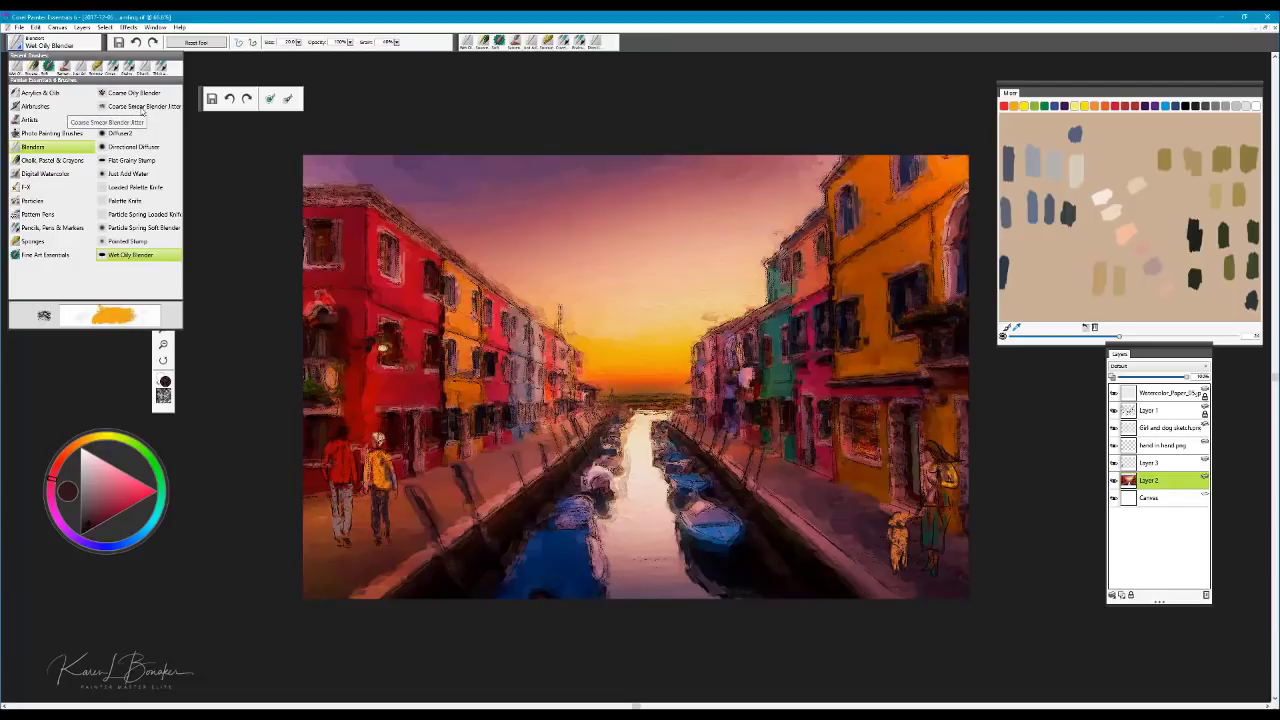
{"action": "left_click", "coordinate": [142, 108]}
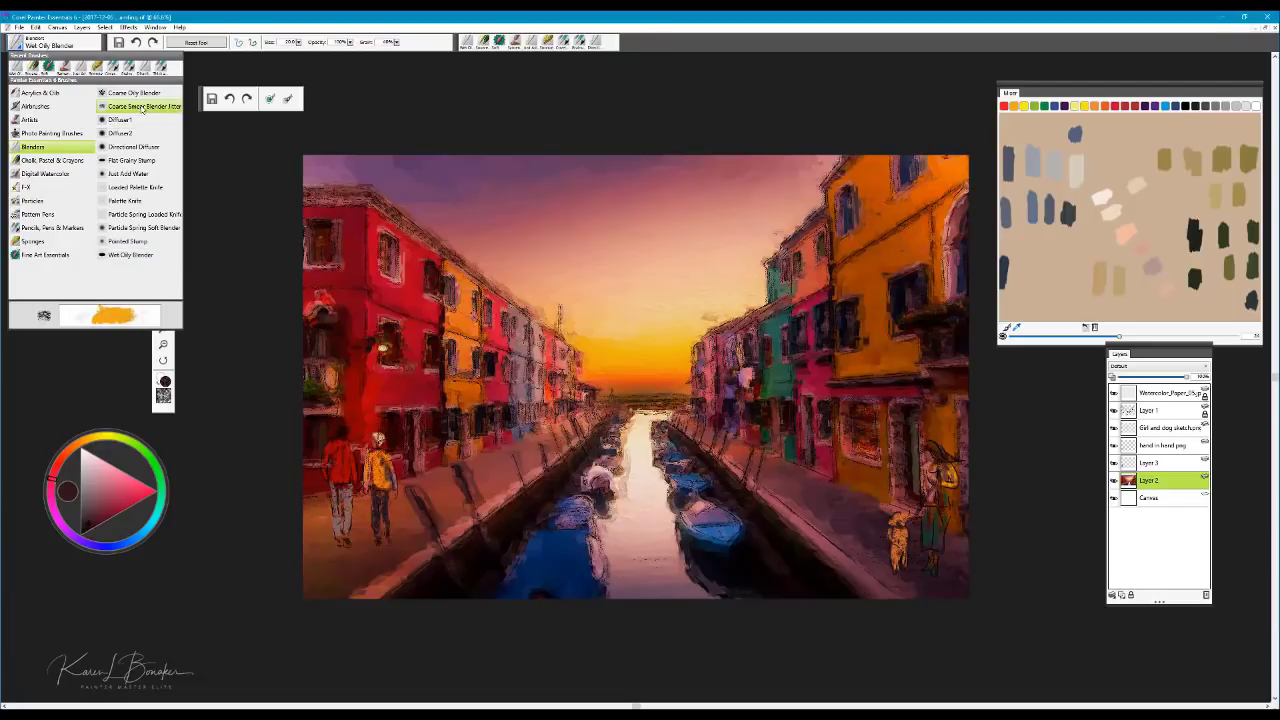
{"action": "left_click_drag", "start_coordinate": [546, 180], "coordinate": [686, 174]}
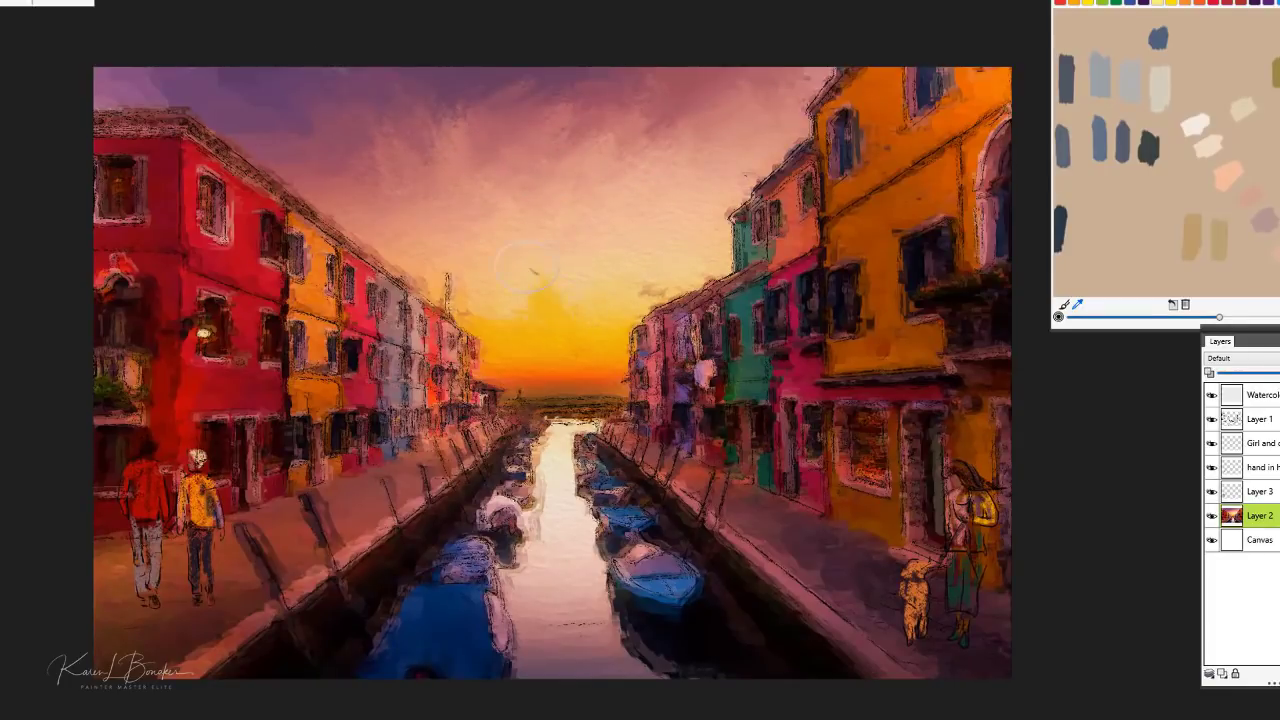
{"action": "mouse_move", "coordinate": [335, 147]}
{"action": "left_mouse_down"}
{"action": "mouse_move", "coordinate": [363, 94]}
{"action": "mouse_move", "coordinate": [568, 173]}
{"action": "mouse_move", "coordinate": [643, 163]}
{"action": "mouse_move", "coordinate": [729, 68]}
{"action": "mouse_move", "coordinate": [567, 174]}
{"action": "mouse_move", "coordinate": [524, 108]}
{"action": "left_mouse_up"}
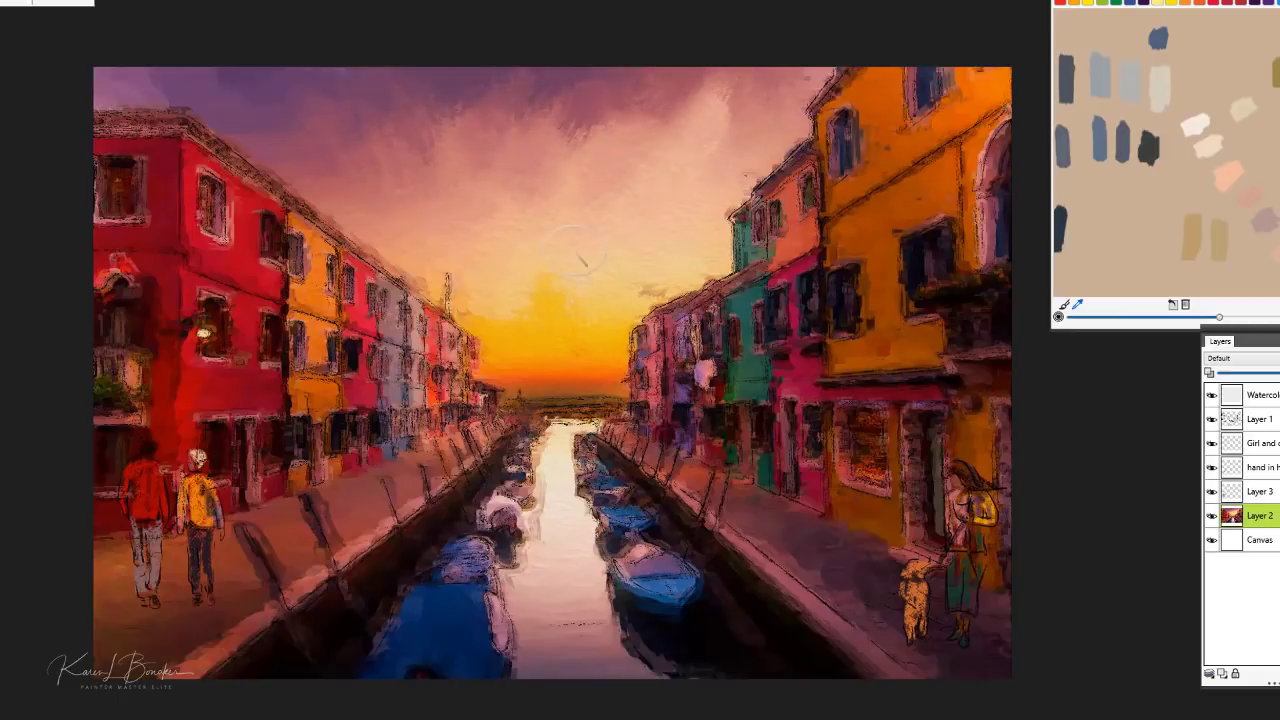
{"action": "mouse_move", "coordinate": [553, 318]}
{"action": "left_mouse_down"}
{"action": "mouse_move", "coordinate": [639, 280]}
{"action": "mouse_move", "coordinate": [556, 333]}
{"action": "mouse_move", "coordinate": [529, 310]}
{"action": "mouse_move", "coordinate": [581, 302]}
{"action": "mouse_move", "coordinate": [542, 367]}
{"action": "mouse_move", "coordinate": [530, 355]}
{"action": "mouse_move", "coordinate": [567, 364]}
{"action": "mouse_move", "coordinate": [591, 330]}
{"action": "mouse_move", "coordinate": [572, 372]}
{"action": "mouse_move", "coordinate": [582, 365]}
{"action": "mouse_move", "coordinate": [534, 354]}
{"action": "mouse_move", "coordinate": [614, 273]}
{"action": "left_mouse_up"}
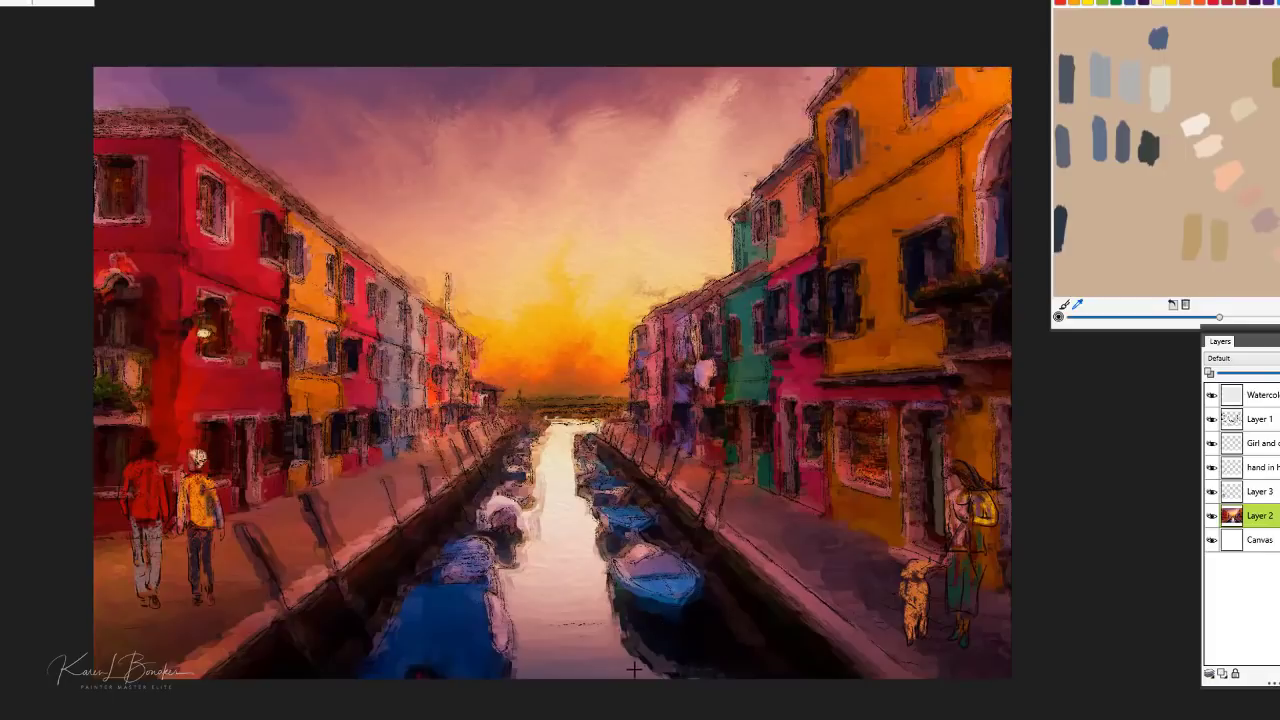
Blend the canal water between and around the boats into soft strokes, reducing the brush size.
{"action": "mouse_move", "coordinate": [649, 654]}
{"action": "left_mouse_down"}
{"action": "mouse_move", "coordinate": [688, 627]}
{"action": "mouse_move", "coordinate": [646, 641]}
{"action": "mouse_move", "coordinate": [558, 629]}
{"action": "mouse_move", "coordinate": [619, 625]}
{"action": "mouse_move", "coordinate": [570, 620]}
{"action": "mouse_move", "coordinate": [620, 613]}
{"action": "mouse_move", "coordinate": [582, 623]}
{"action": "mouse_move", "coordinate": [692, 657]}
{"action": "mouse_move", "coordinate": [654, 663]}
{"action": "mouse_move", "coordinate": [606, 622]}
{"action": "mouse_move", "coordinate": [507, 605]}
{"action": "mouse_move", "coordinate": [517, 621]}
{"action": "mouse_move", "coordinate": [671, 666]}
{"action": "mouse_move", "coordinate": [596, 661]}
{"action": "mouse_move", "coordinate": [597, 535]}
{"action": "mouse_move", "coordinate": [531, 533]}
{"action": "mouse_move", "coordinate": [540, 493]}
{"action": "left_mouse_up"}
{"action": "mouse_move", "coordinate": [723, 671]}
{"action": "left_mouse_down"}
{"action": "mouse_move", "coordinate": [587, 668]}
{"action": "mouse_move", "coordinate": [641, 628]}
{"action": "mouse_move", "coordinate": [619, 622]}
{"action": "mouse_move", "coordinate": [560, 645]}
{"action": "mouse_move", "coordinate": [687, 660]}
{"action": "mouse_move", "coordinate": [532, 666]}
{"action": "mouse_move", "coordinate": [718, 664]}
{"action": "mouse_move", "coordinate": [667, 665]}
{"action": "mouse_move", "coordinate": [687, 661]}
{"action": "mouse_move", "coordinate": [620, 697]}
{"action": "mouse_move", "coordinate": [585, 698]}
{"action": "mouse_move", "coordinate": [747, 696]}
{"action": "mouse_move", "coordinate": [581, 682]}
{"action": "mouse_move", "coordinate": [642, 687]}
{"action": "mouse_move", "coordinate": [642, 672]}
{"action": "mouse_move", "coordinate": [776, 677]}
{"action": "mouse_move", "coordinate": [624, 657]}
{"action": "mouse_move", "coordinate": [579, 674]}
{"action": "mouse_move", "coordinate": [1011, 667]}
{"action": "mouse_move", "coordinate": [850, 632]}
{"action": "mouse_move", "coordinate": [698, 675]}
{"action": "mouse_move", "coordinate": [635, 673]}
{"action": "mouse_move", "coordinate": [750, 593]}
{"action": "left_mouse_up"}
{"action": "key", "text": "bracketleft"}
{"action": "key", "text": "bracketleft"}
{"action": "key", "text": "bracketleft"}
{"action": "key", "text": "bracketleft"}
{"action": "key", "text": "bracketleft"}
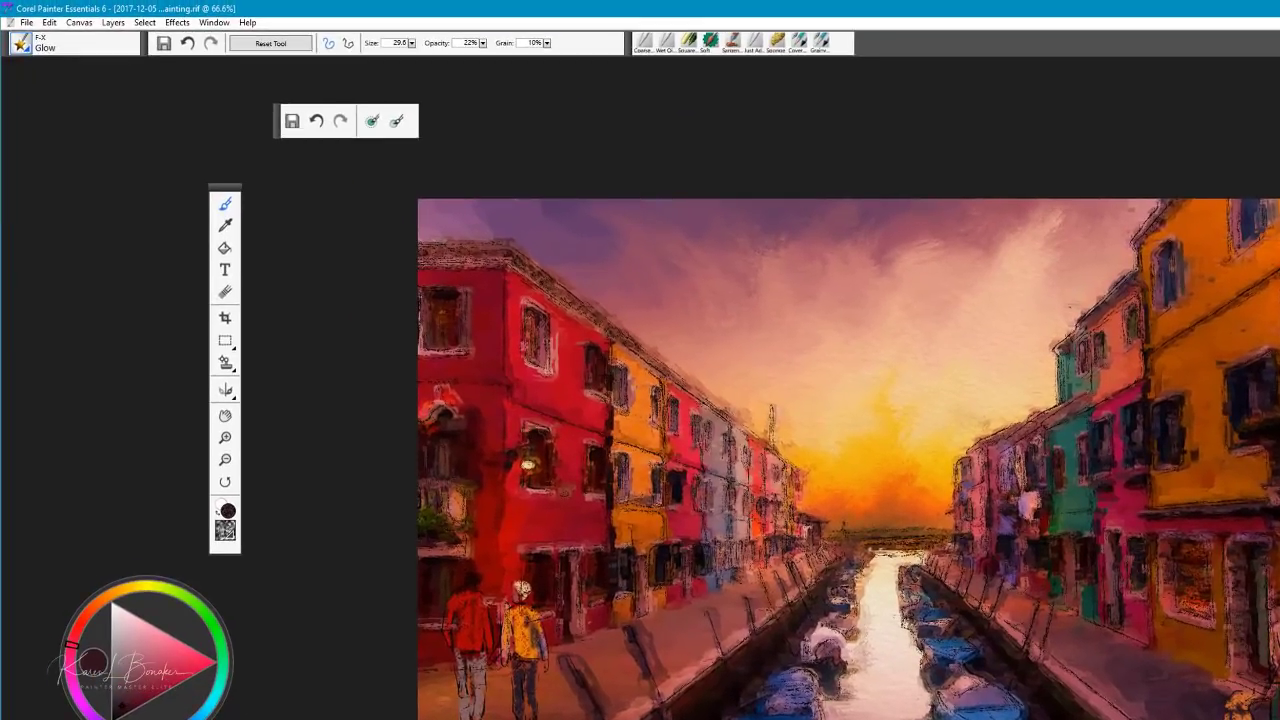
Light the wall lamps on the red building and the orange building with a yellow hue using the F-X Glow brush.
{"action": "left_click", "coordinate": [136, 590]}
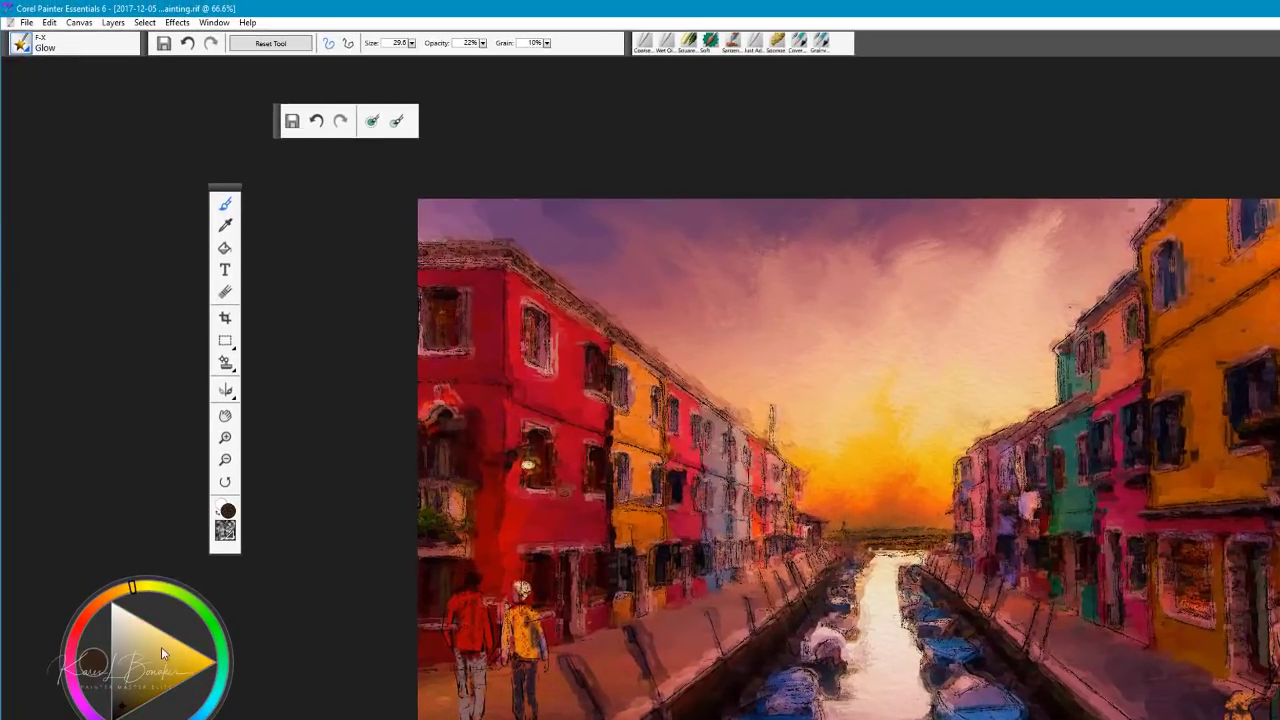
{"action": "left_click", "coordinate": [93, 660]}
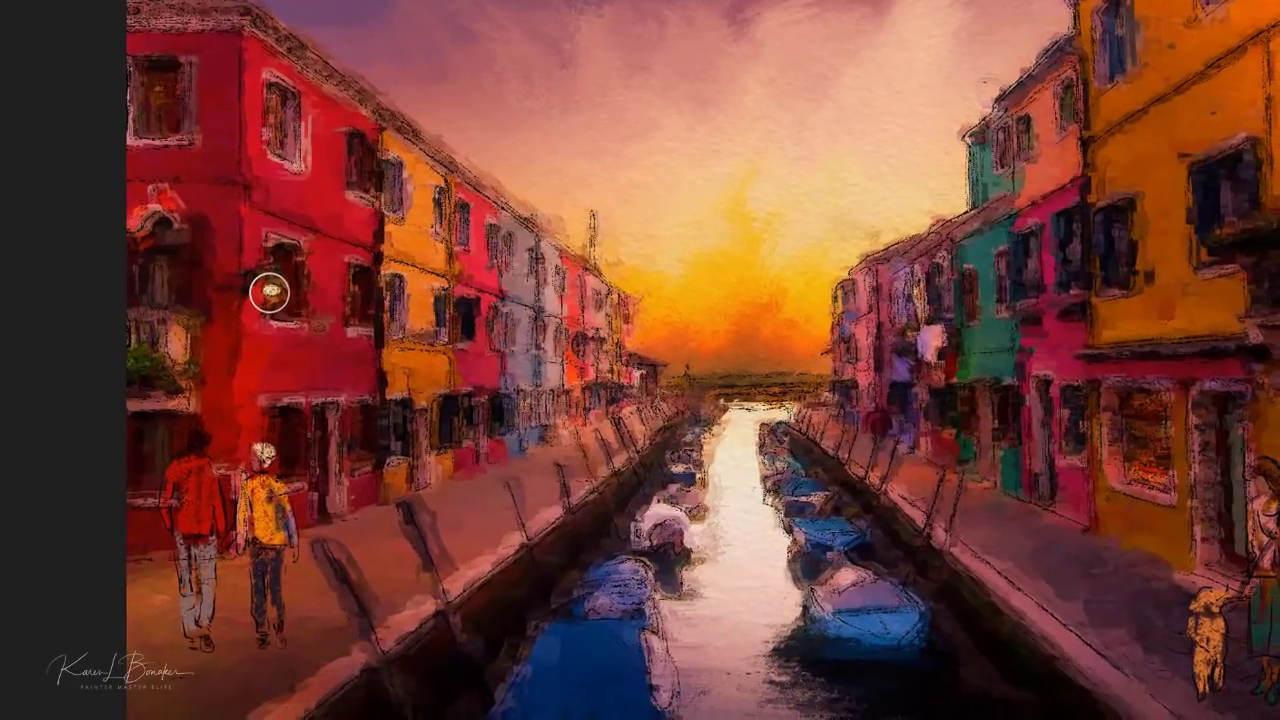
{"action": "left_click_drag", "start_coordinate": [275, 292], "coordinate": [271, 294]}
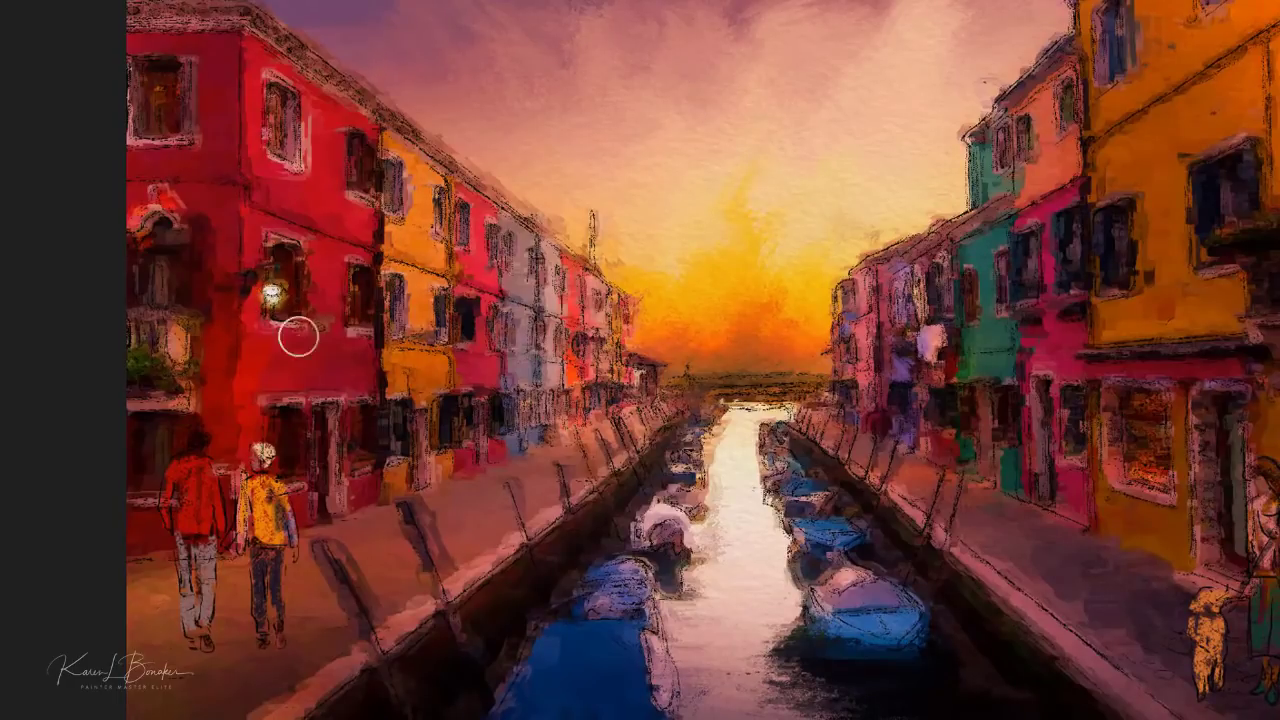
{"action": "left_click_drag", "start_coordinate": [1265, 388], "coordinate": [1264, 381]}
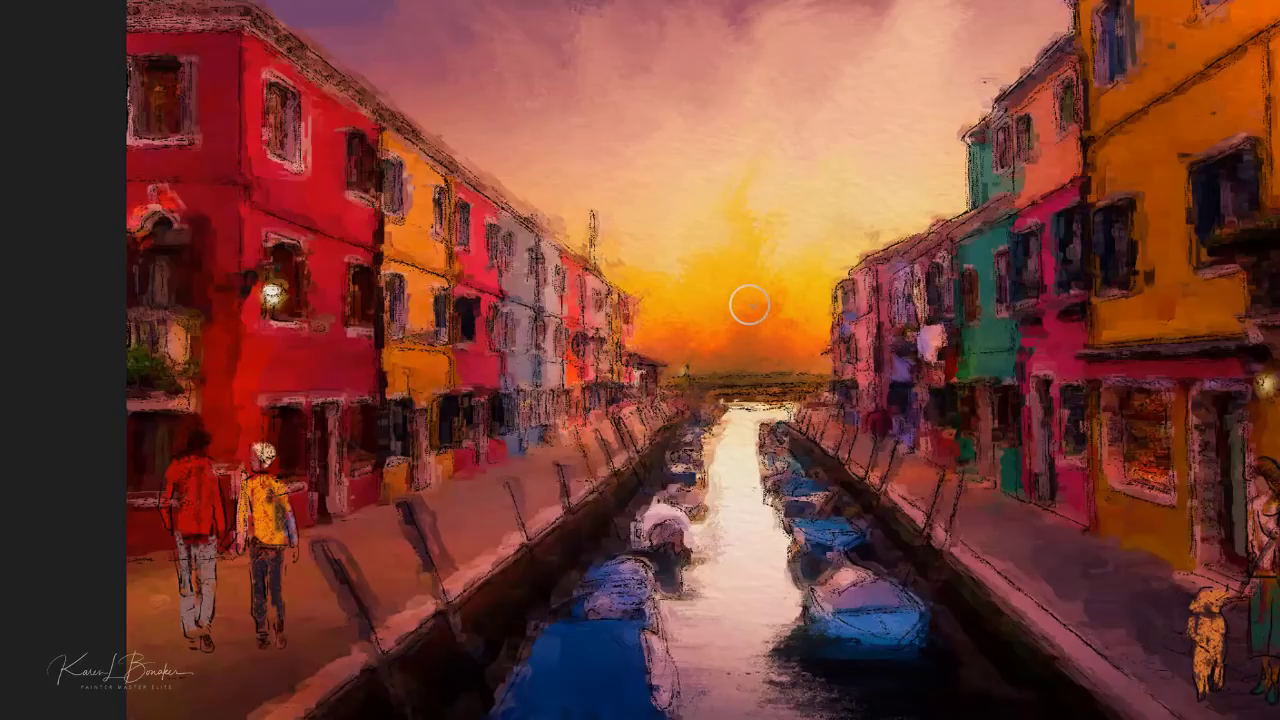
Paint a bright glowing sun in the orange sky just above the horizon with an enlarged Glow brush.
{"action": "mouse_move", "coordinate": [767, 270]}
{"action": "left_mouse_down"}
{"action": "mouse_move", "coordinate": [830, 270]}
{"action": "mouse_move", "coordinate": [734, 266]}
{"action": "left_mouse_up"}
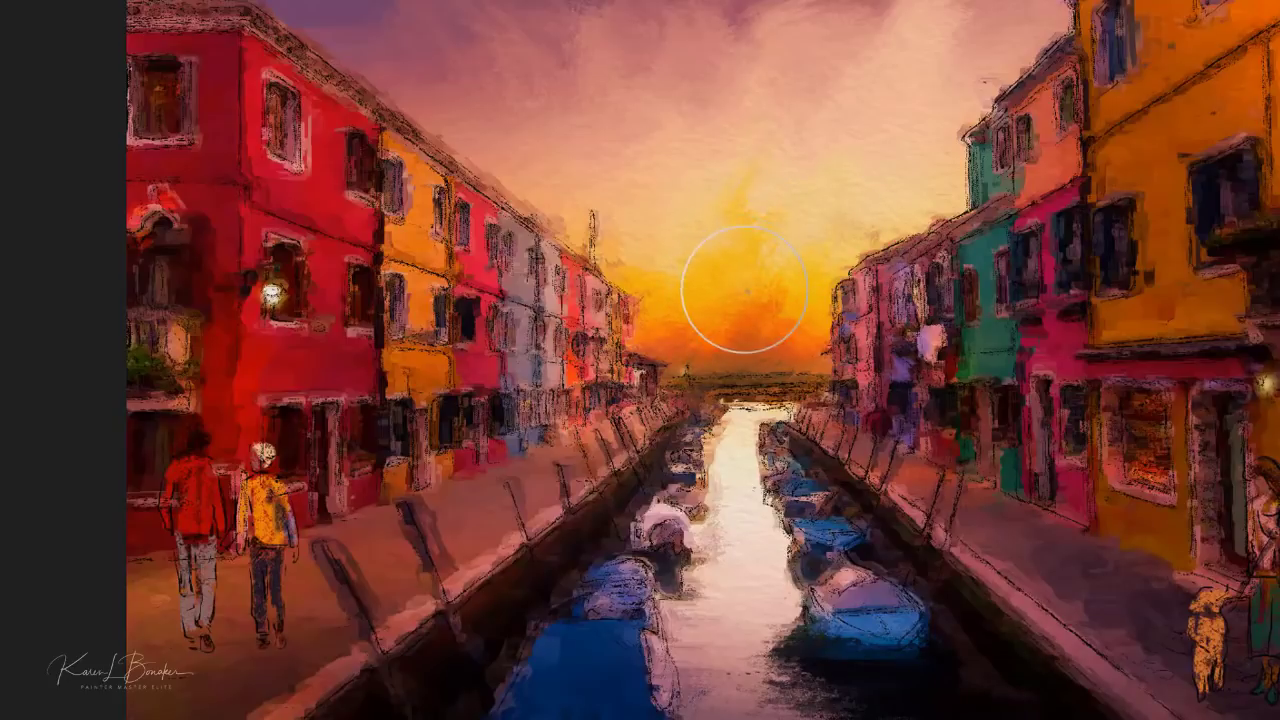
{"action": "mouse_move", "coordinate": [746, 324]}
{"action": "left_mouse_down"}
{"action": "mouse_move", "coordinate": [740, 297]}
{"action": "mouse_move", "coordinate": [743, 319]}
{"action": "left_mouse_up"}
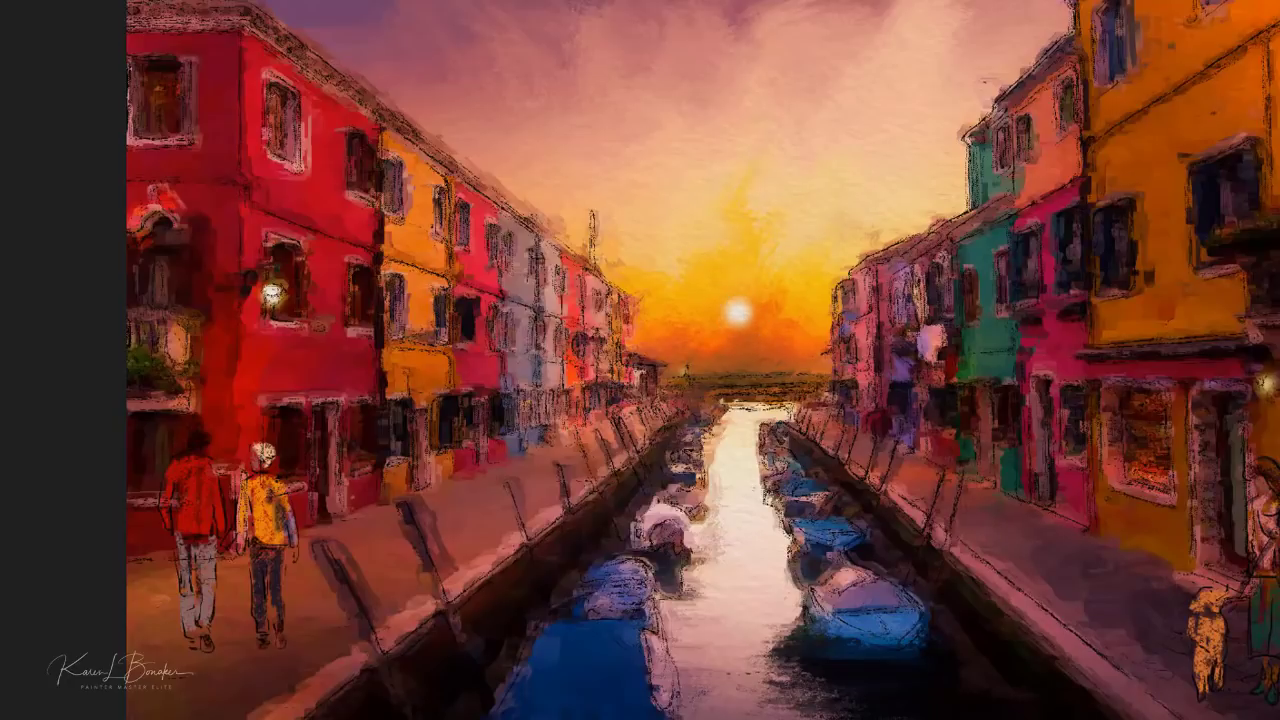